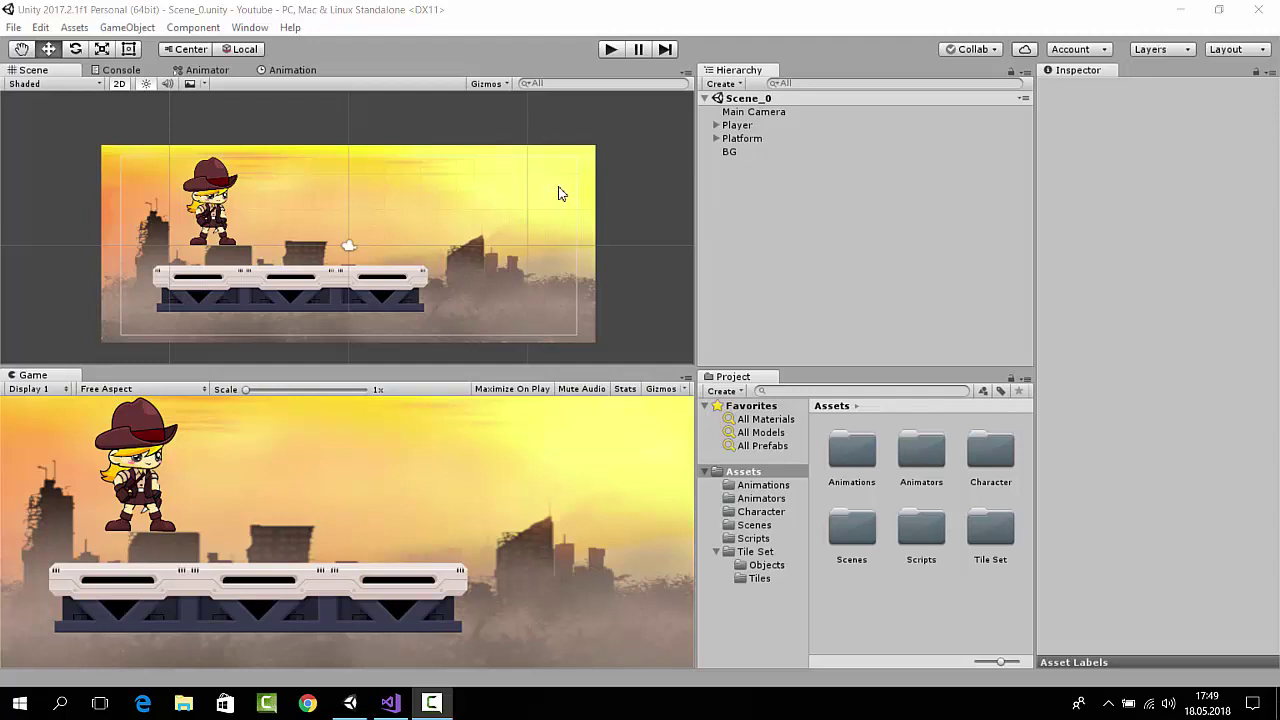
- Recentre the Scene view on the level and start the scene in Play mode
middle_drag(445, 221, 539, 185)
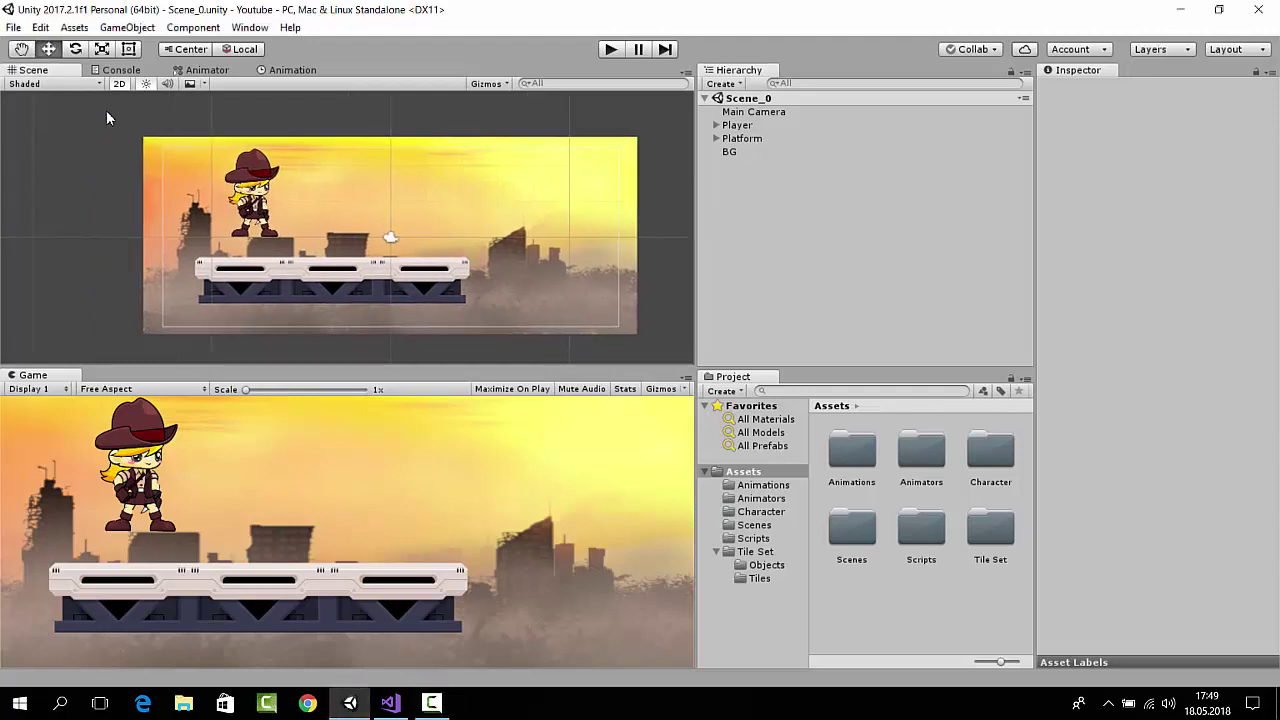
drag(671, 117, 100, 346)
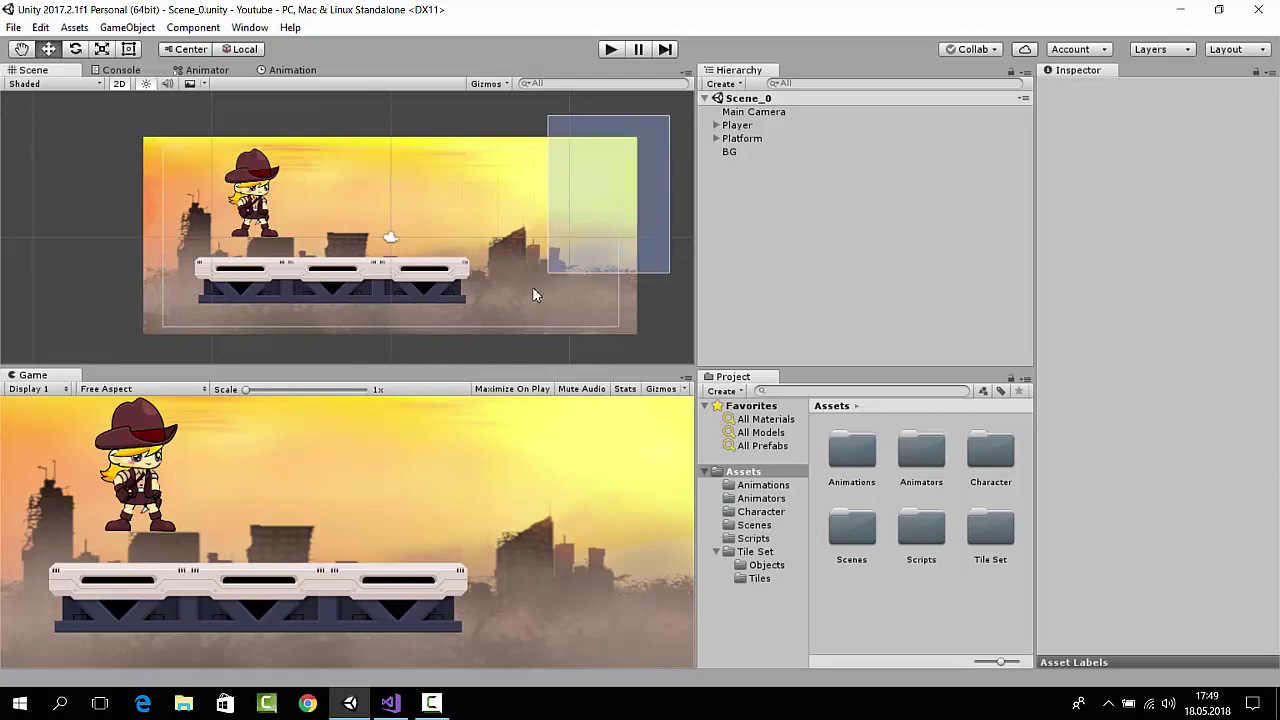
click(63, 182)
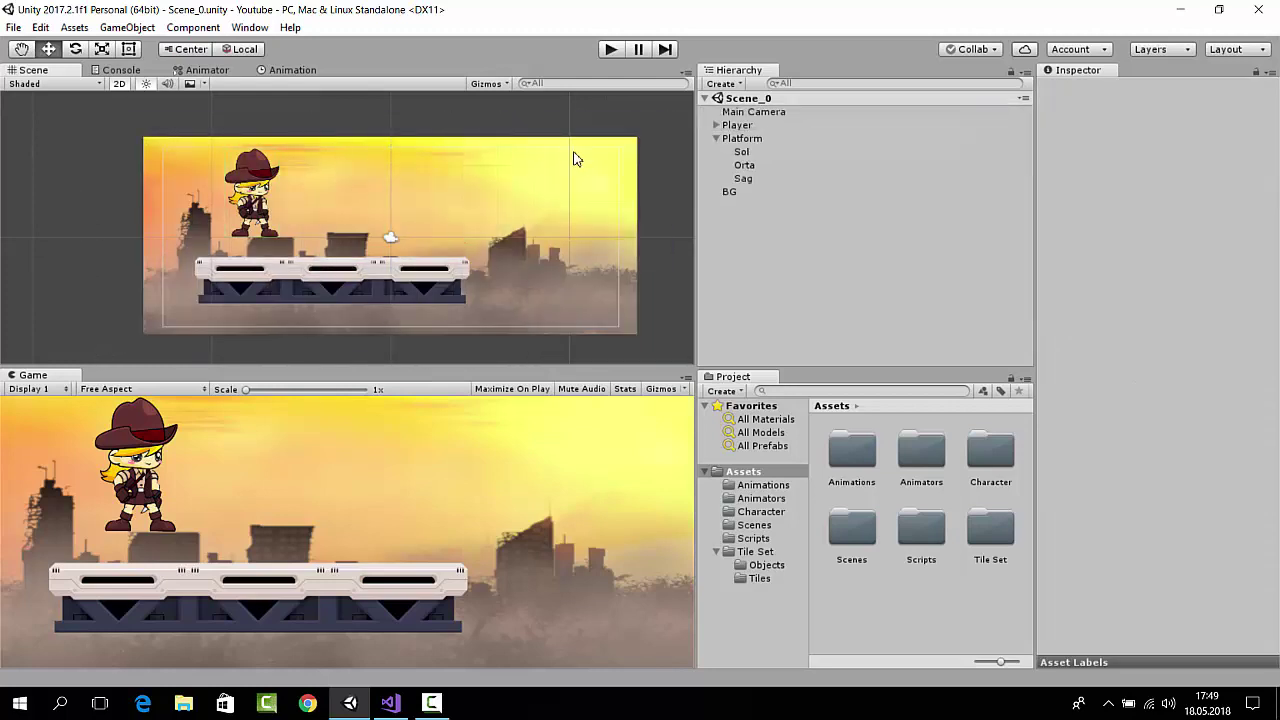
middle_drag(574, 210, 548, 207)
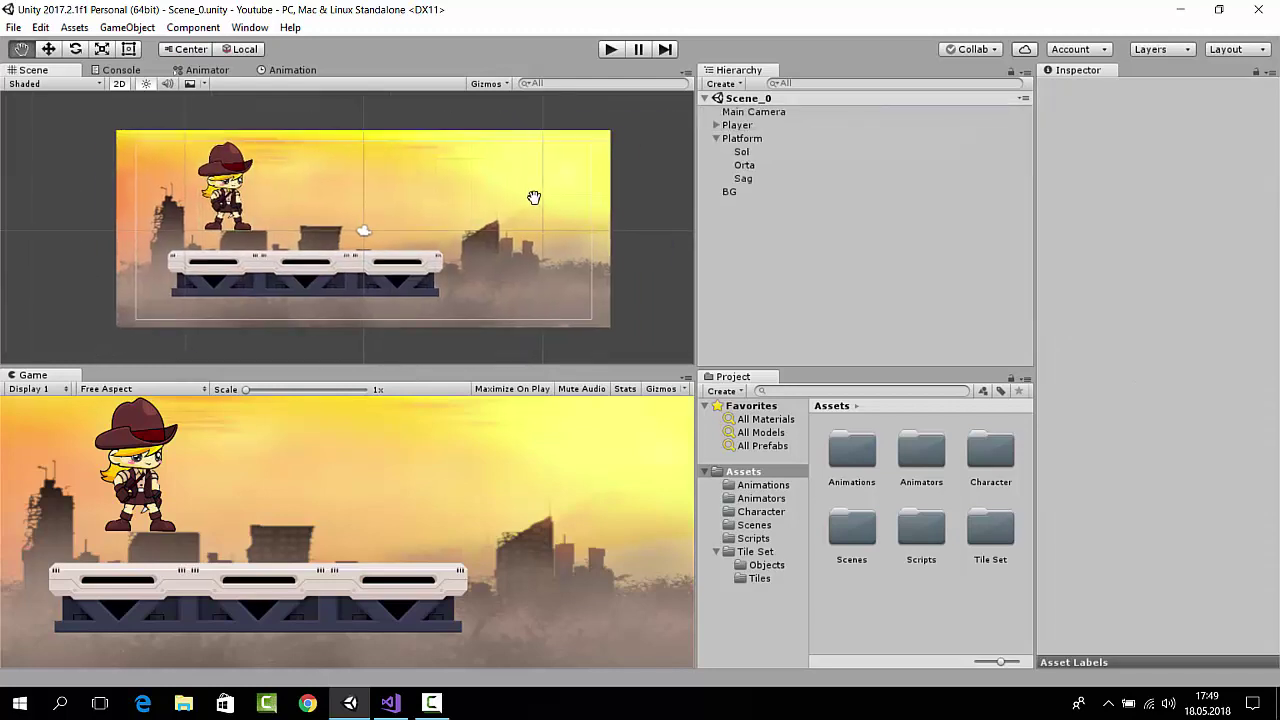
click(609, 50)
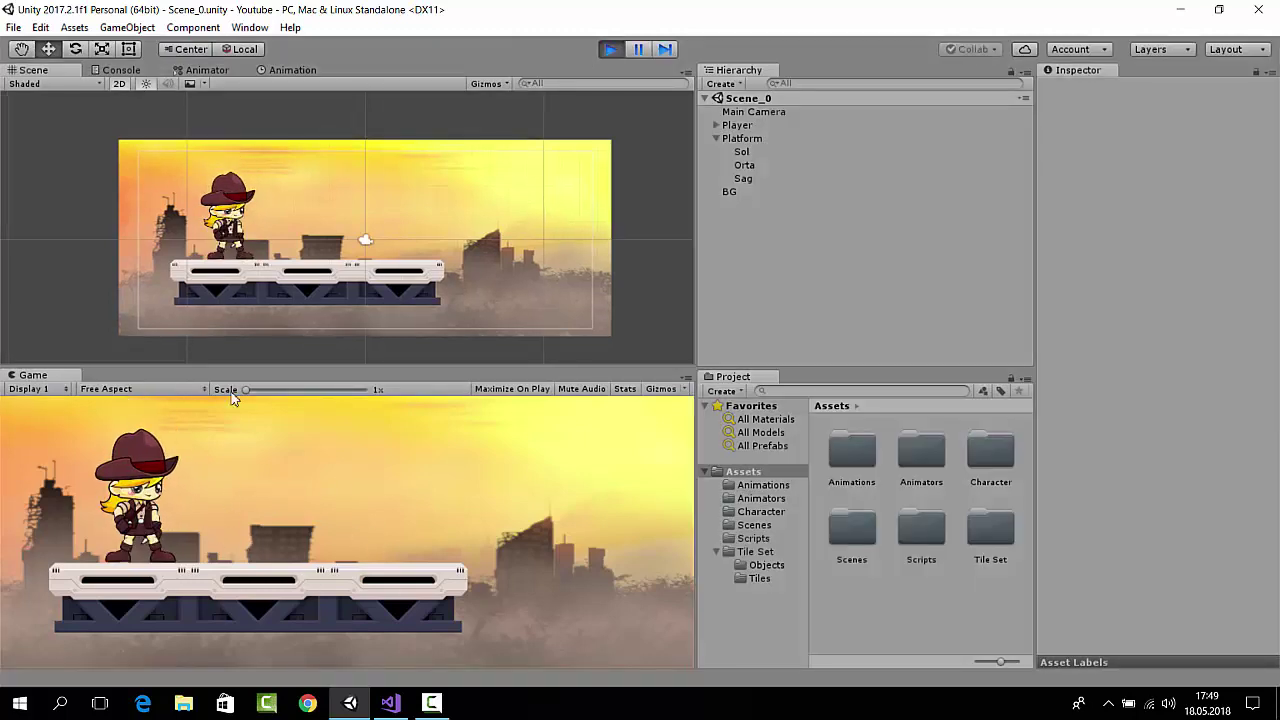
- Run the character left and right along the platform, jumping a few times with Space
key(Left)
key(Right)
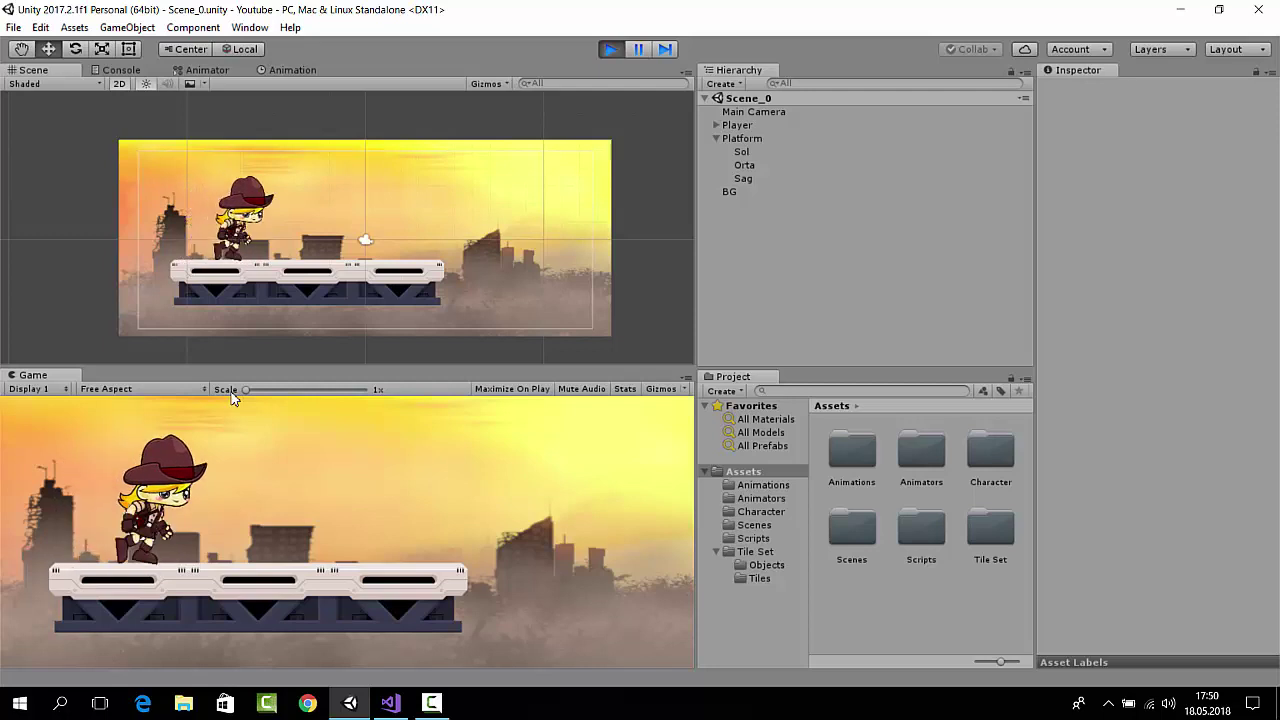
key(Left)
key(space)
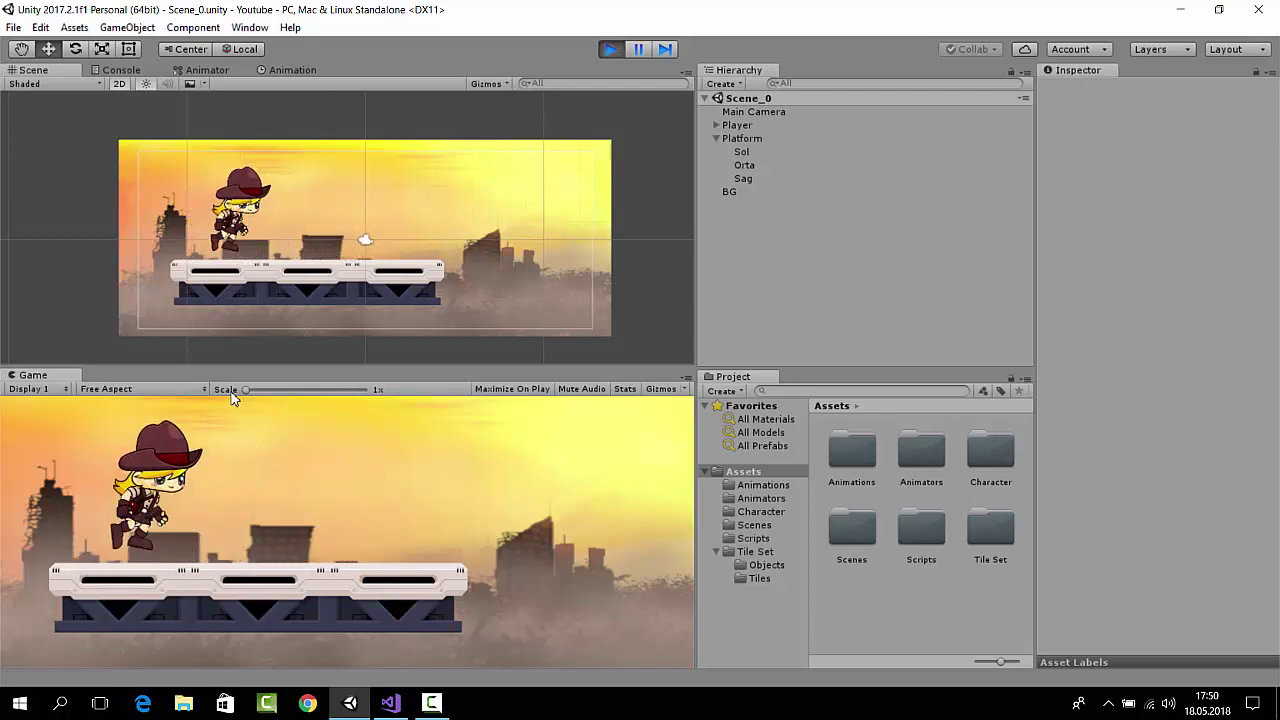
key(Right)
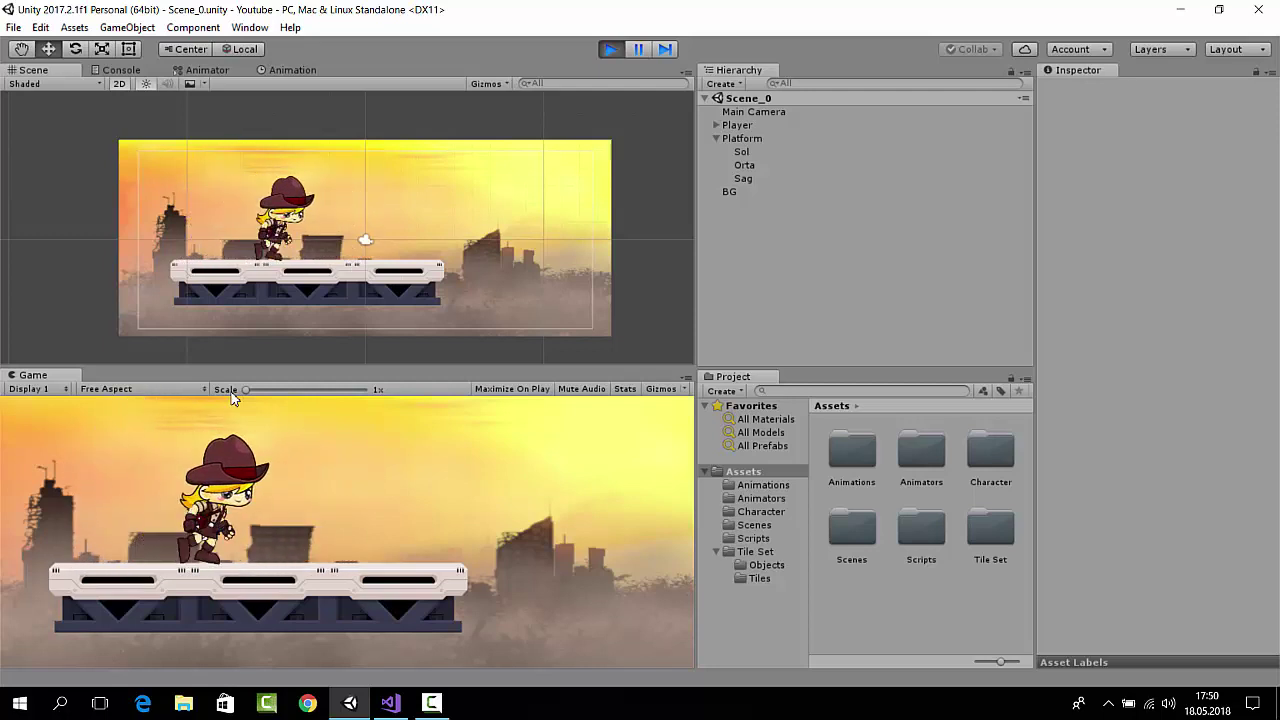
key(space)
key(Left)
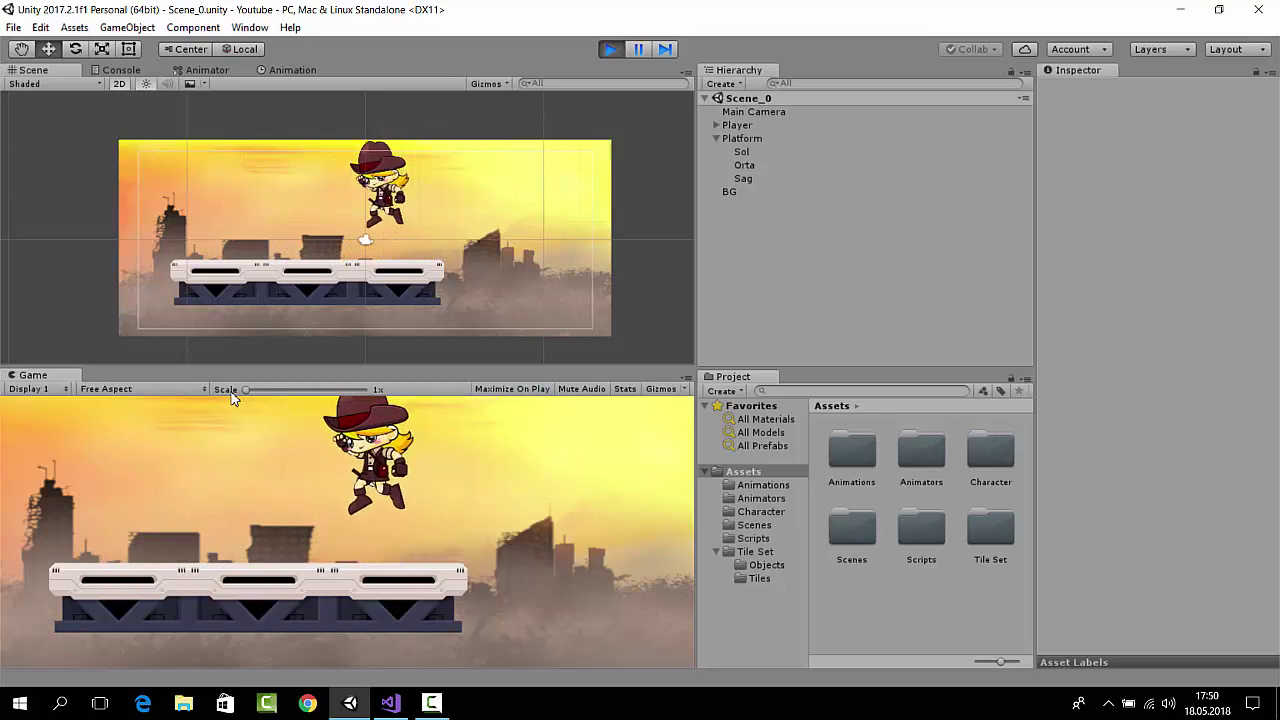
key(Right)
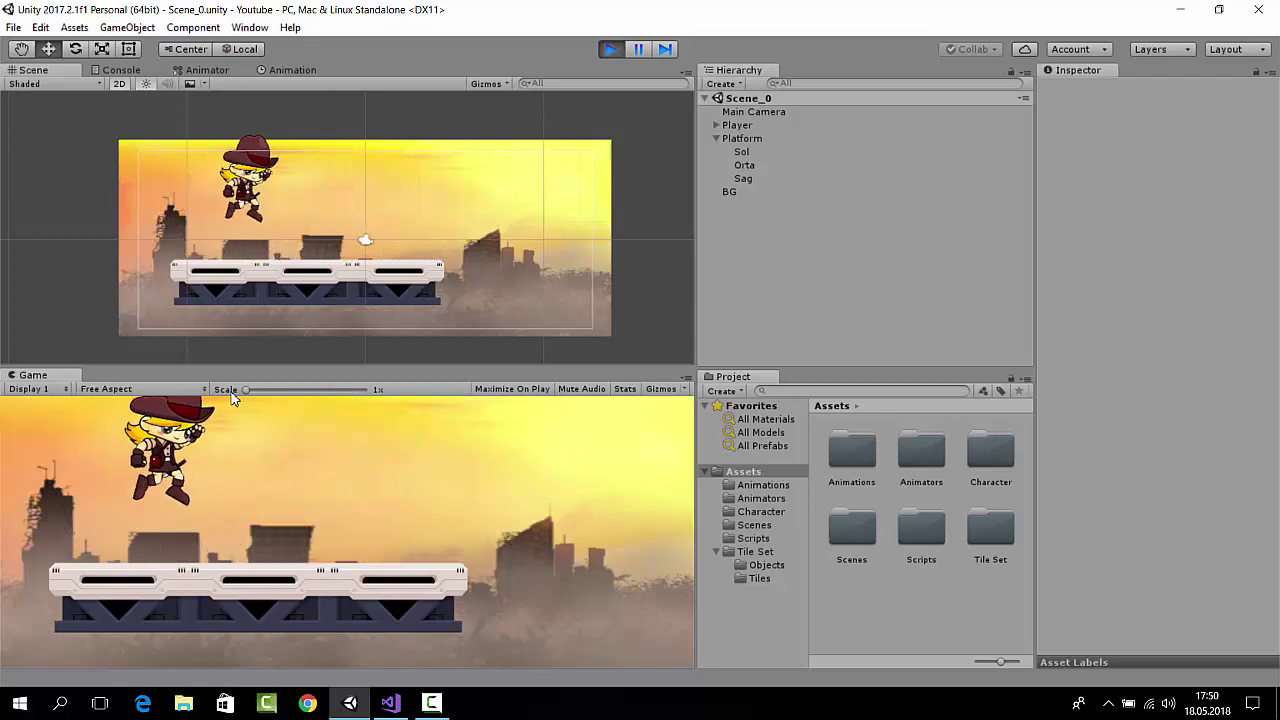
key(space)
key(Left)
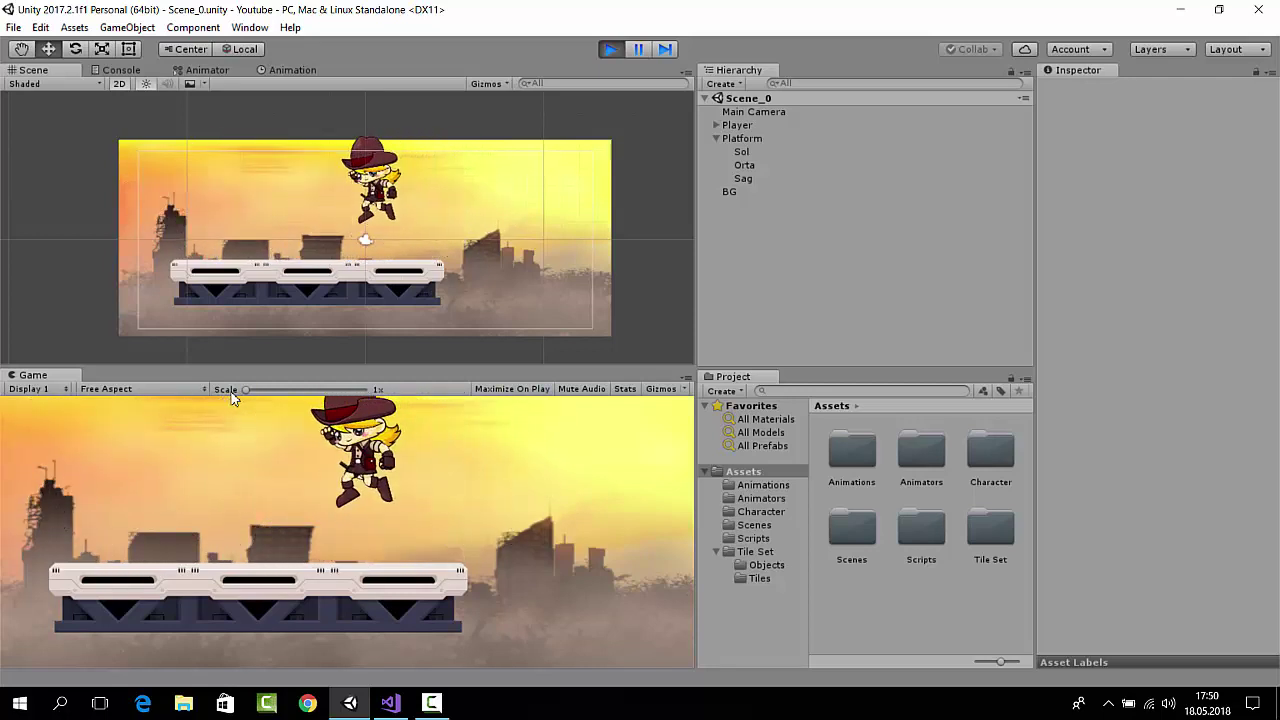
key(Right)
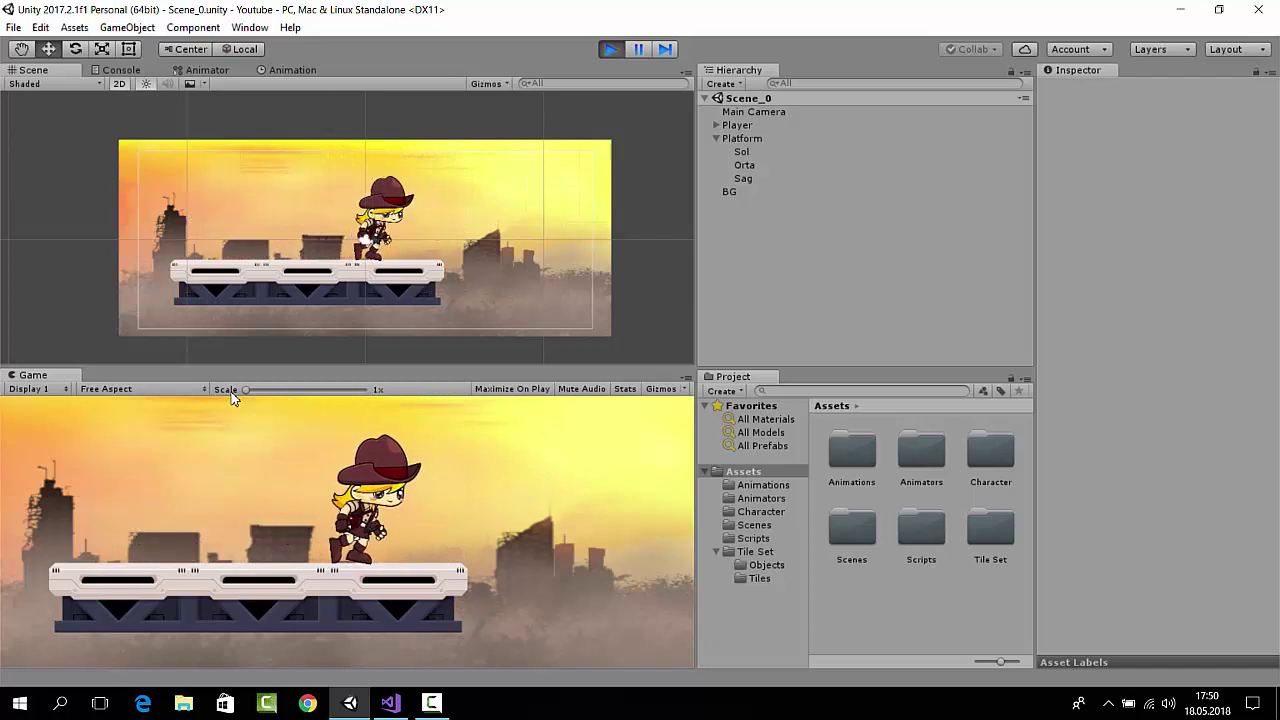
- Keep jumping in mid-air, steering left and right, until the character rises out of view
key(space)
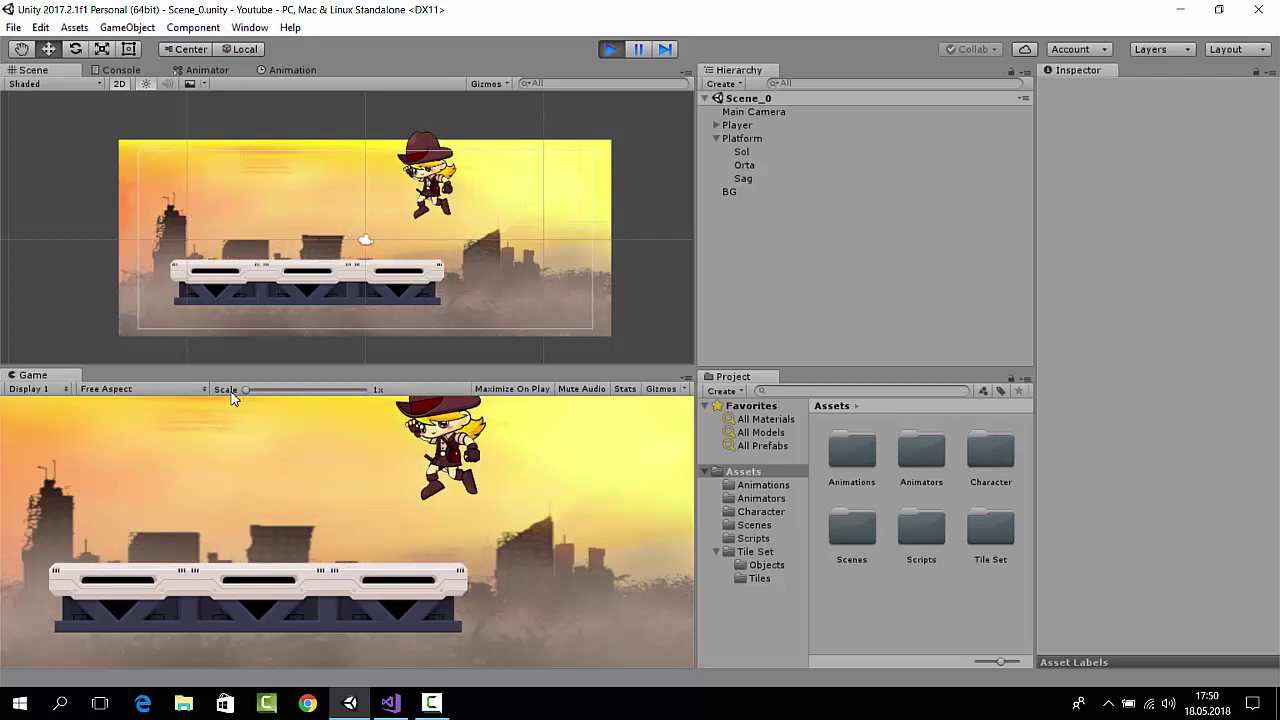
key(Left)
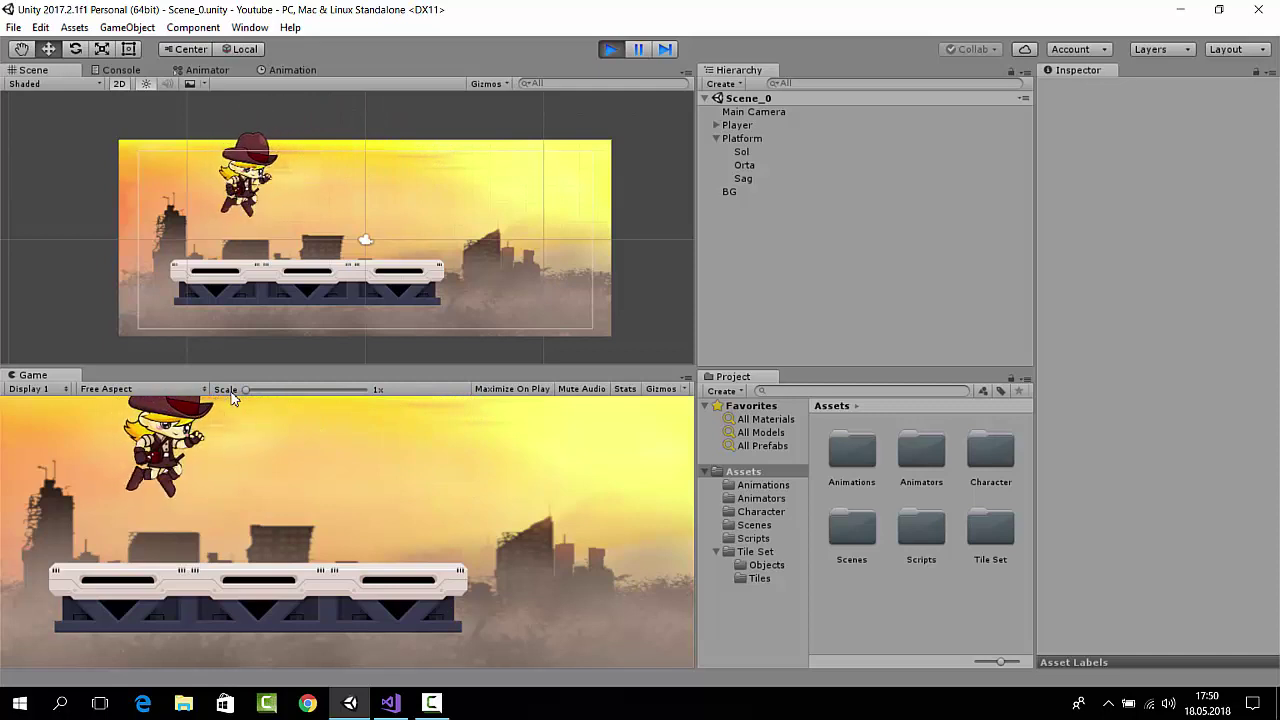
key(Right)
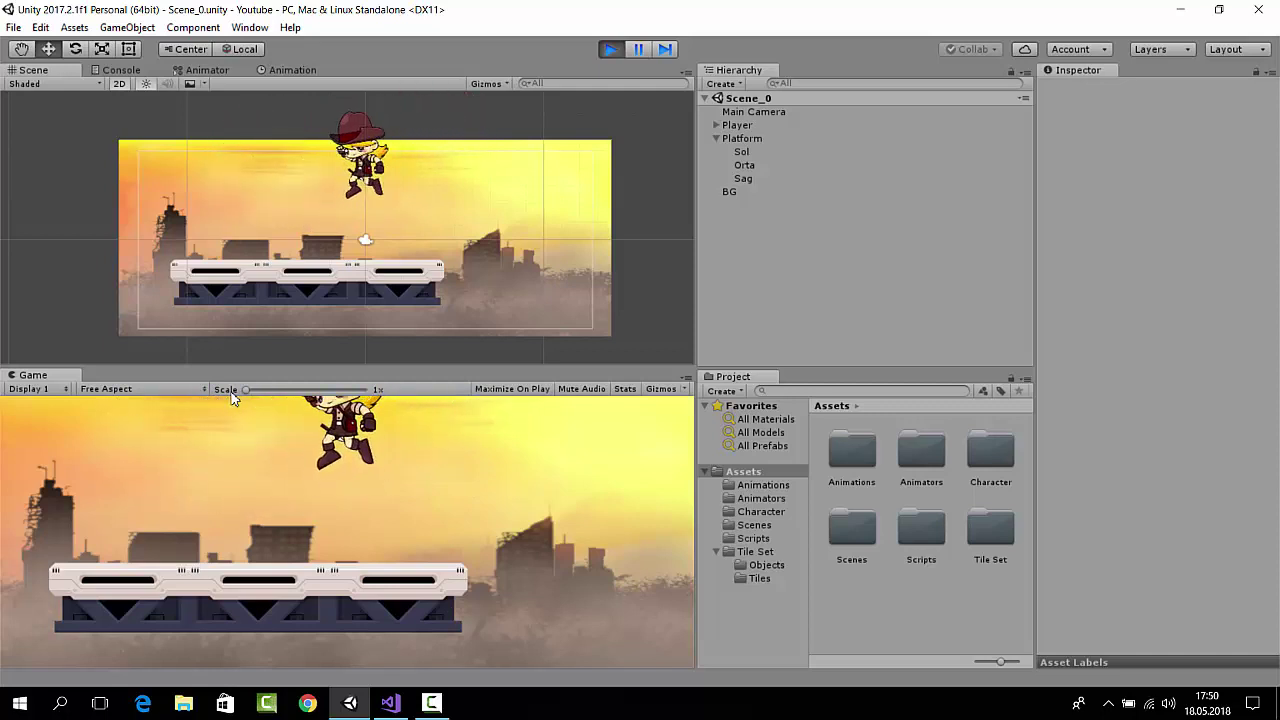
key(space)
key(Left)
key(Right)
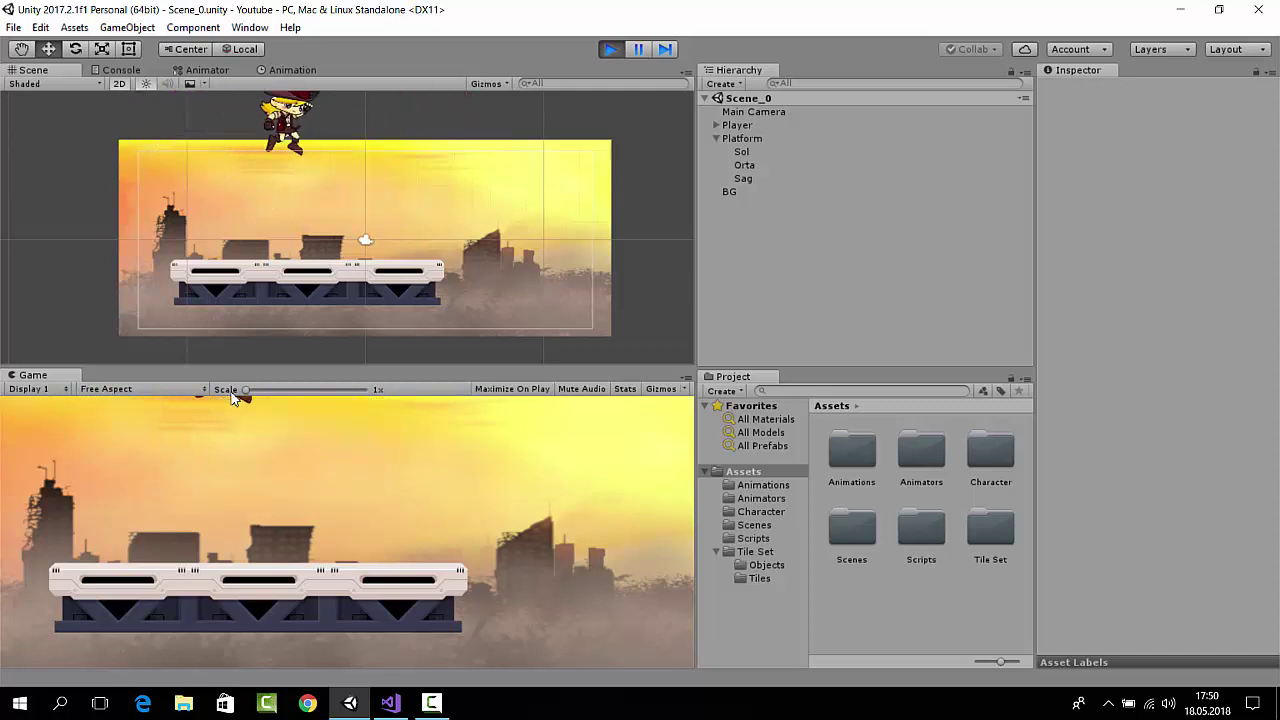
key(Right)
key(space)
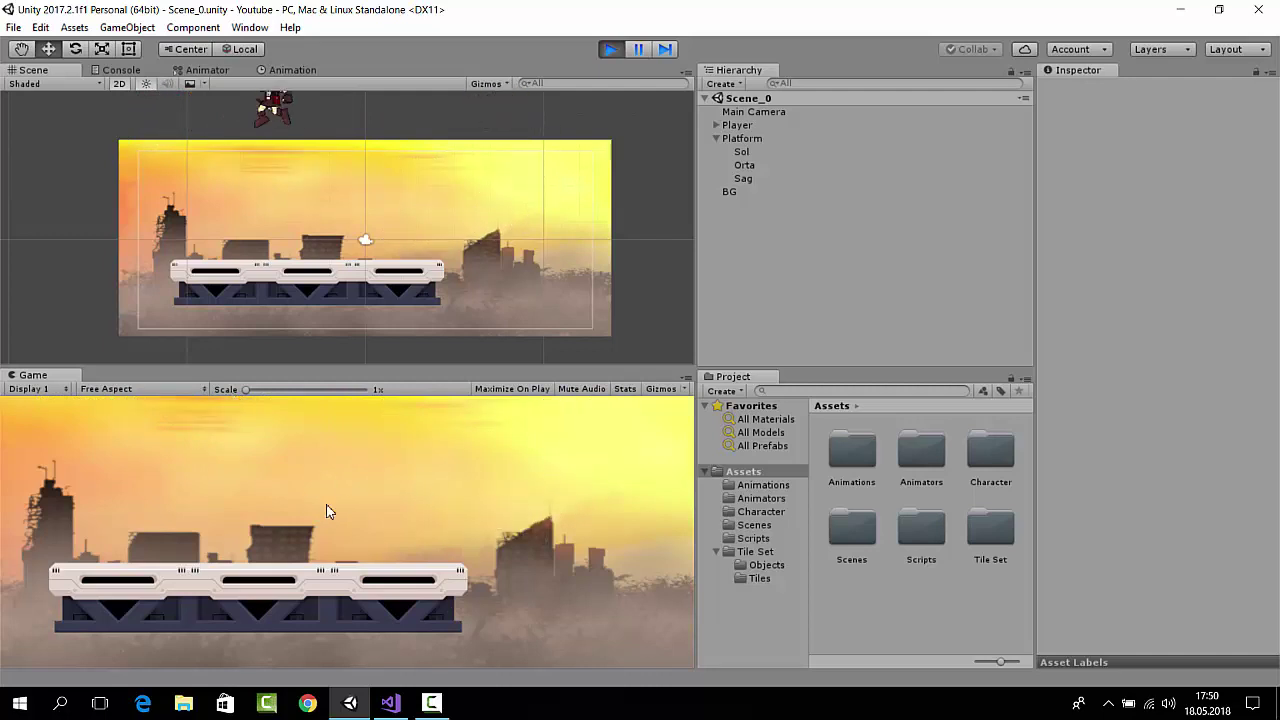
- Exit Play mode and open the Player object's Player.cs script in Visual Studio
click(612, 49)
click(740, 125)
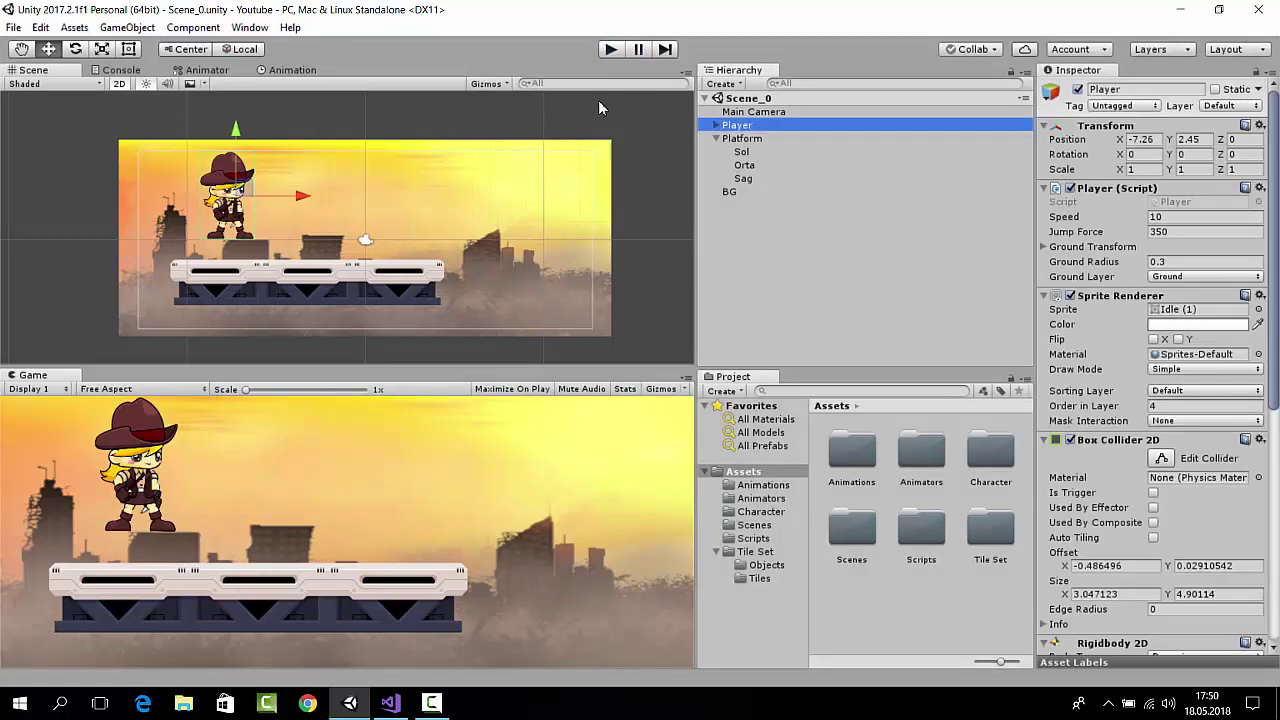
click(1044, 188)
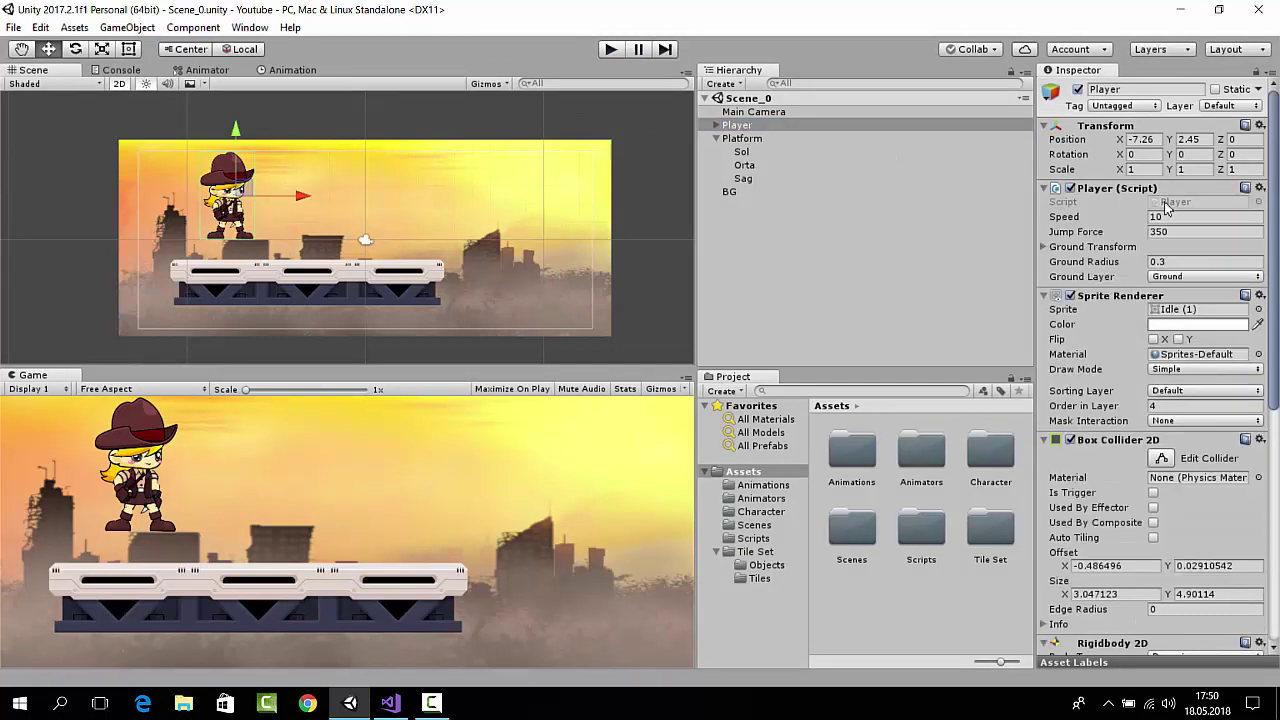
double_click(921, 530)
double_click(851, 452)
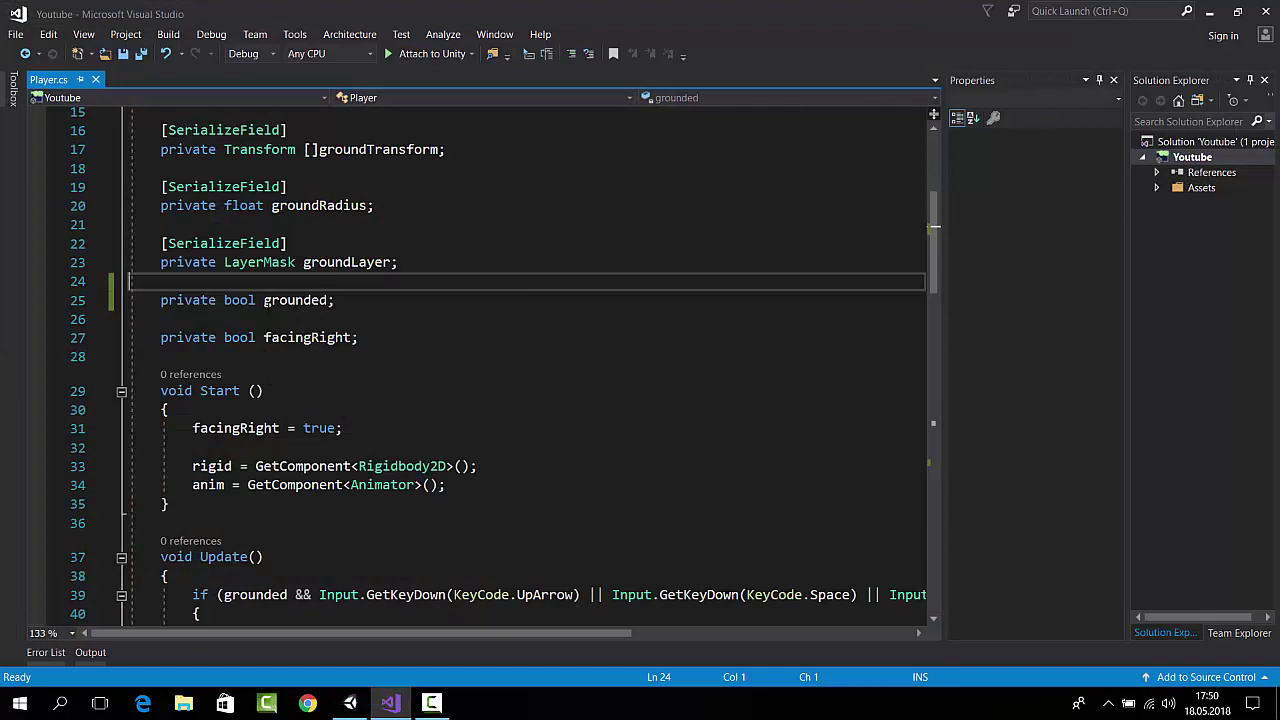
- Add a [SerializeField] attribute above 'private bool grounded;' in Player.cs, then return to Unity
drag(363, 294, 176, 300)
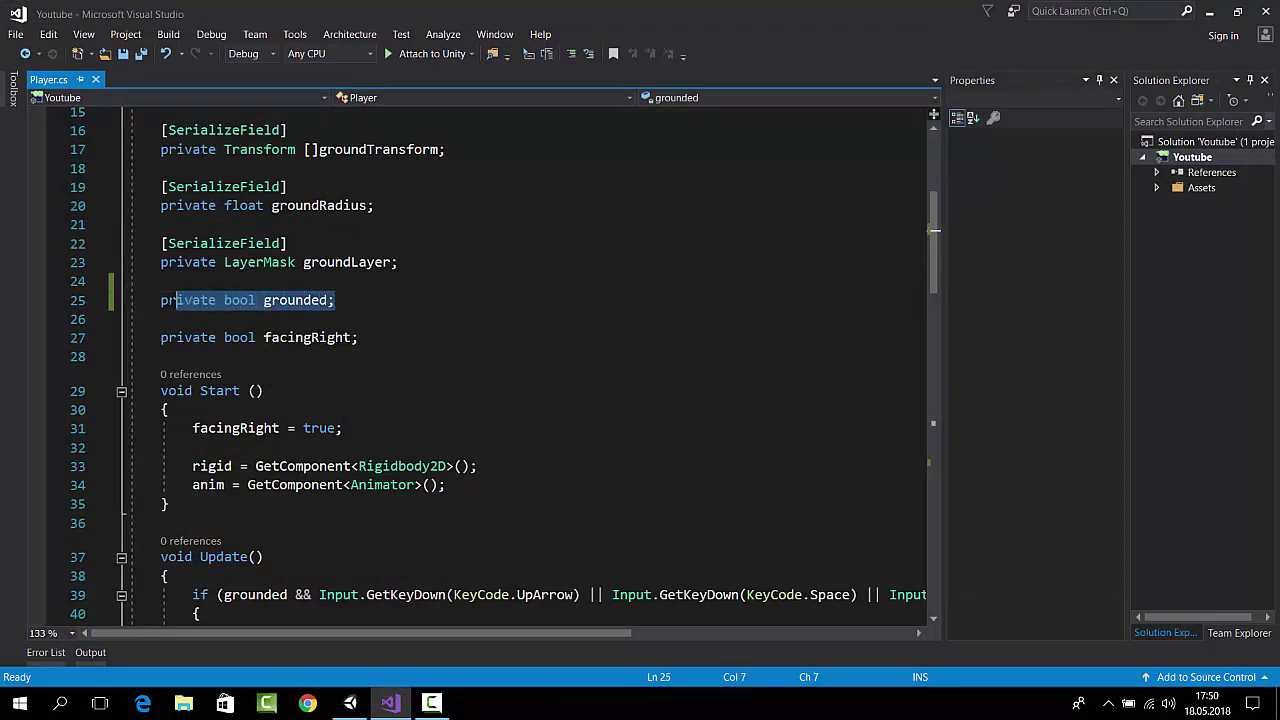
click(201, 283)
key(Return)
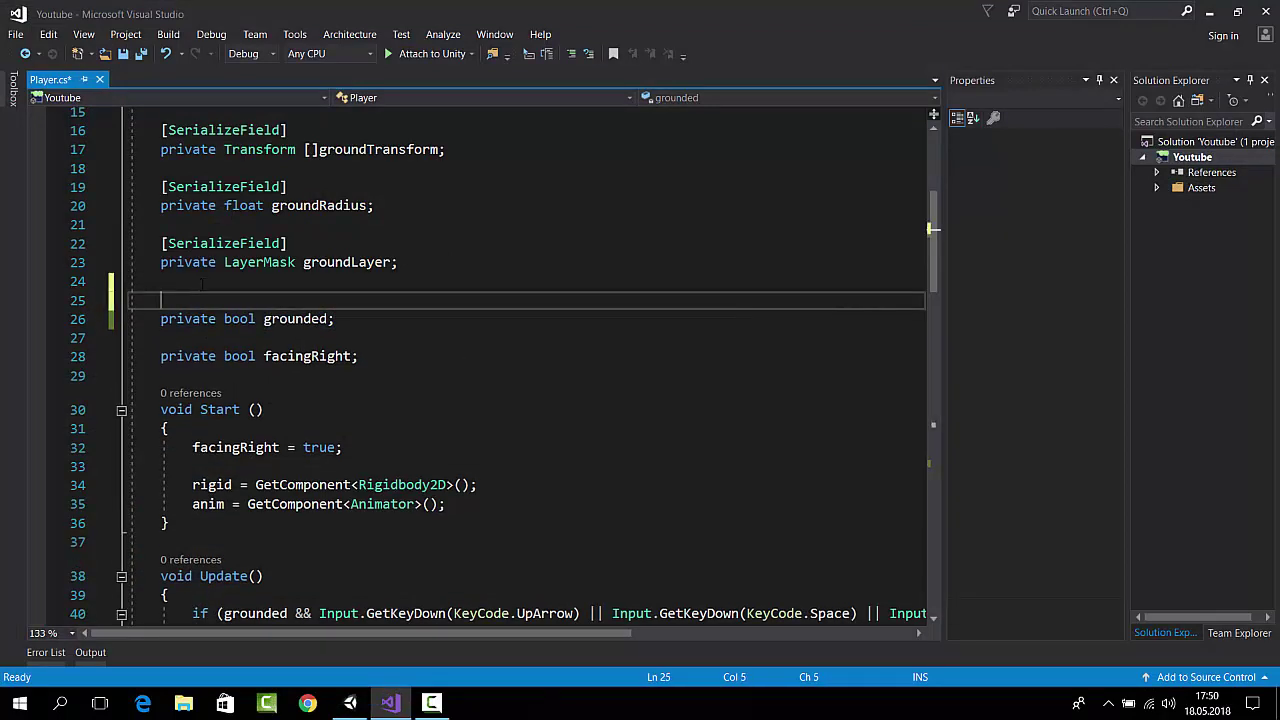
text([Se)
key(Tab)
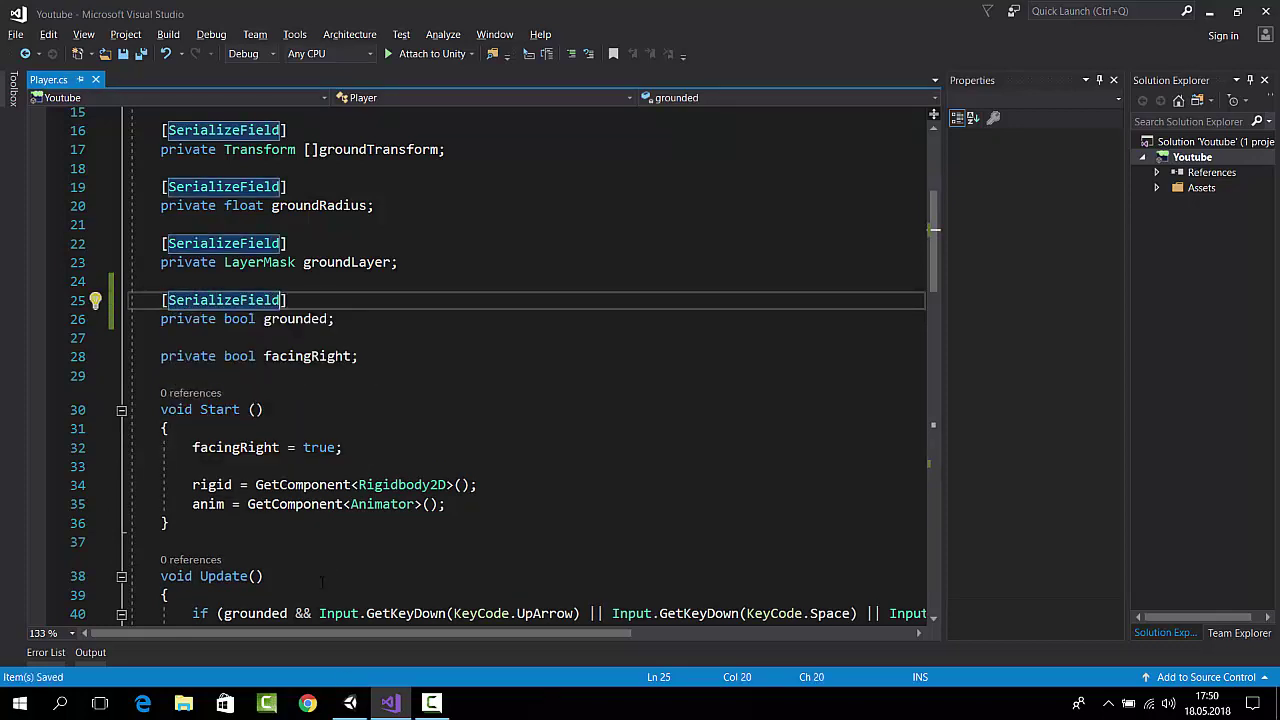
click(350, 704)
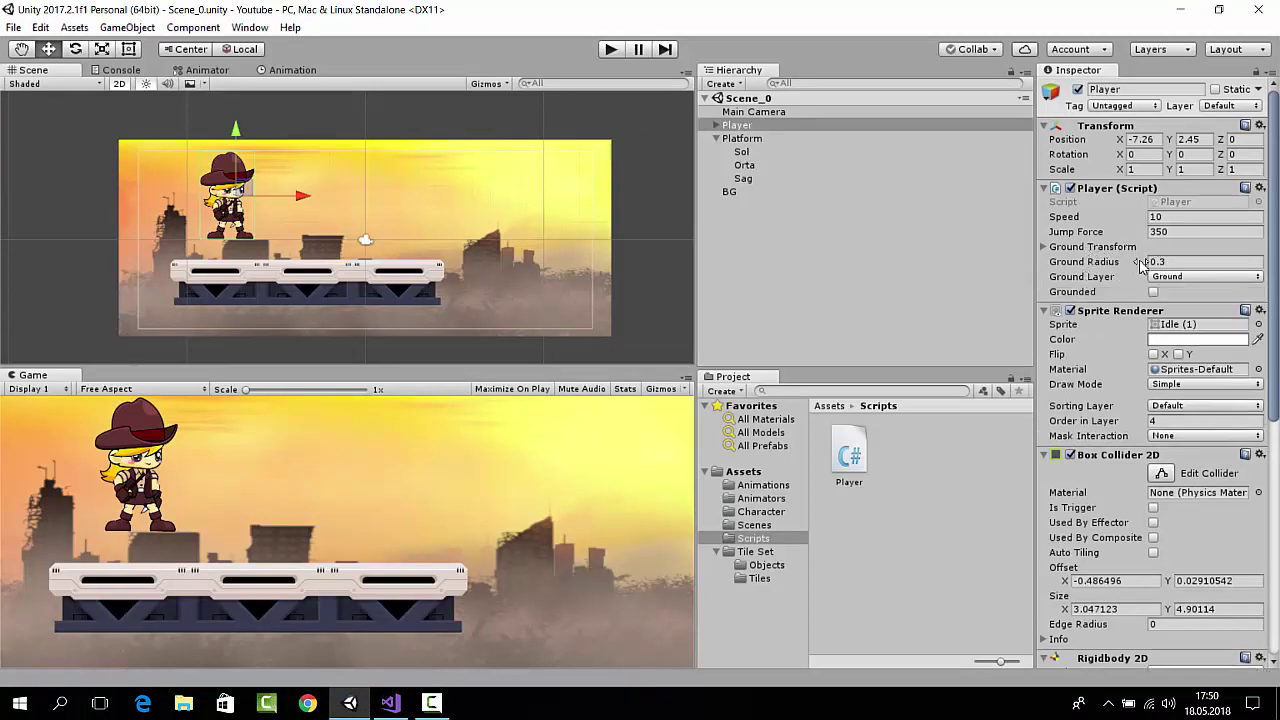
click(615, 51)
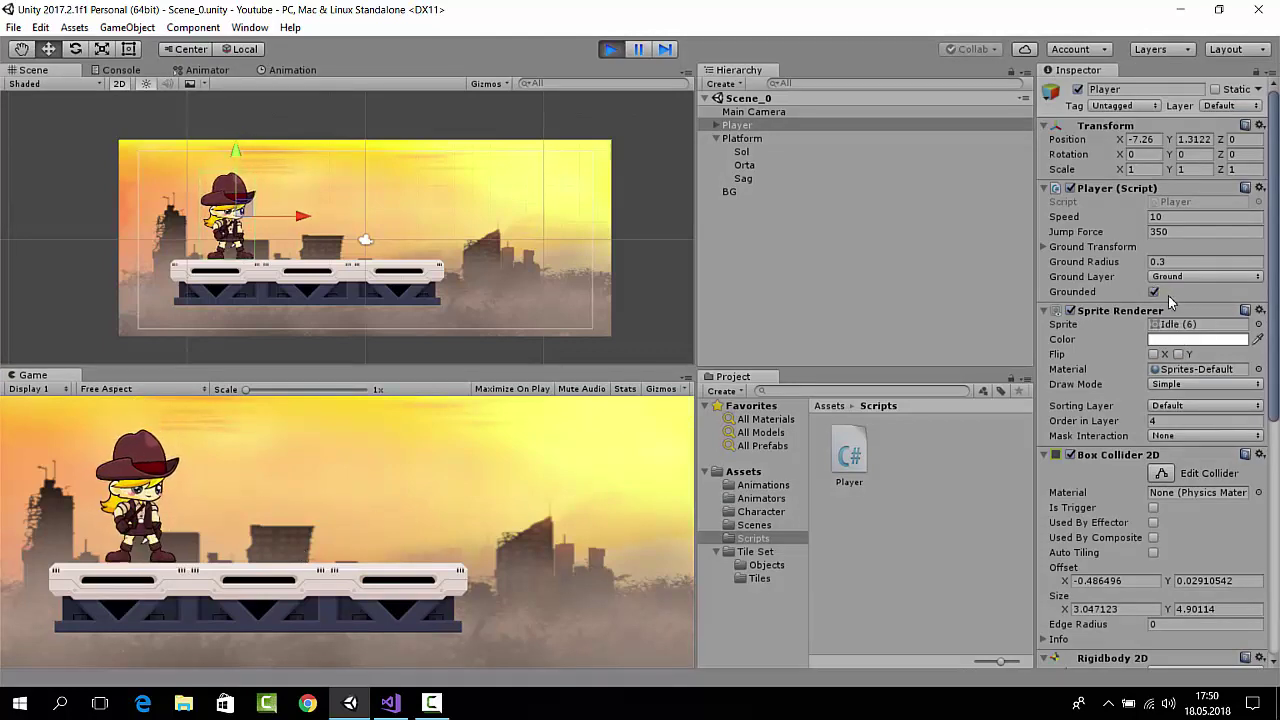
key(space)
key(space)
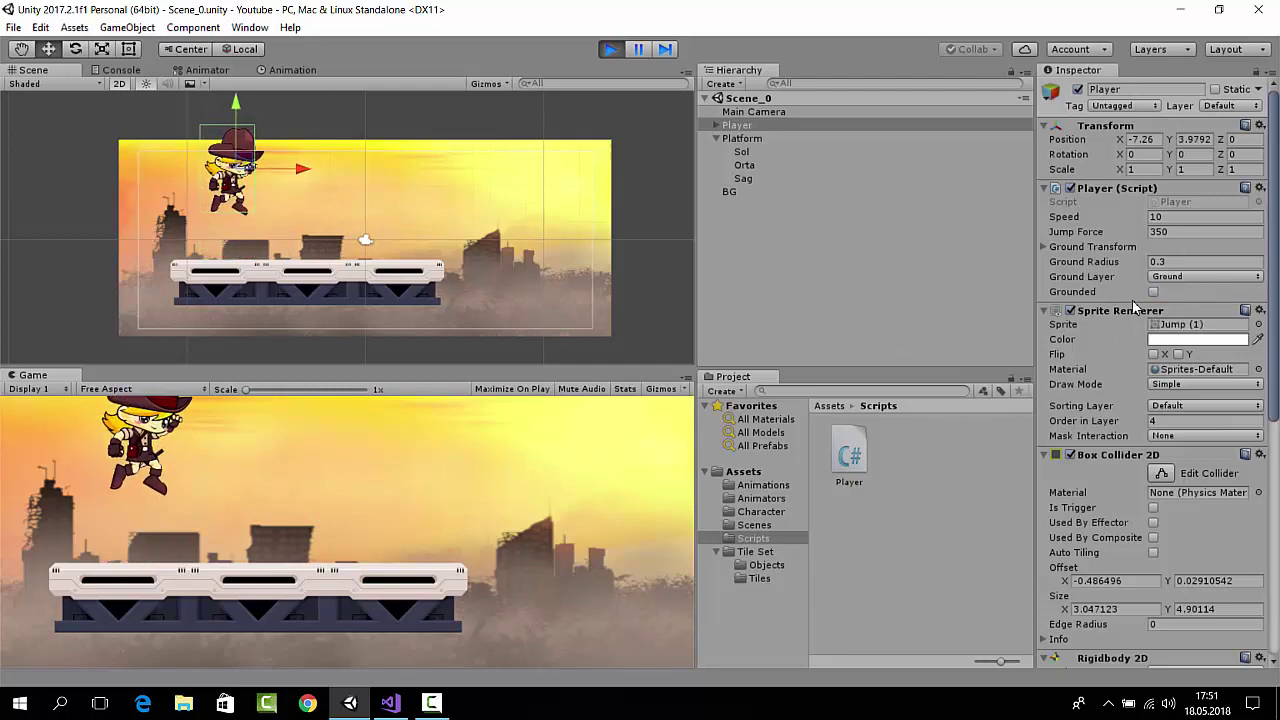
key(space)
click(612, 50)
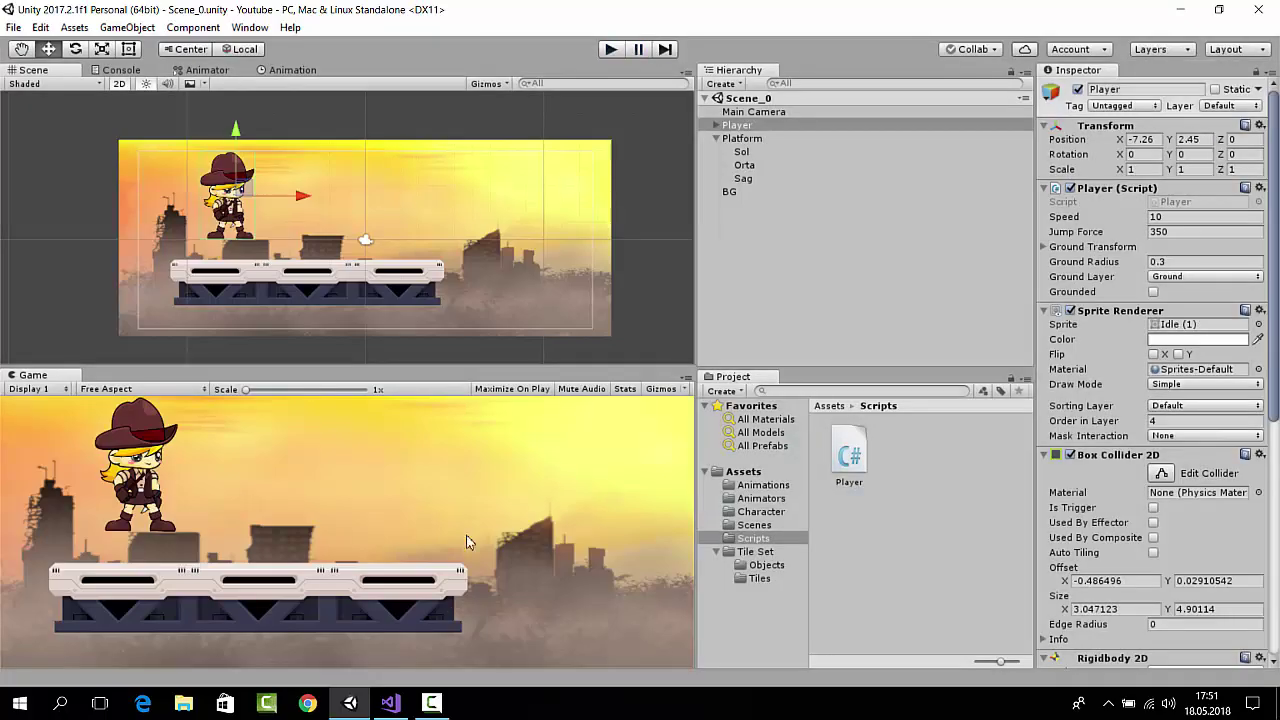
- In Player.cs, undo the SerializeField attribute and blank line added above grounded
click(393, 703)
key(ctrl+z)
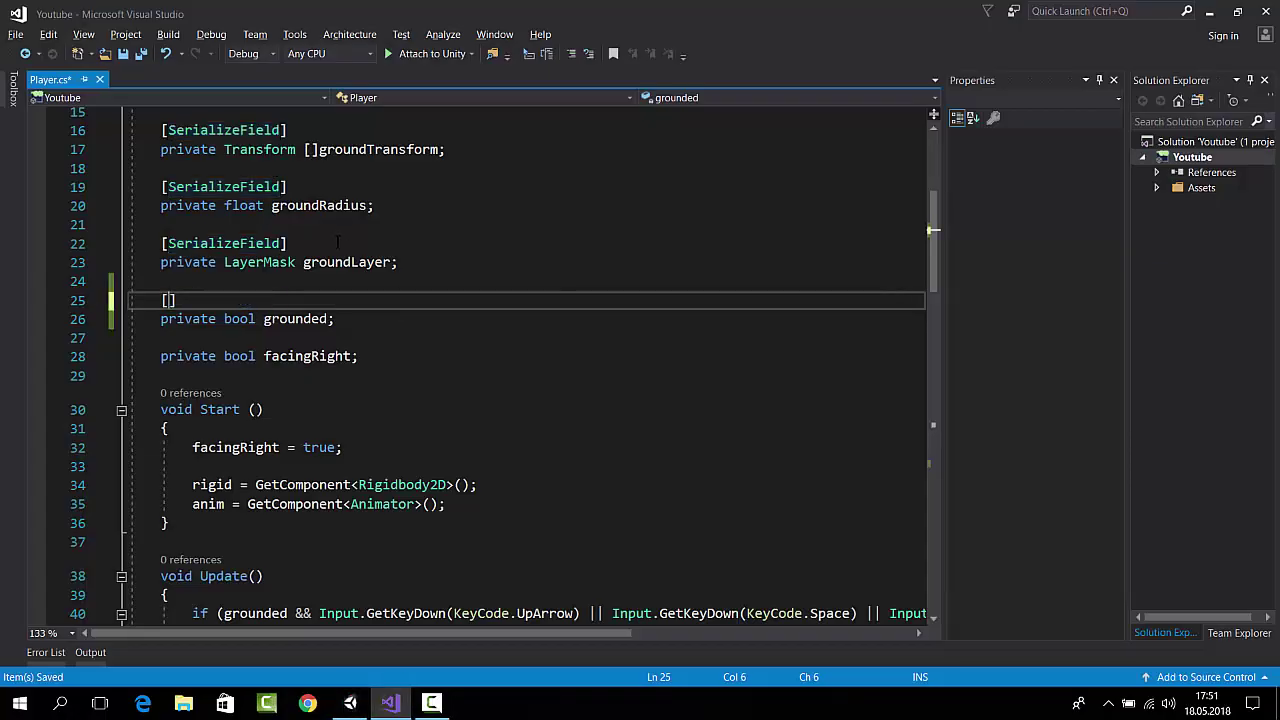
key(ctrl+z)
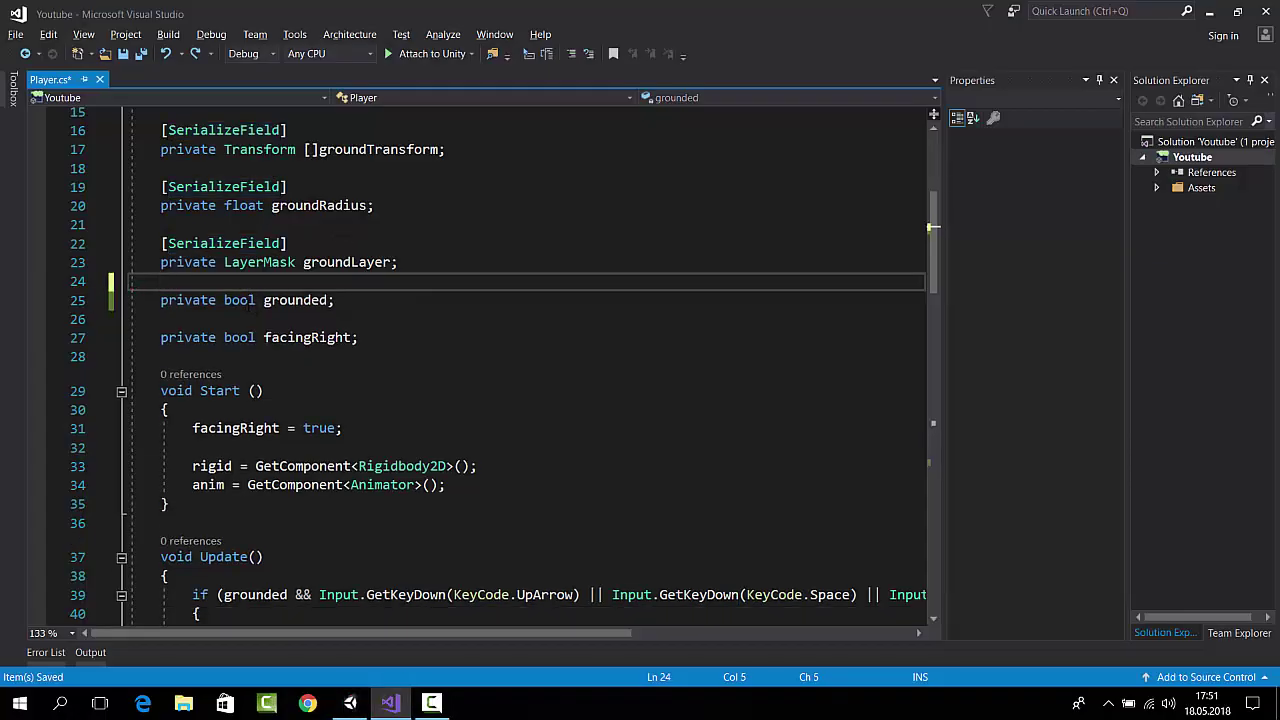
scroll(328, 318, down, 3)
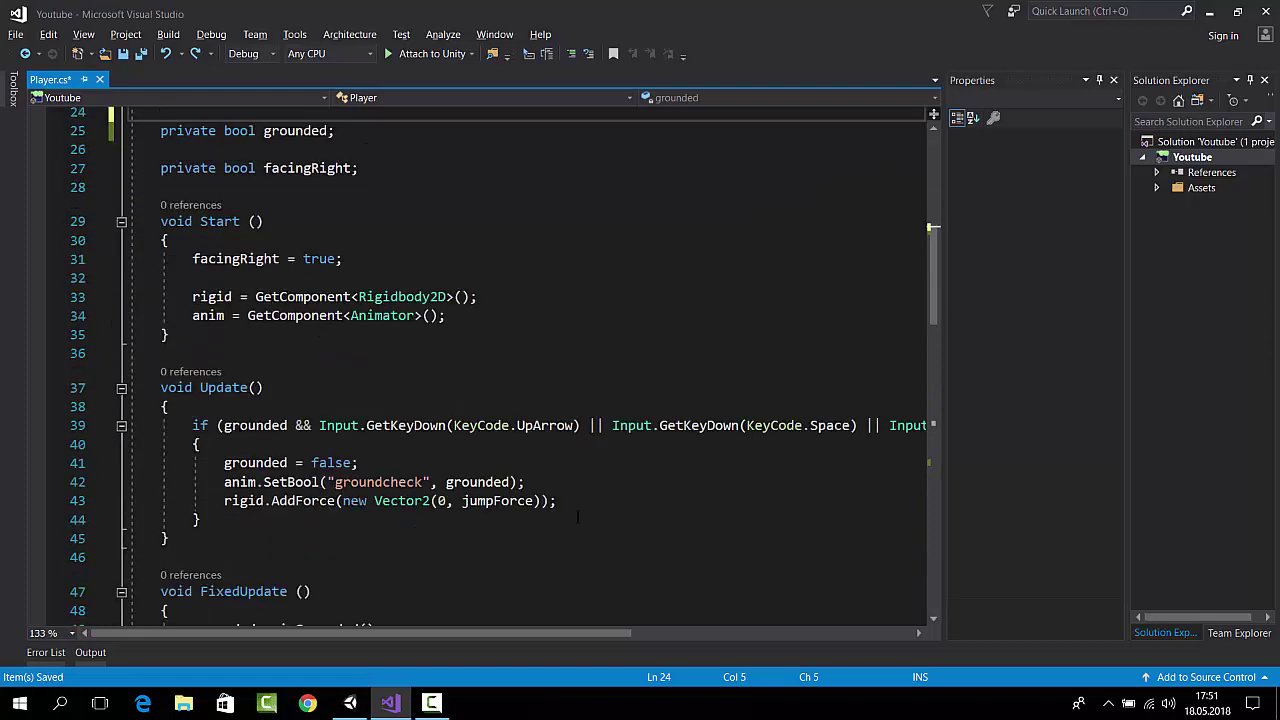
- Highlight the AddForce jump call on line 43 and the groundcheck animation call on line 42
drag(560, 503, 236, 501)
click(294, 501)
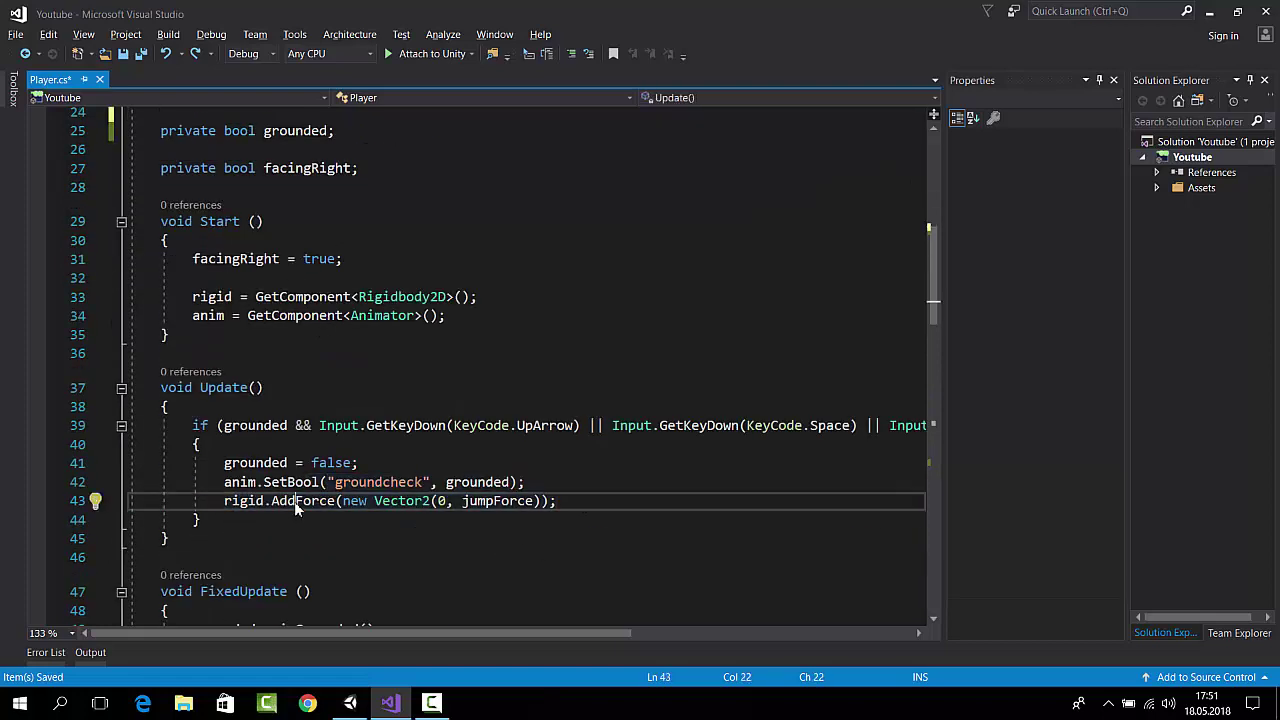
drag(556, 501, 271, 501)
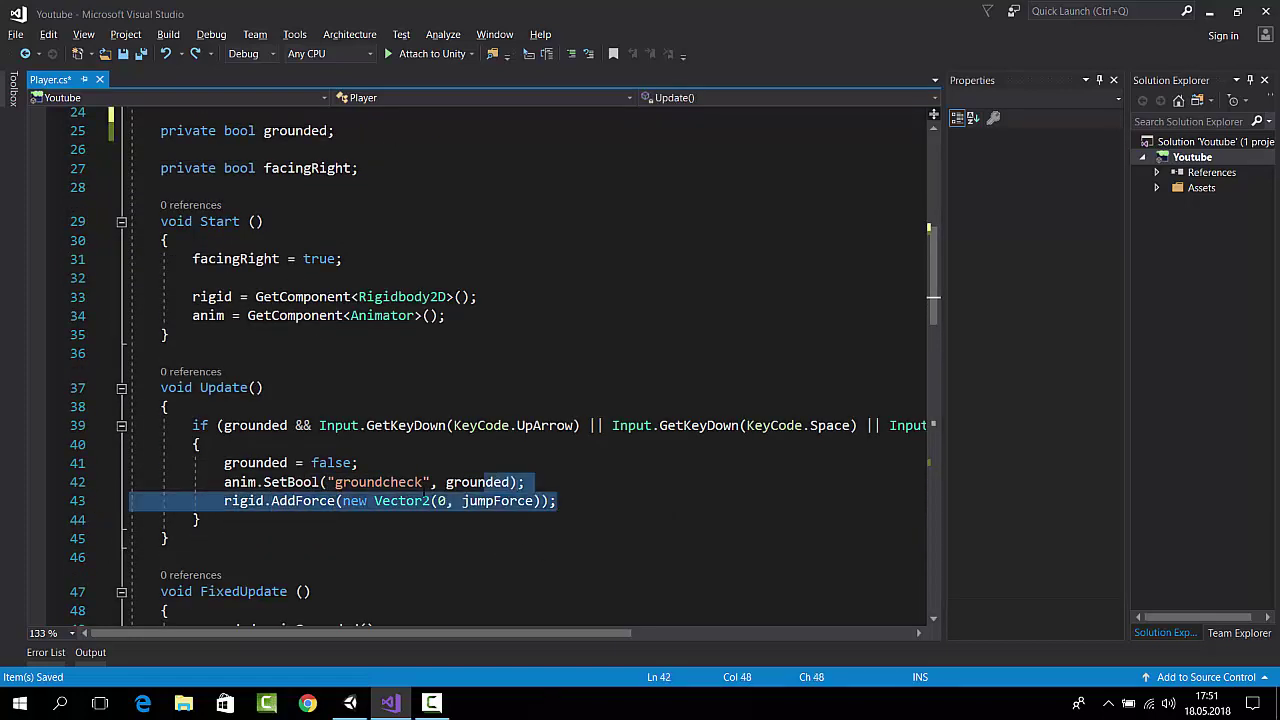
click(583, 503)
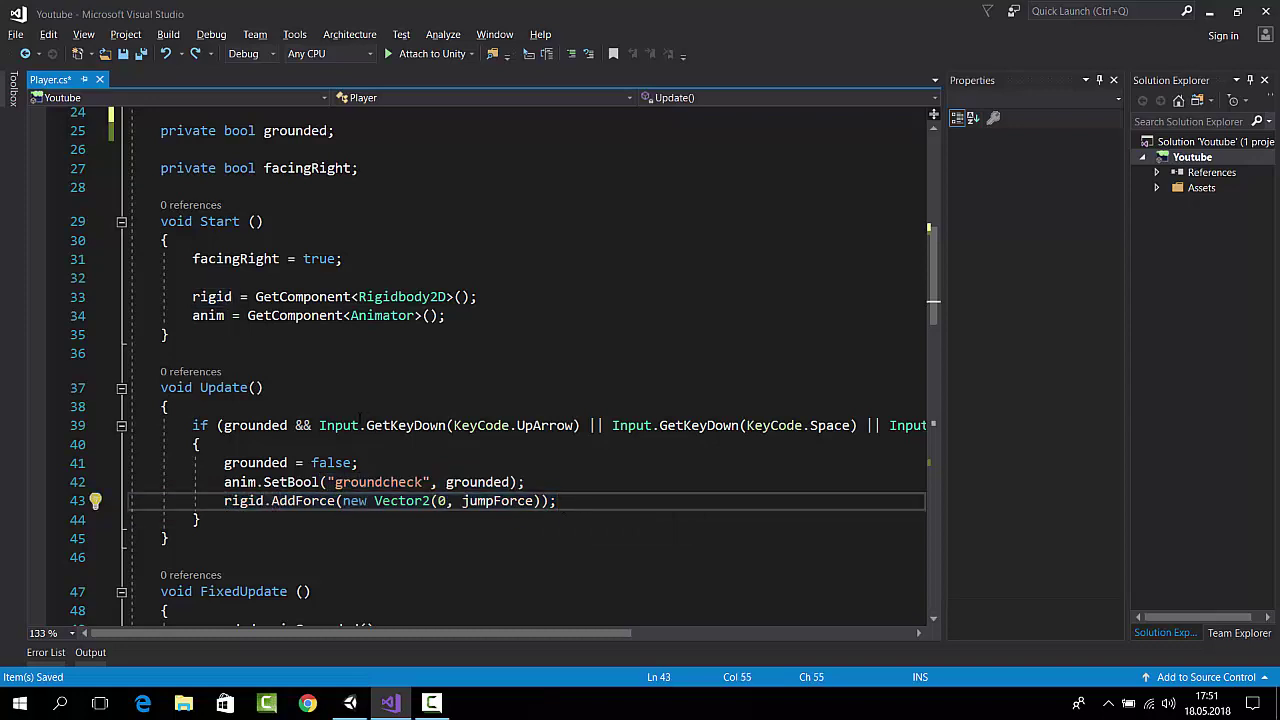
drag(541, 483, 350, 482)
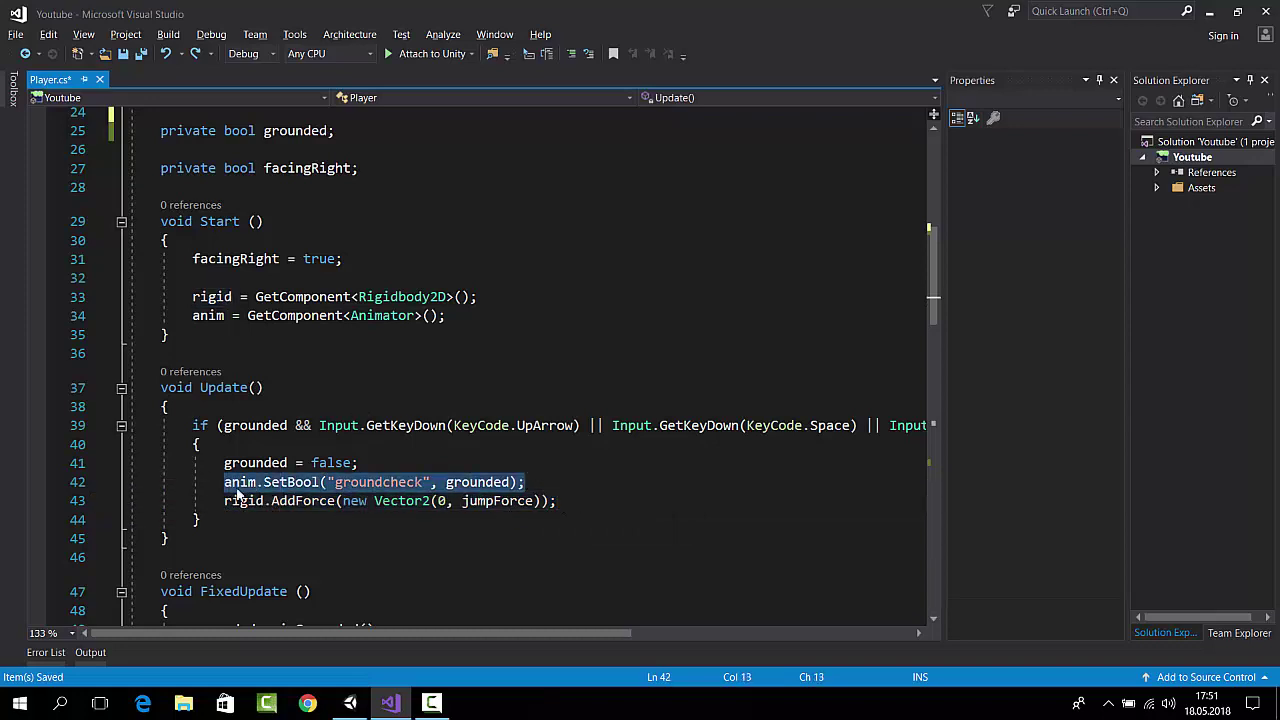
click(372, 463)
- Highlight the jump condition on line 39, covering grounded and the UpArrow key check
drag(224, 425, 737, 425)
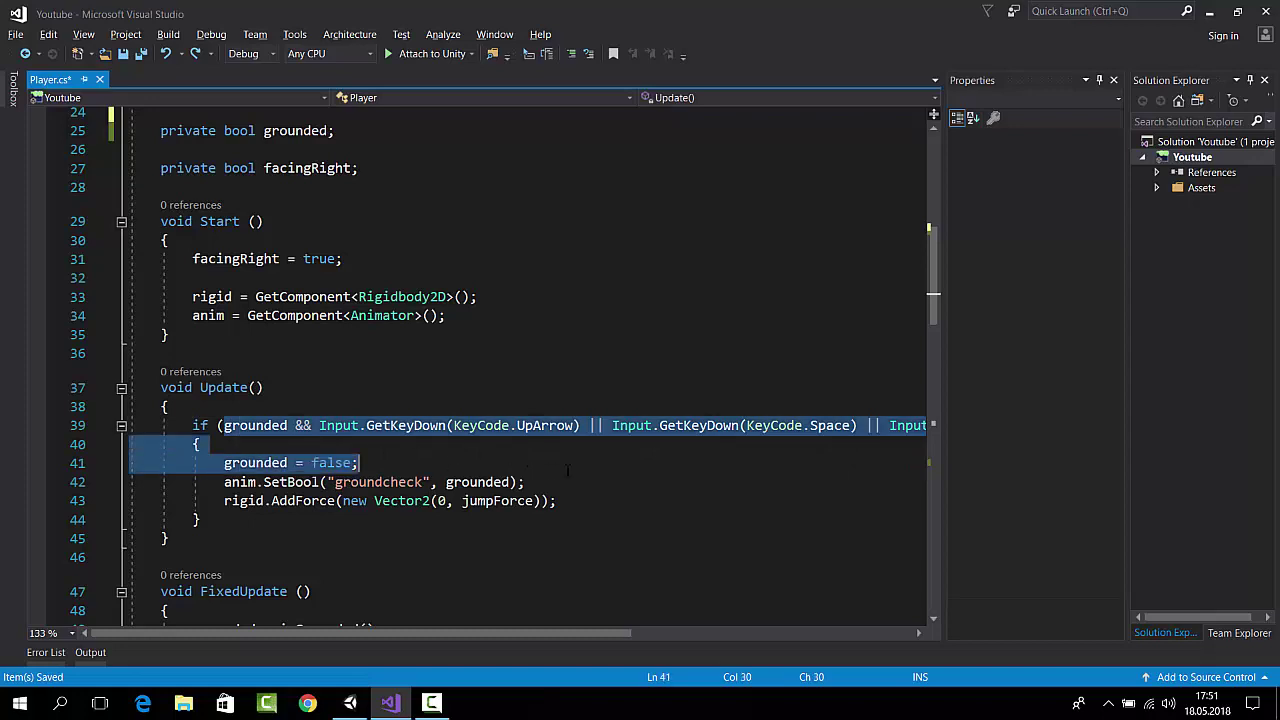
click(688, 343)
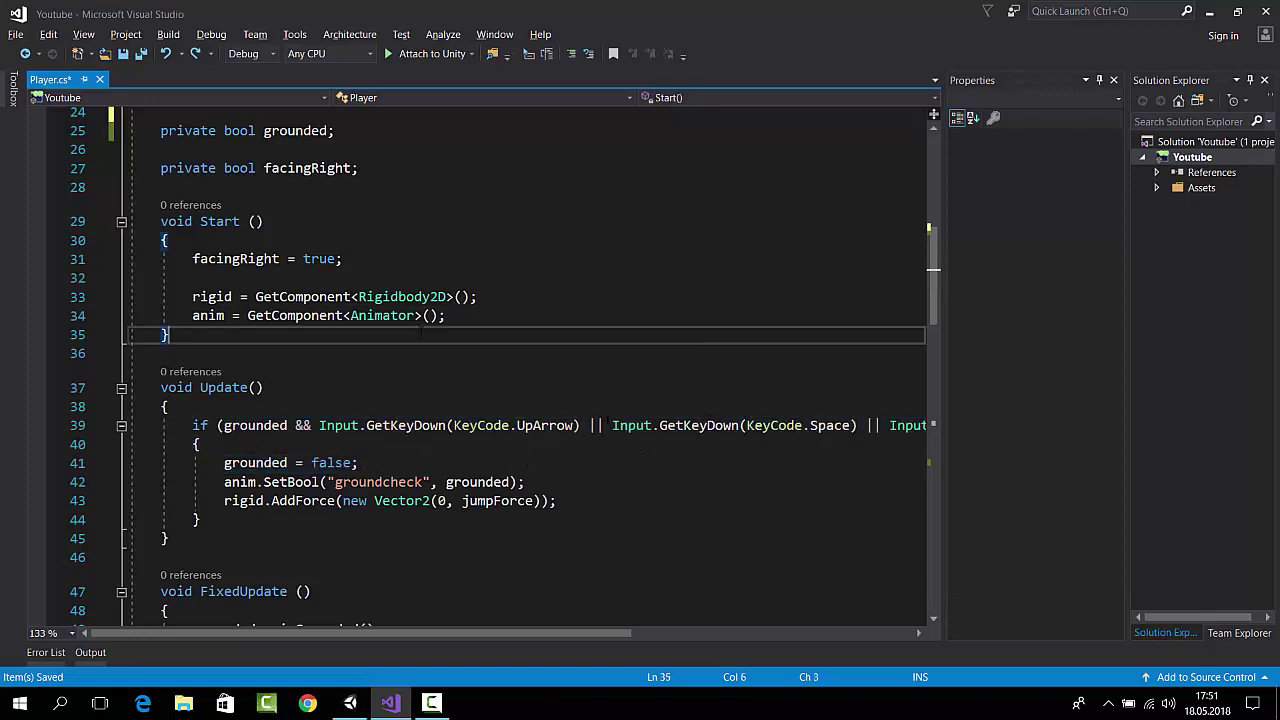
click(272, 425)
click(485, 425)
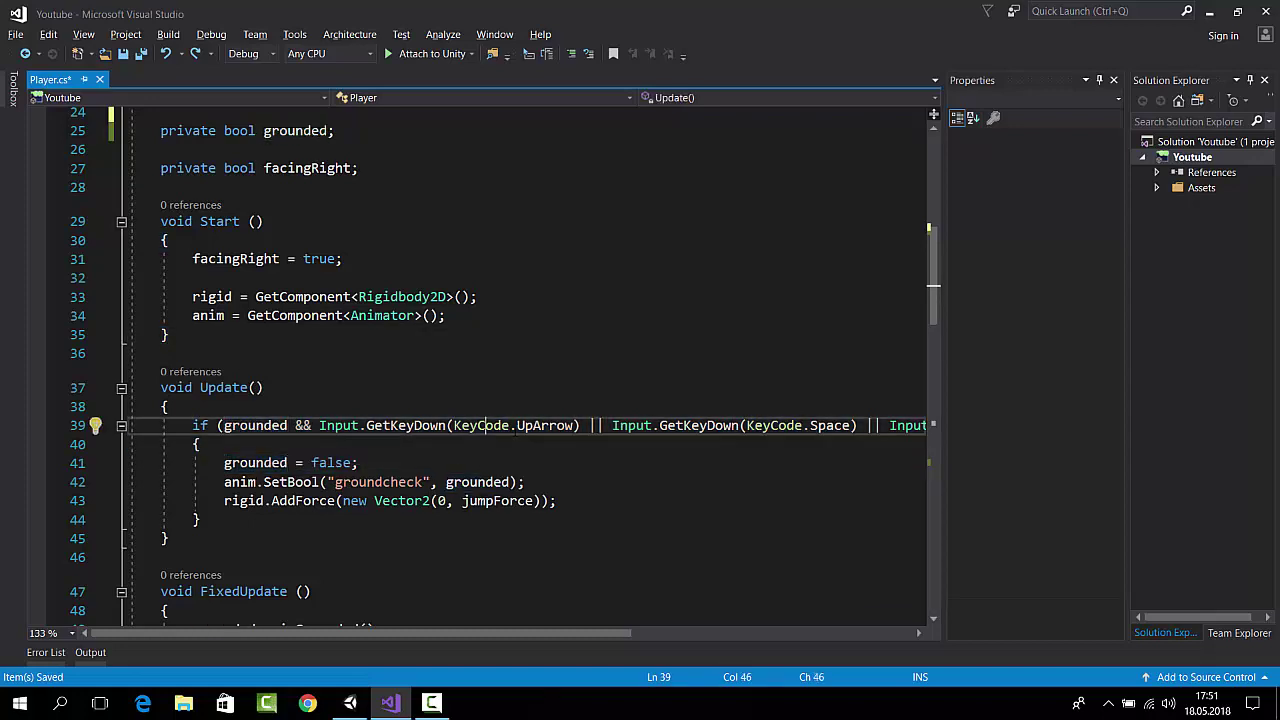
drag(579, 425, 398, 425)
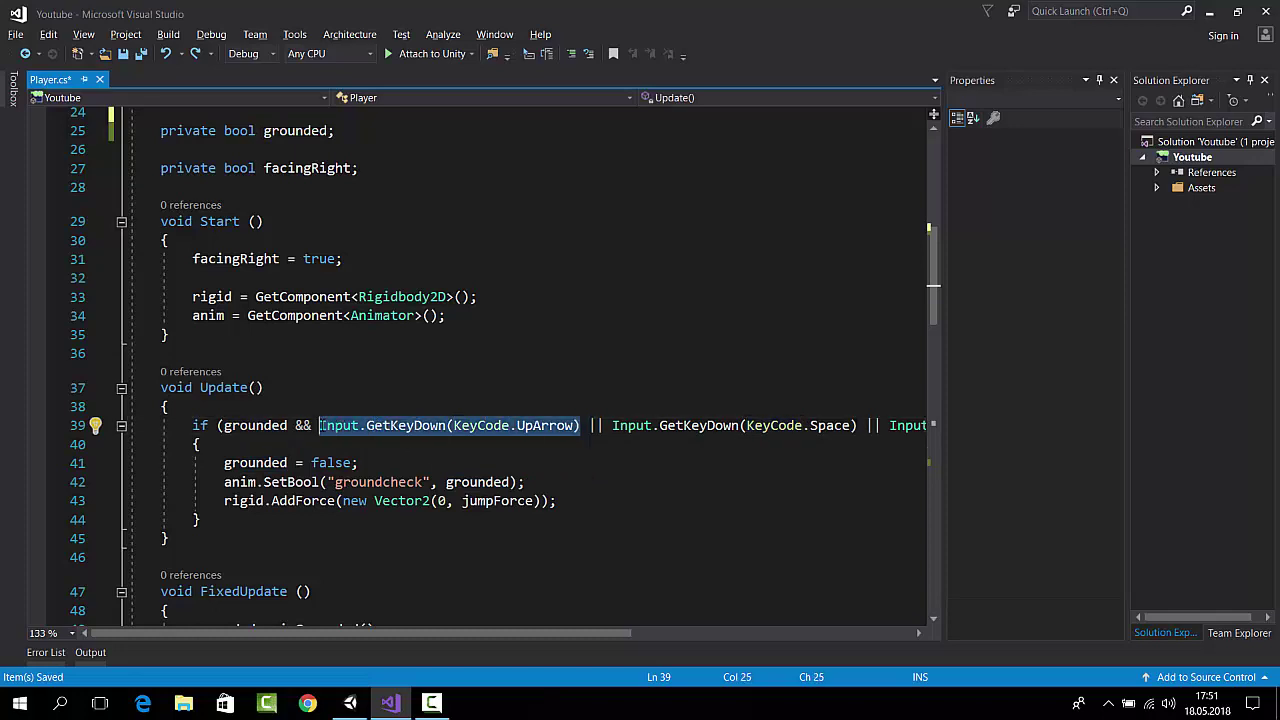
drag(574, 425, 270, 425)
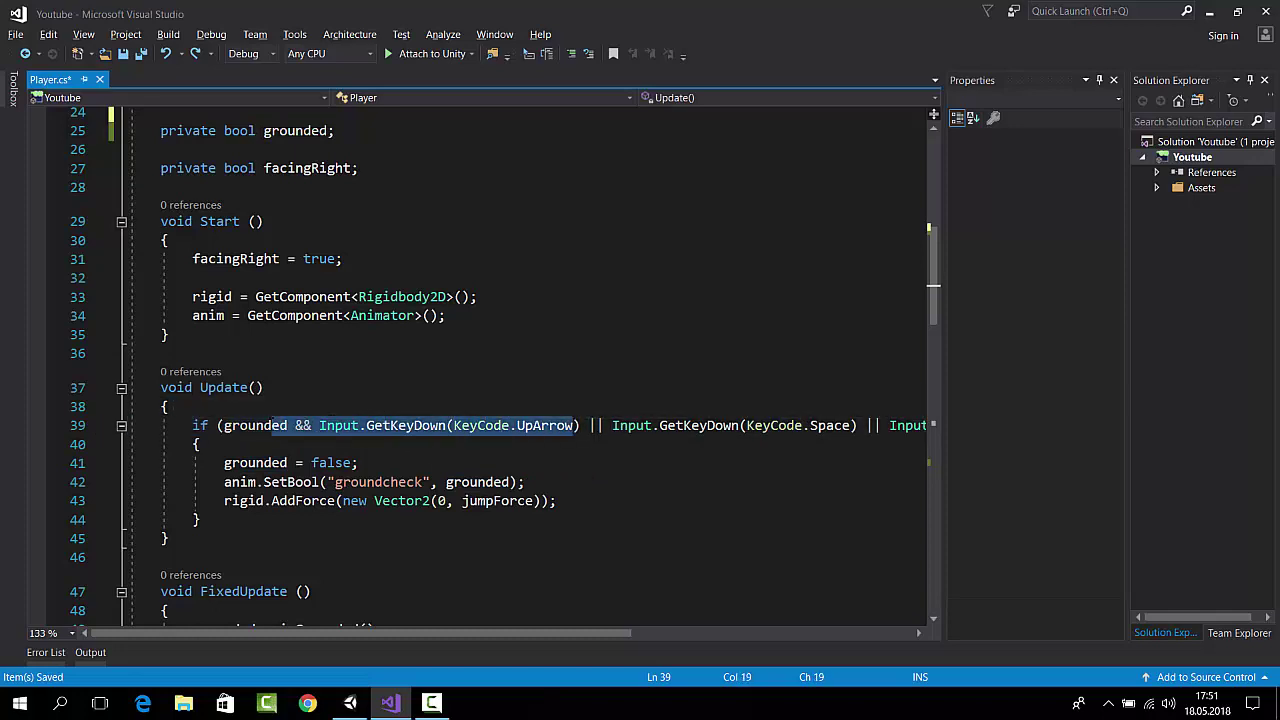
click(590, 387)
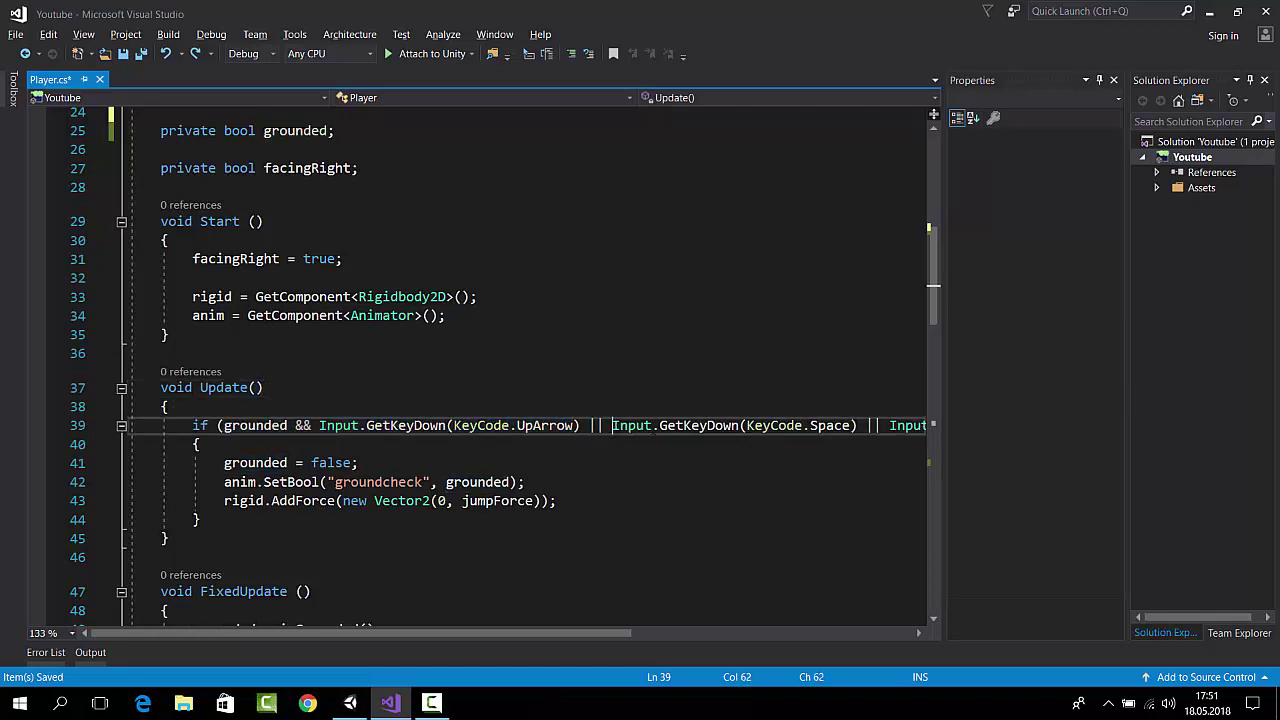
- Highlight the Space and remaining key checks after grounded, then start the scene playing in Unity
mouse_move(172, 406)
mouse_down()
mouse_move(591, 425)
mouse_move(303, 425)
mouse_up()
click(590, 387)
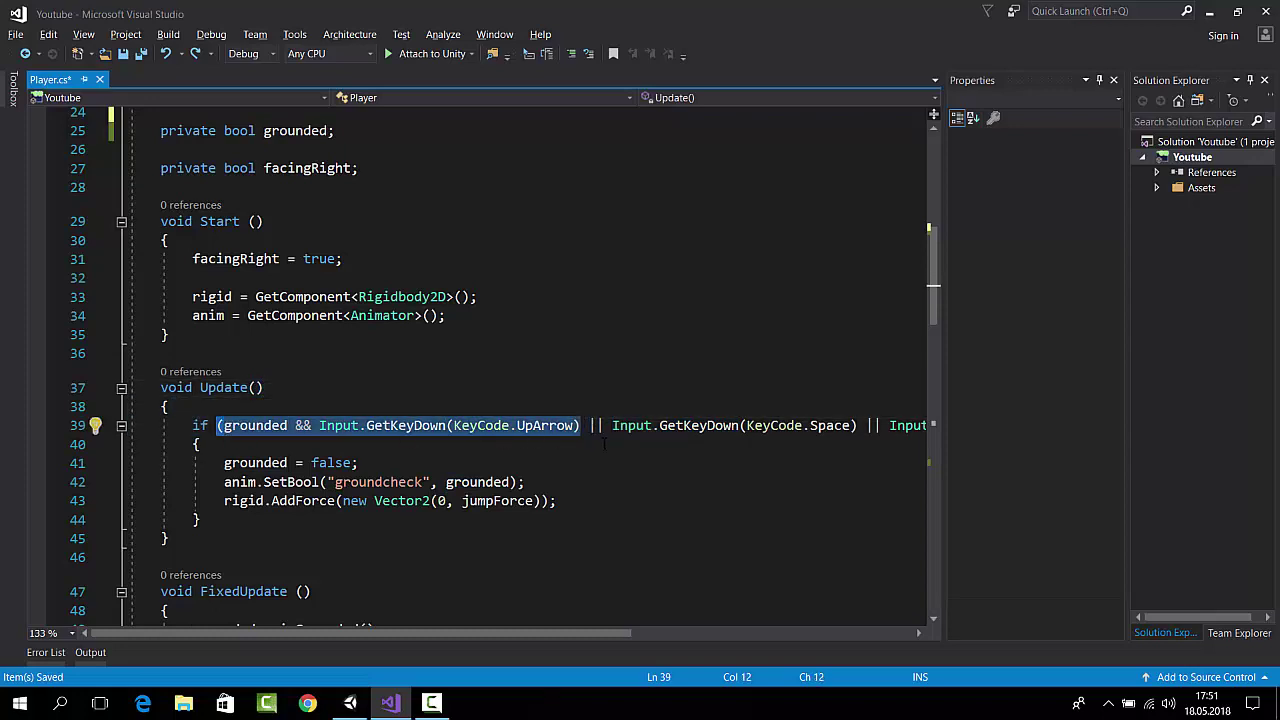
drag(604, 425, 848, 425)
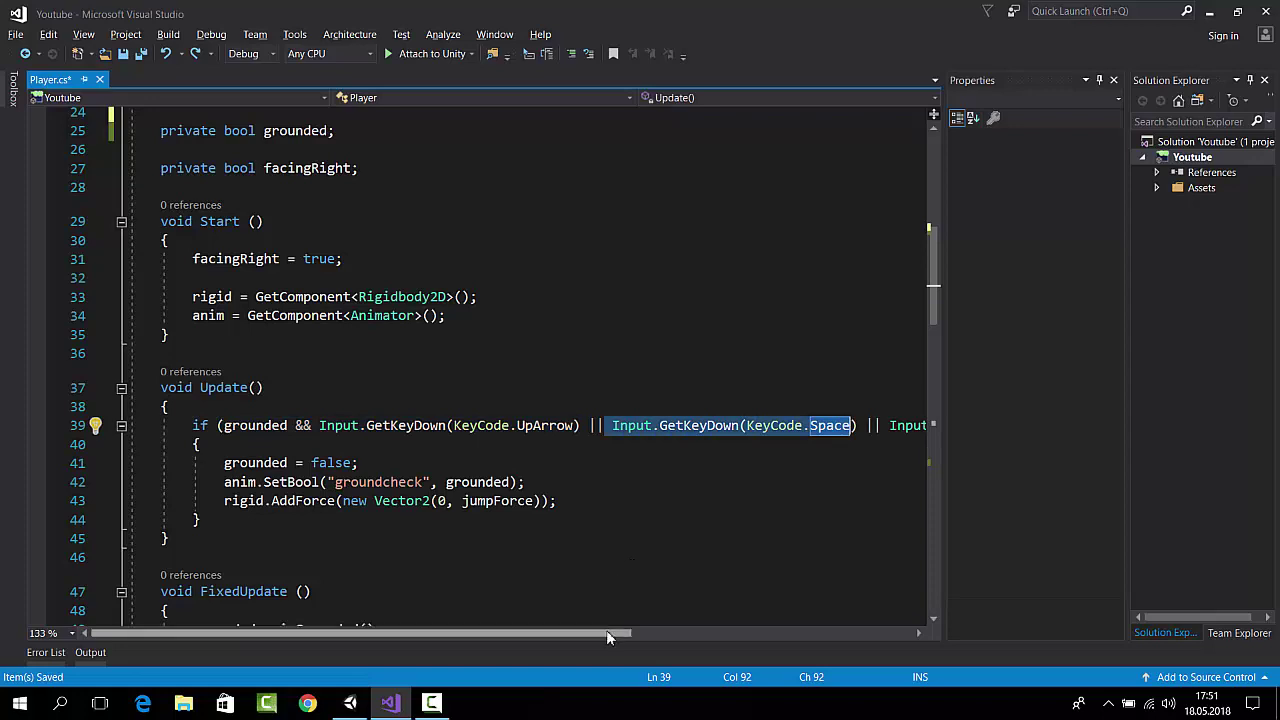
drag(606, 630, 838, 630)
drag(548, 425, 200, 444)
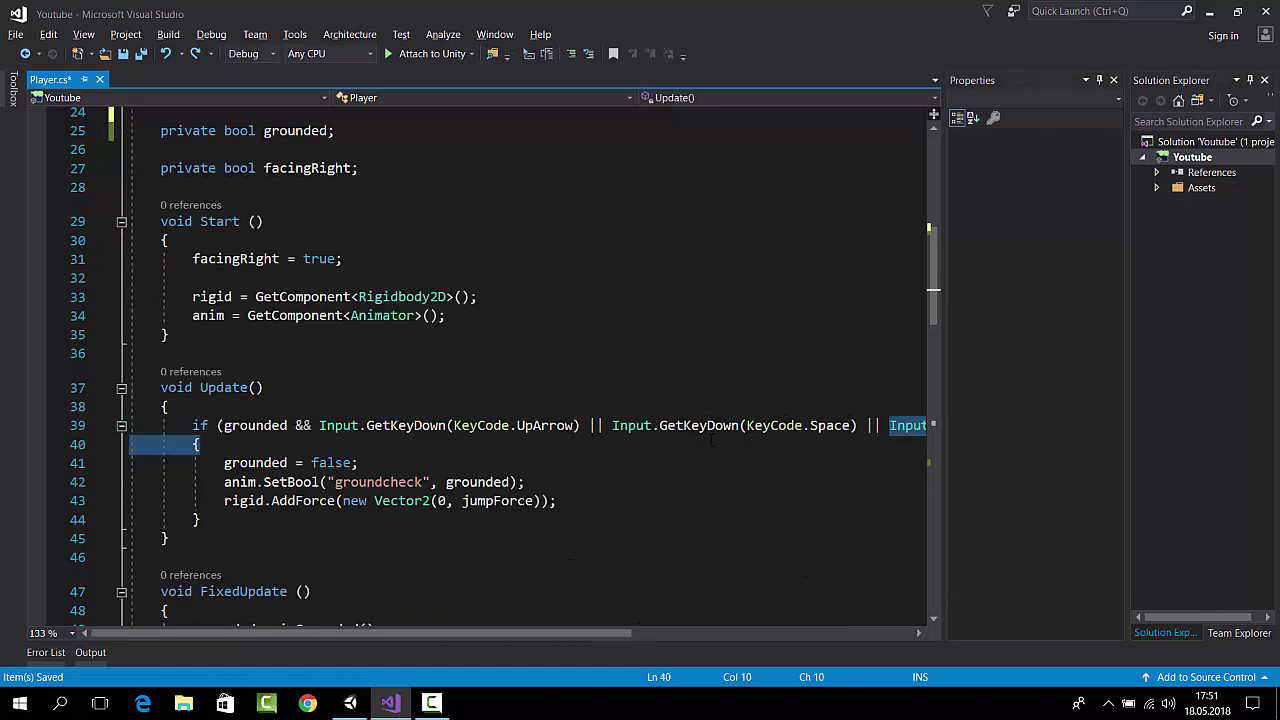
click(596, 498)
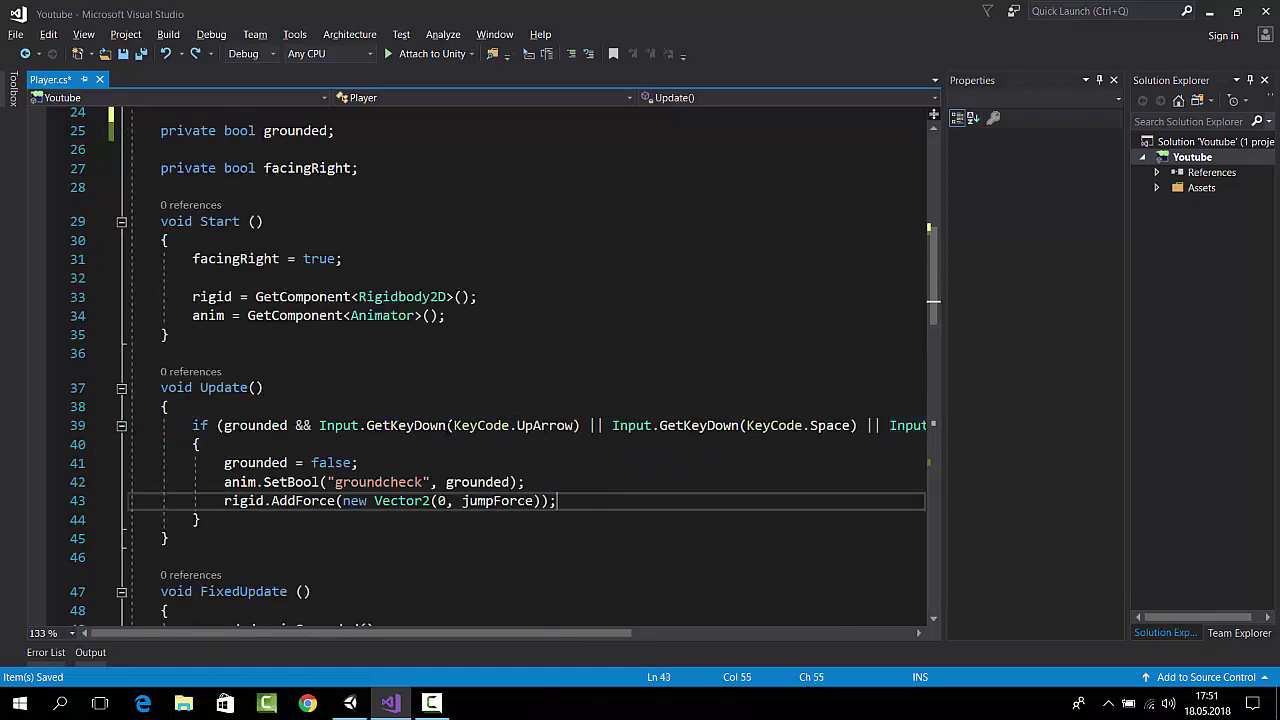
click(232, 428)
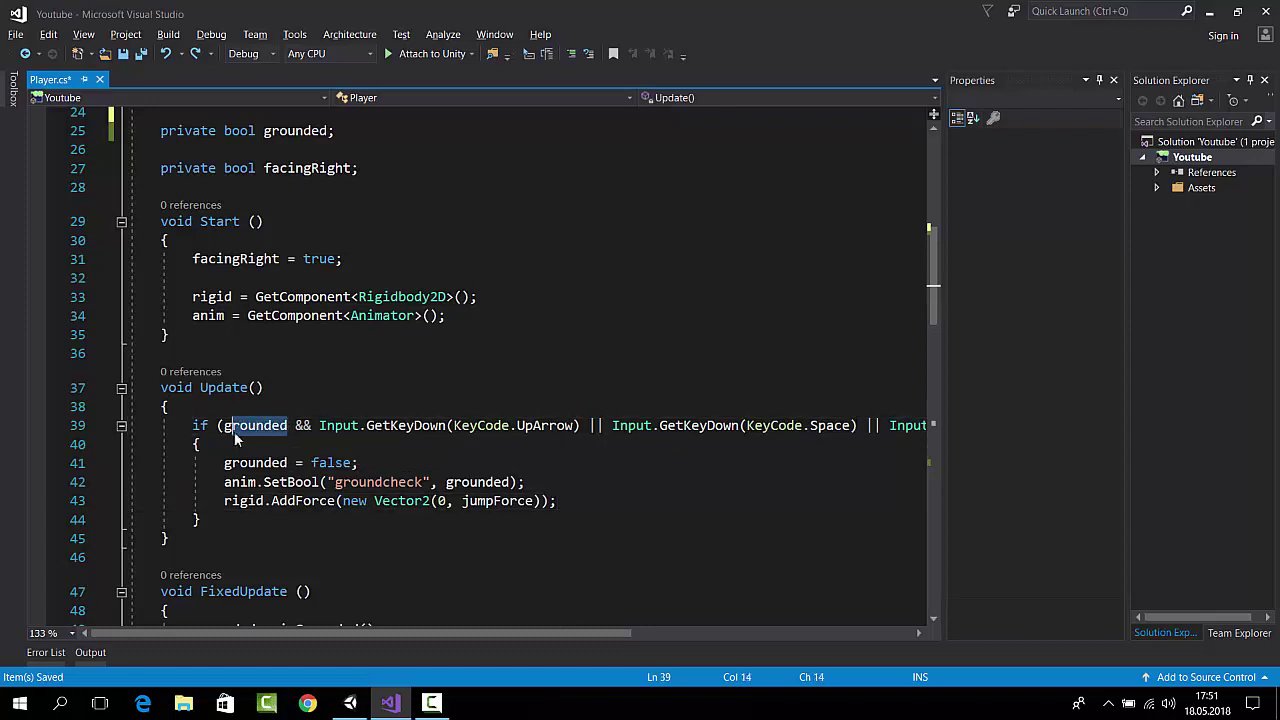
drag(319, 428, 775, 432)
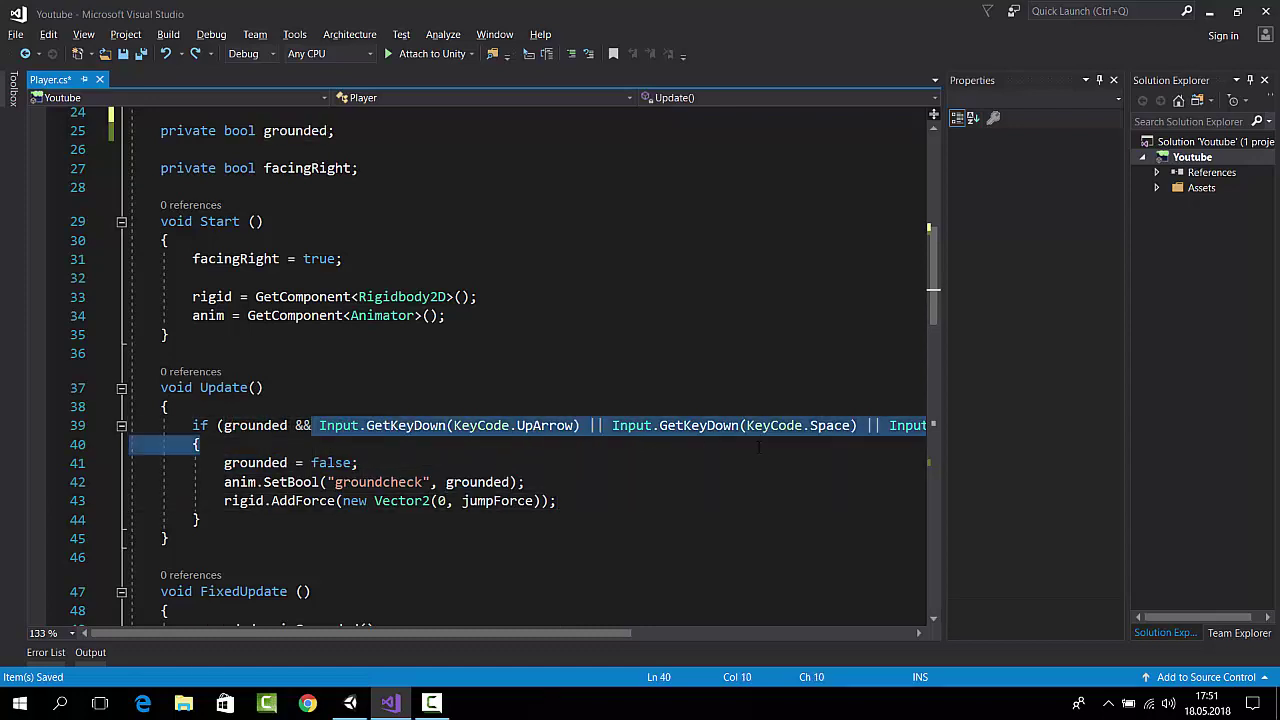
click(390, 353)
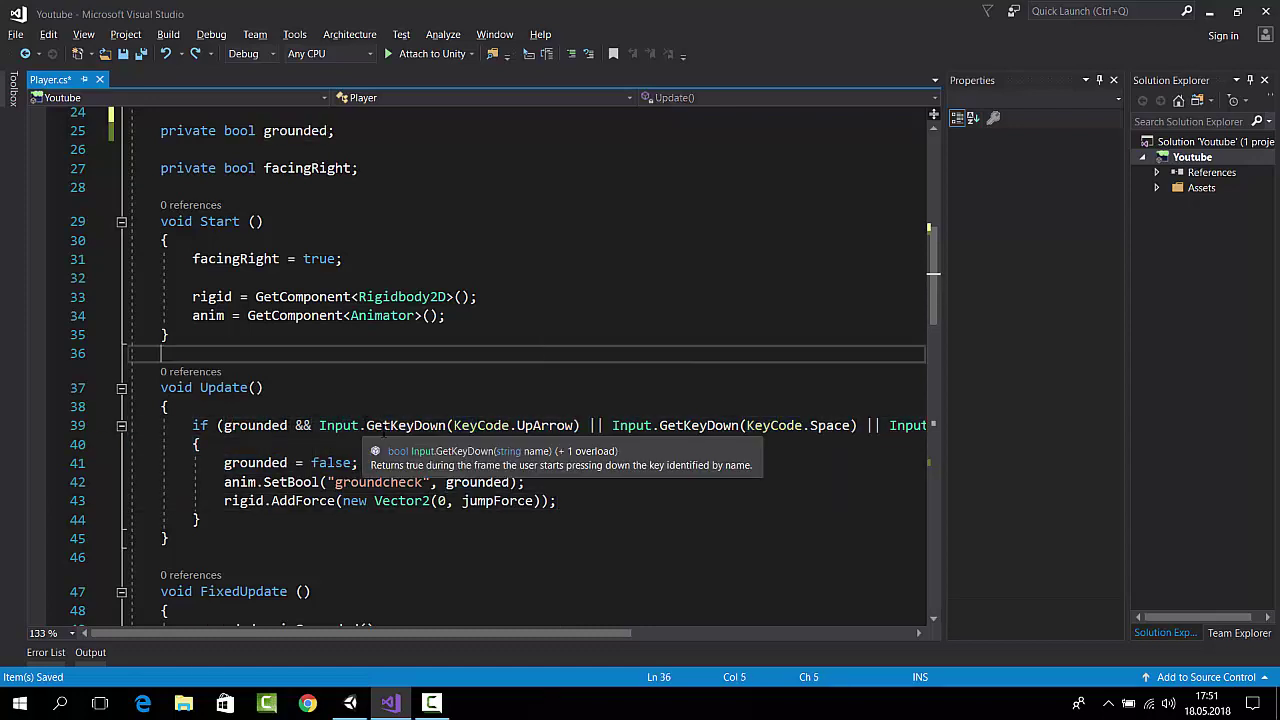
click(350, 700)
click(612, 49)
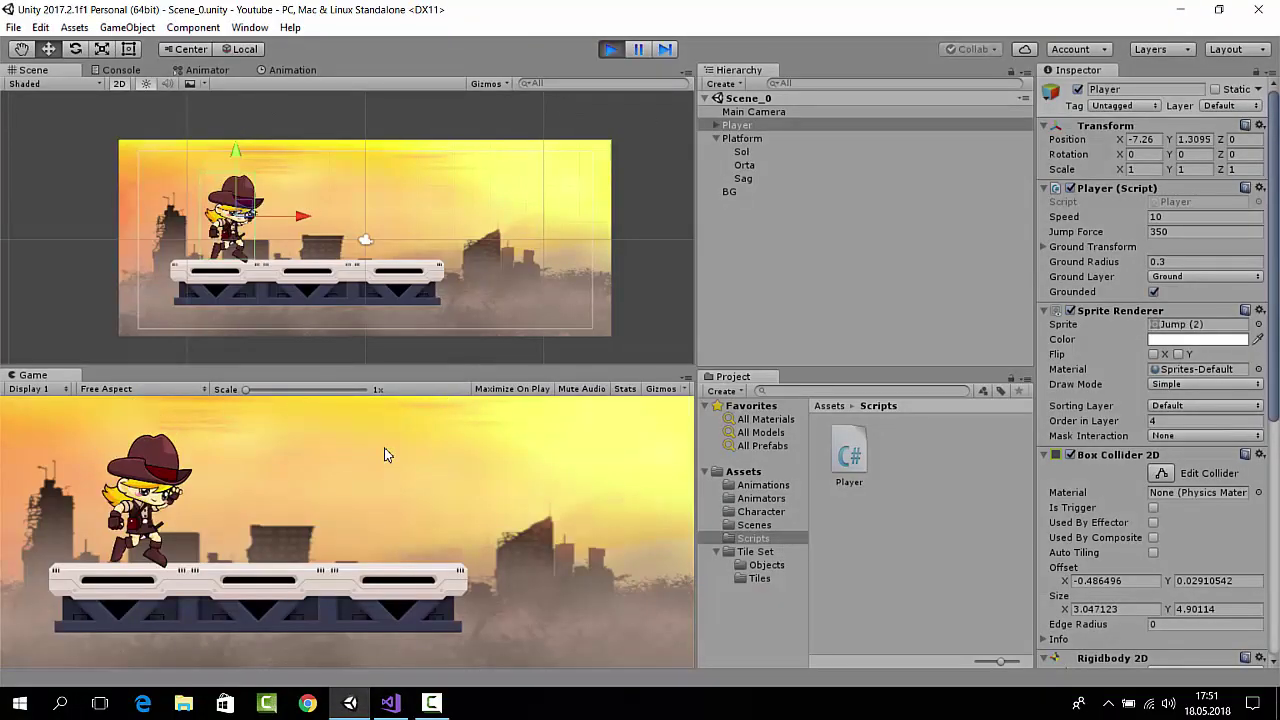
- Run the player right, jump with Space, and steer it left and back right
key(Right)
key(space)
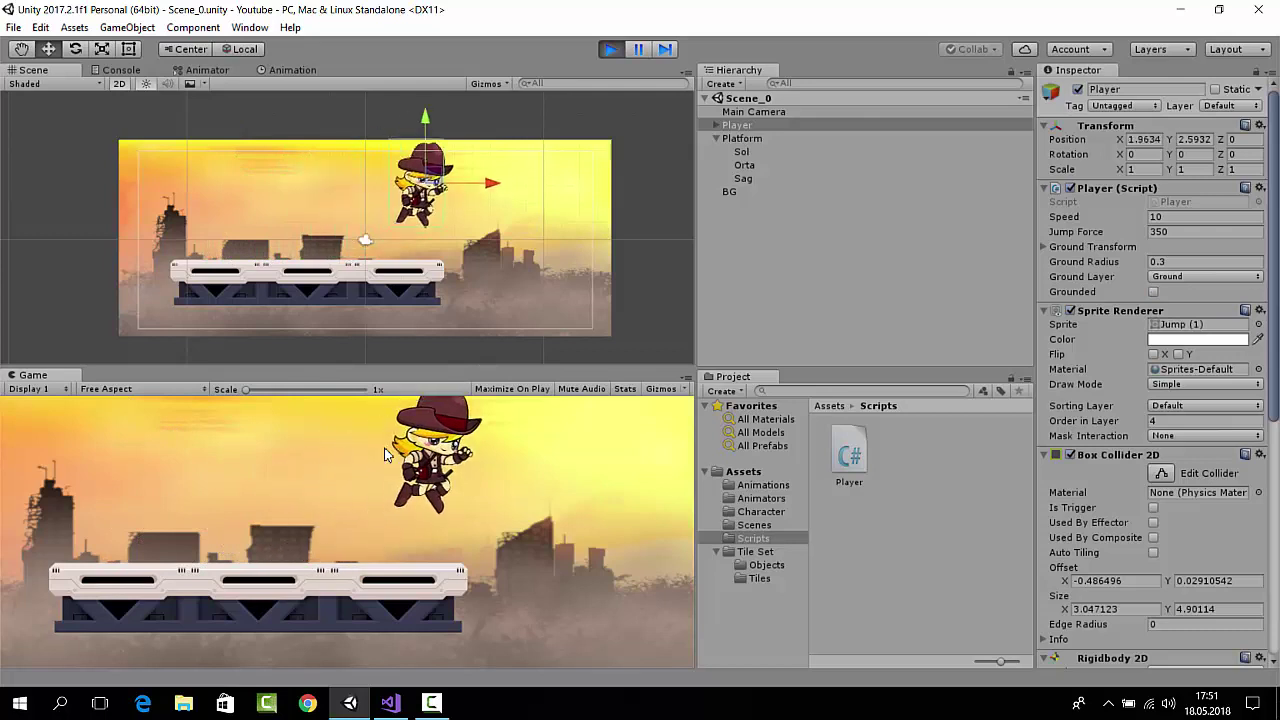
key(Left)
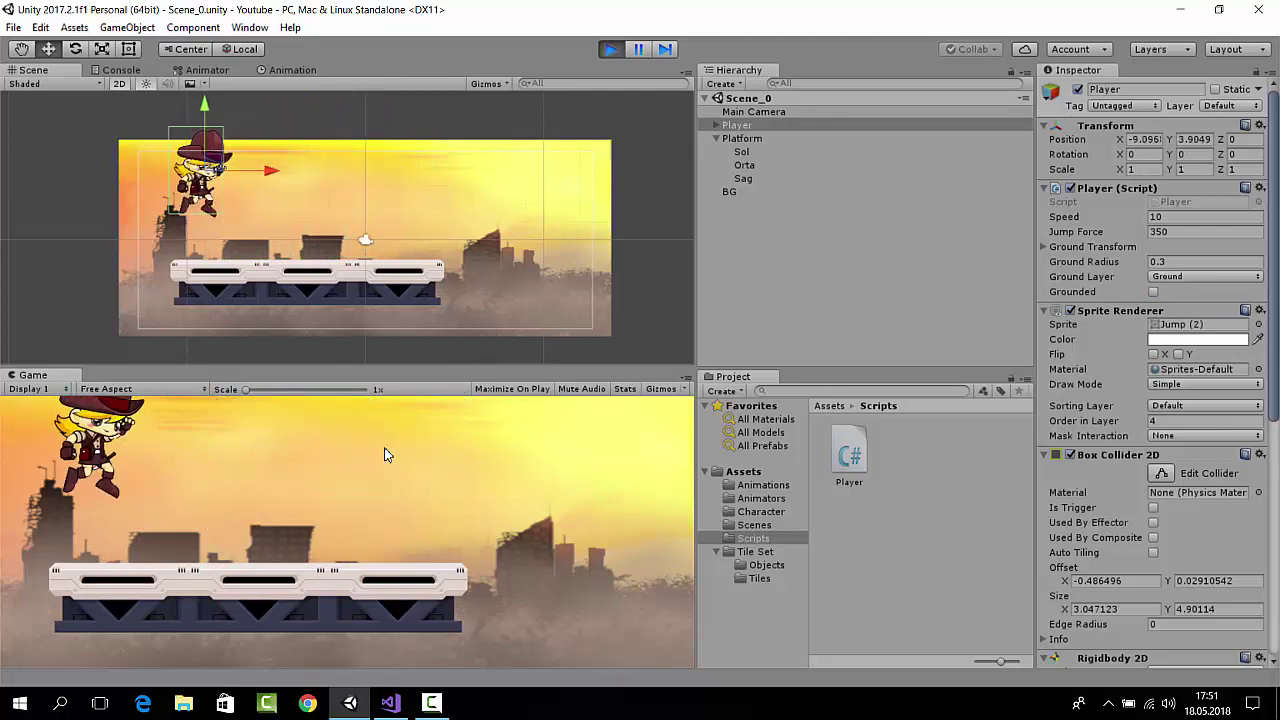
key(Right)
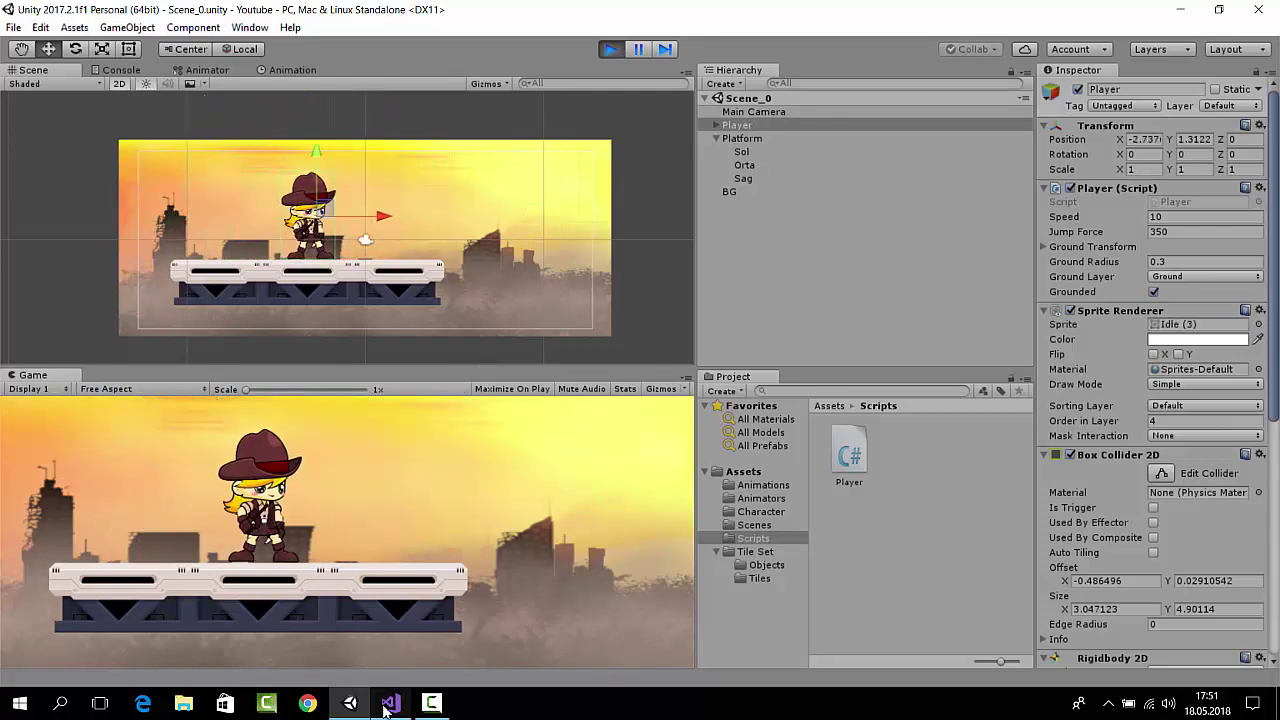
- Check the && and UpArrow parts of line 39's jump condition, then return to the running game
click(390, 703)
click(313, 425)
drag(313, 425, 295, 425)
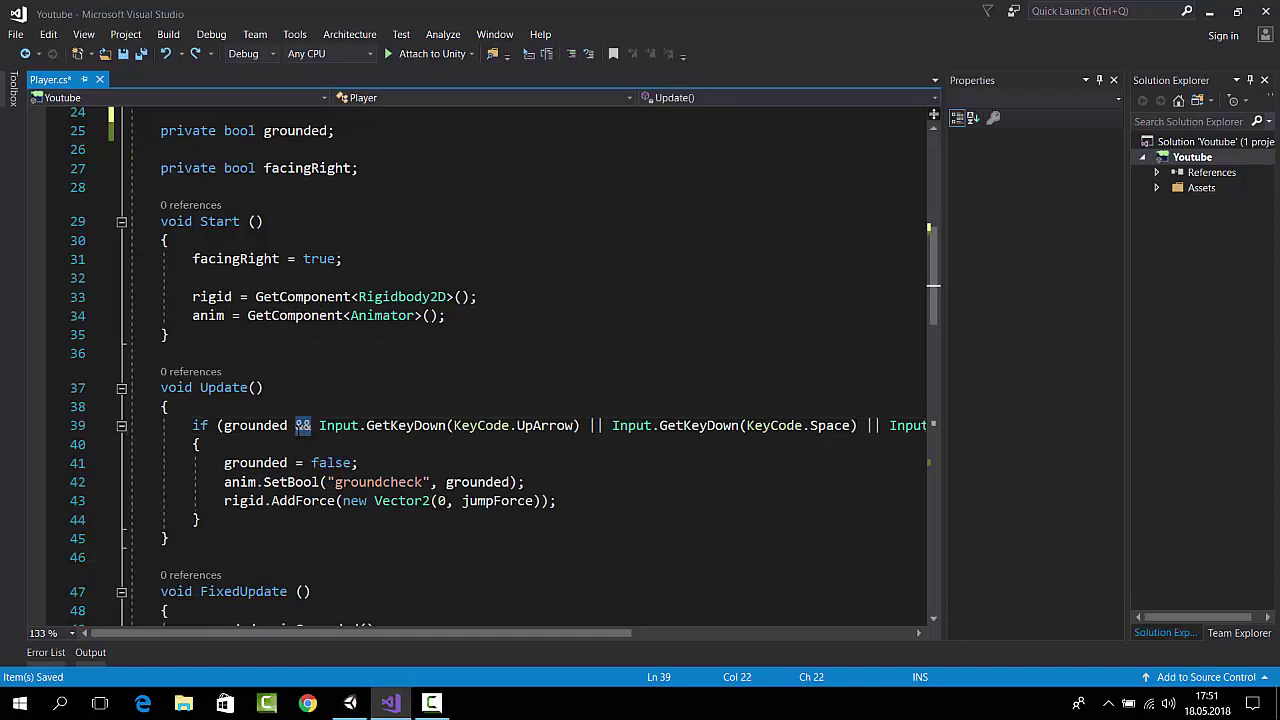
drag(433, 440, 413, 425)
click(534, 429)
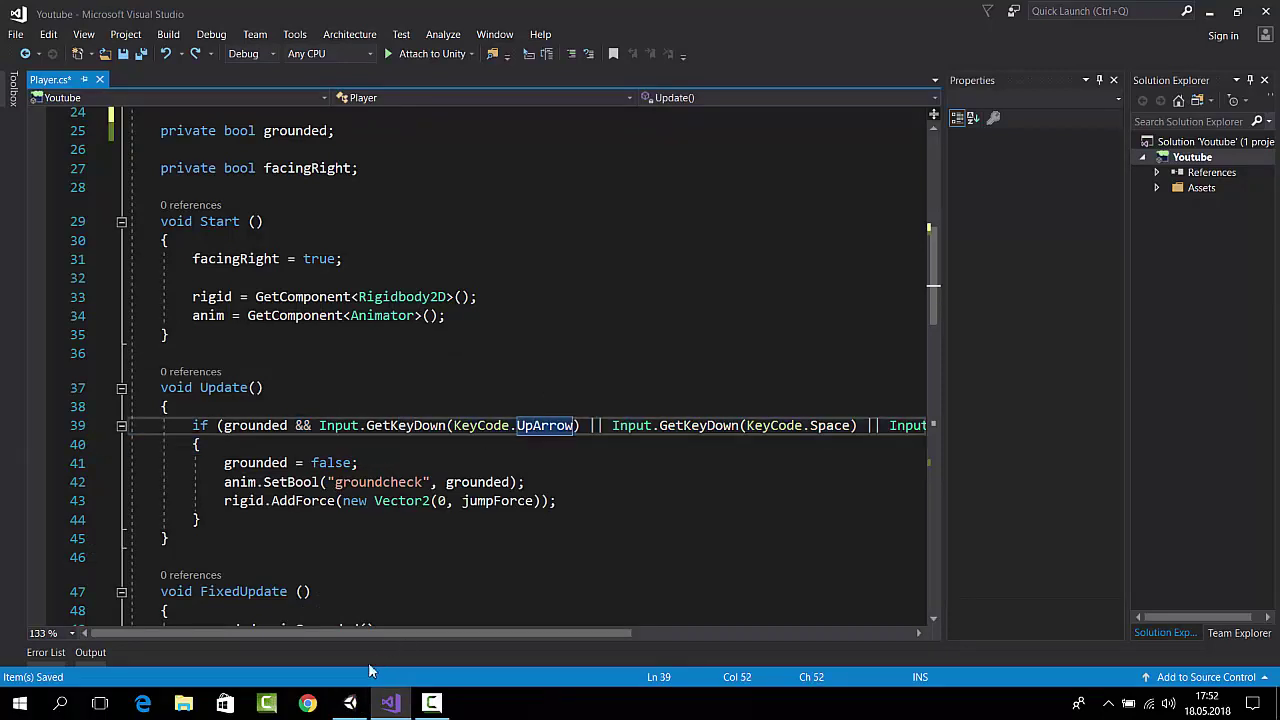
click(350, 703)
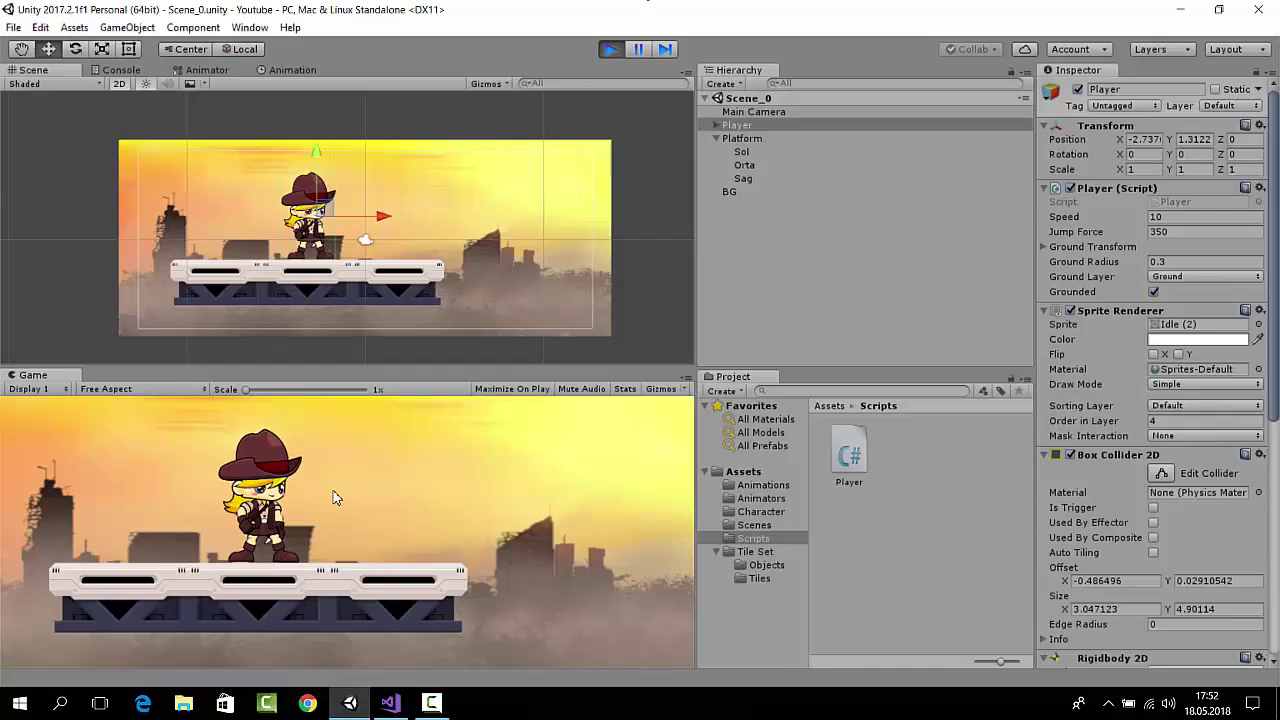
- Run right and jump repeatedly with the Up arrow, turning left mid-air
key(Right)
key(Up)
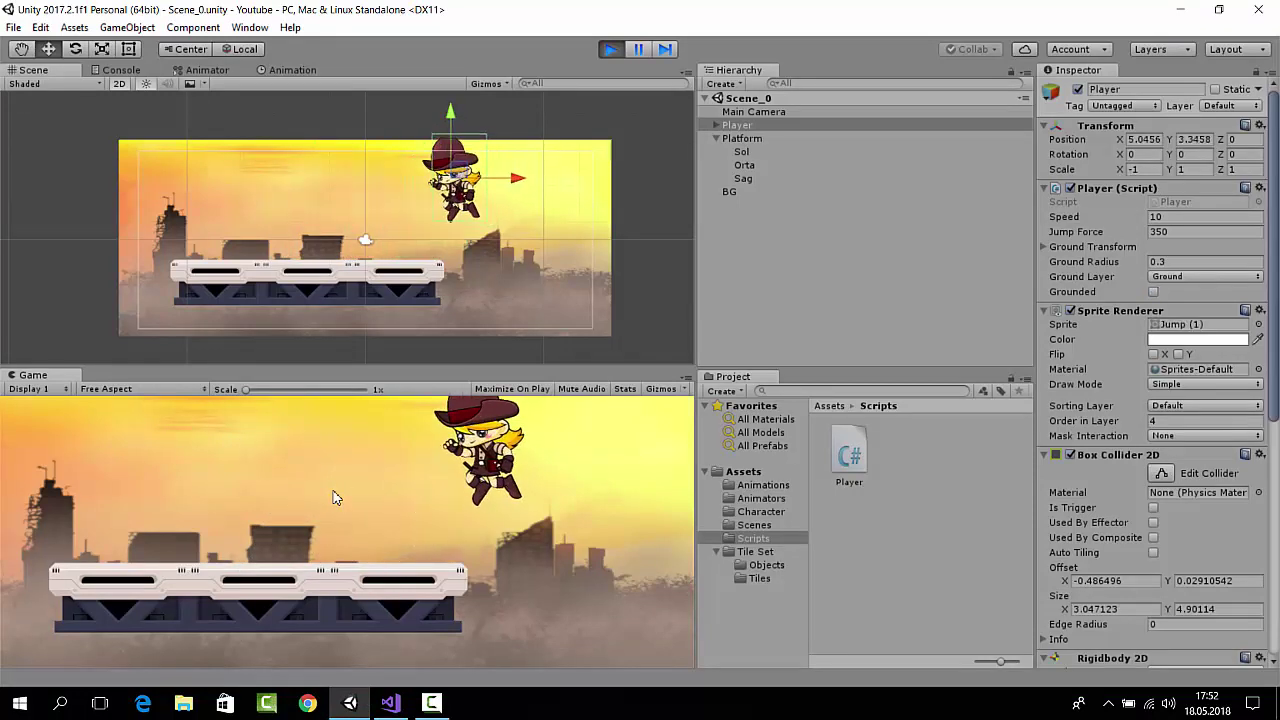
key(Left)
key(Right)
key(Up)
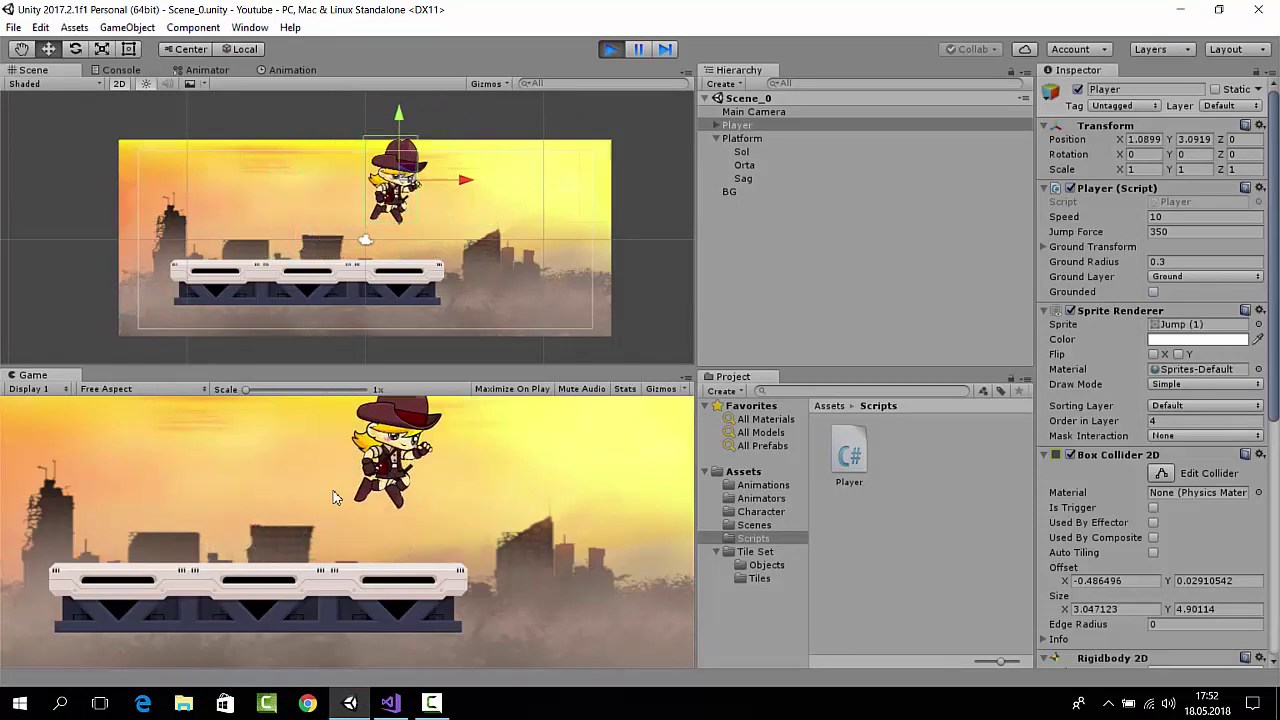
key(Up)
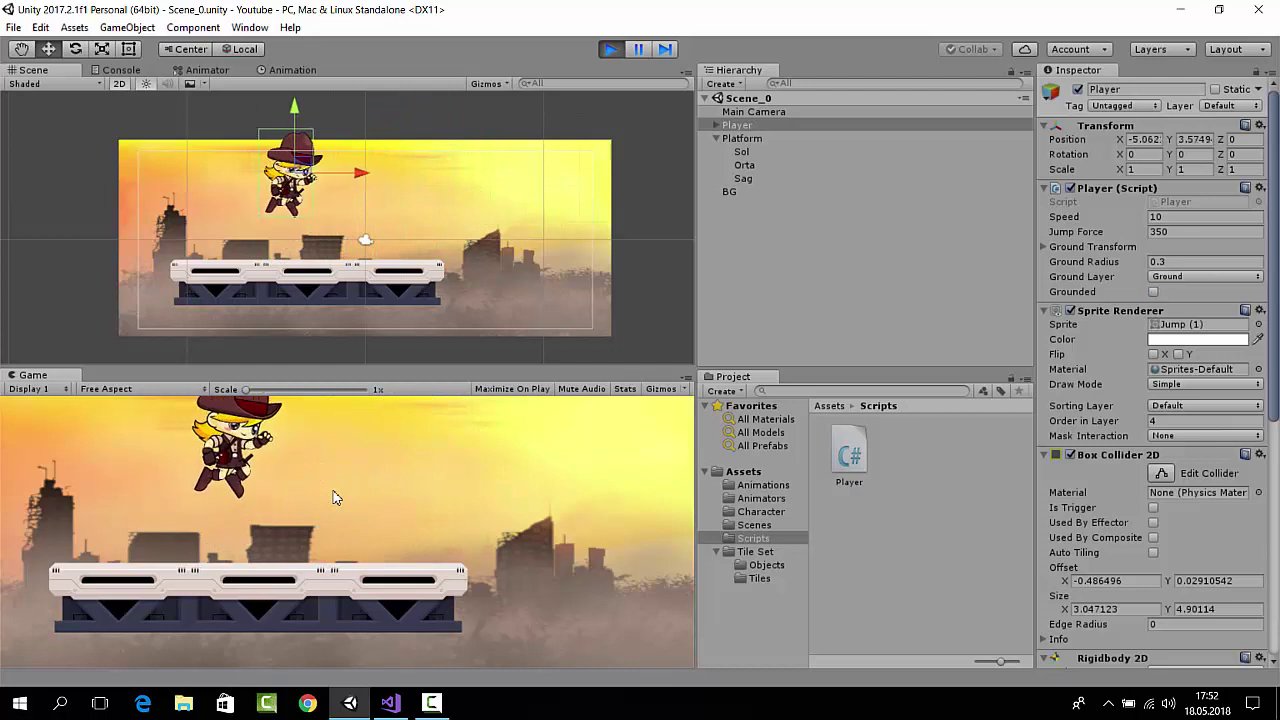
- Make more high Up-arrow jumps in both directions, then stop Play mode and go to Visual Studio
key(Right)
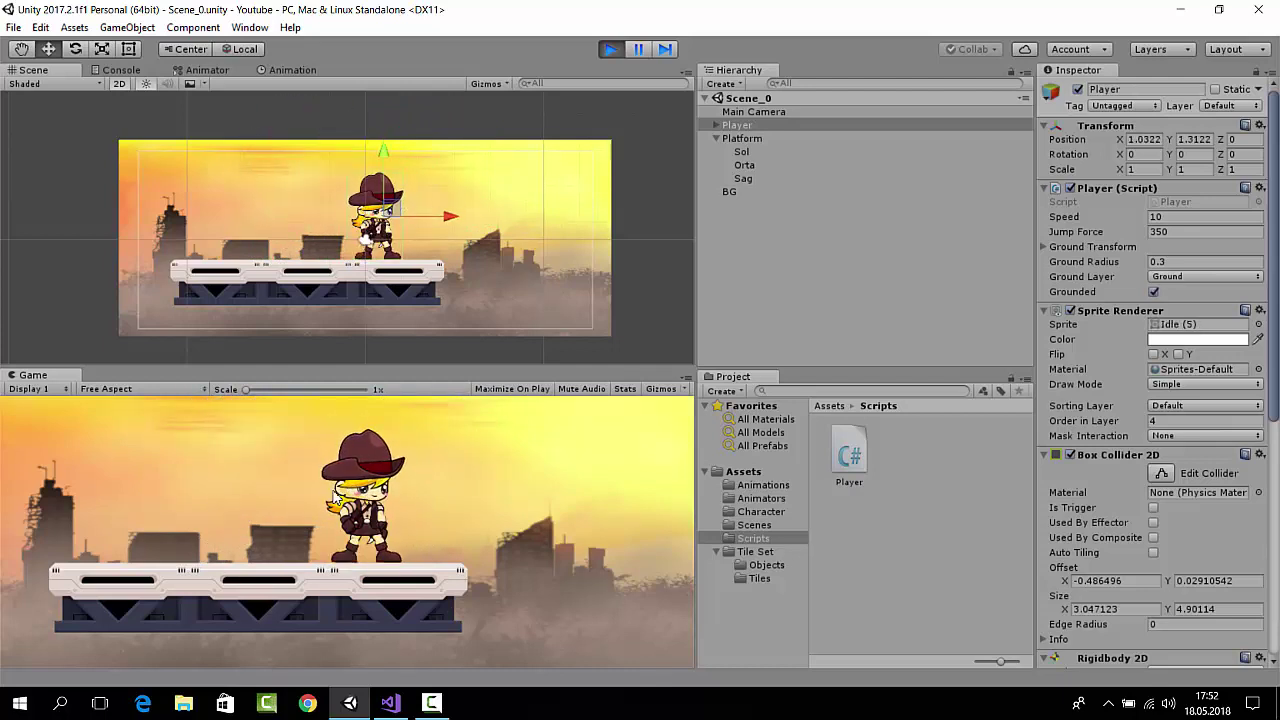
key(Up)
key(Left)
key(Right)
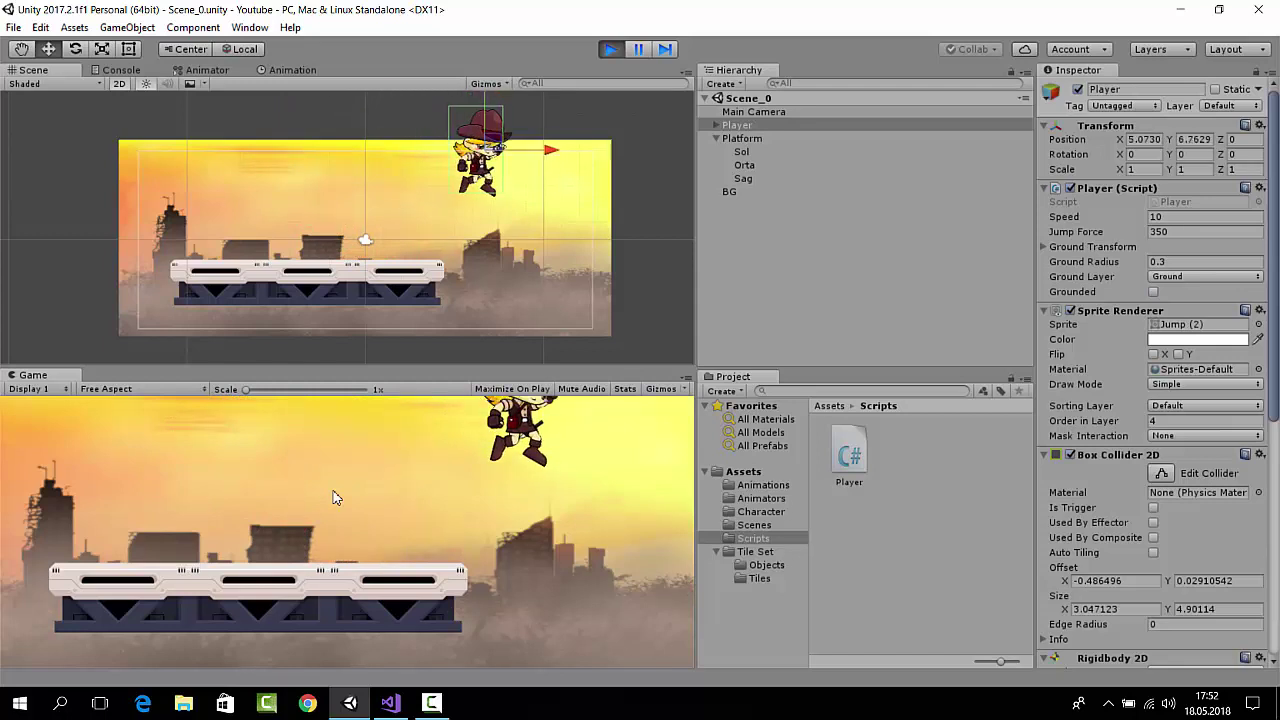
key(Up)
key(Left)
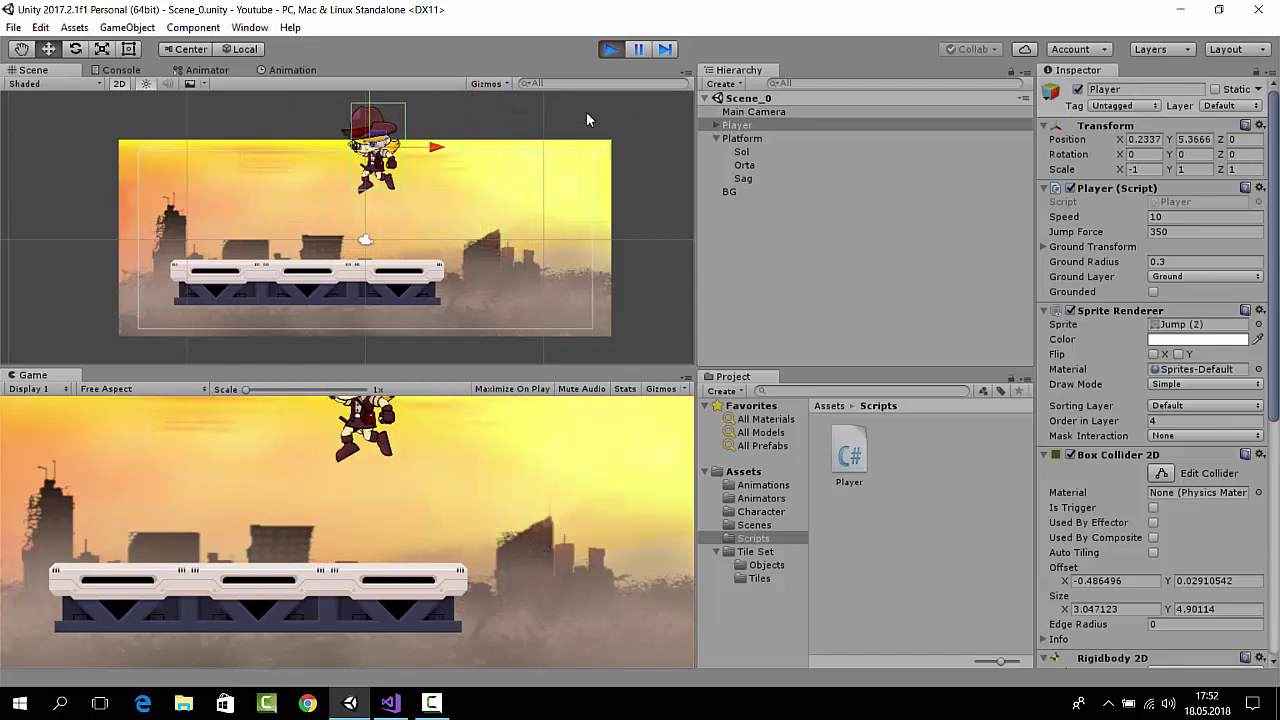
key(Right)
click(609, 49)
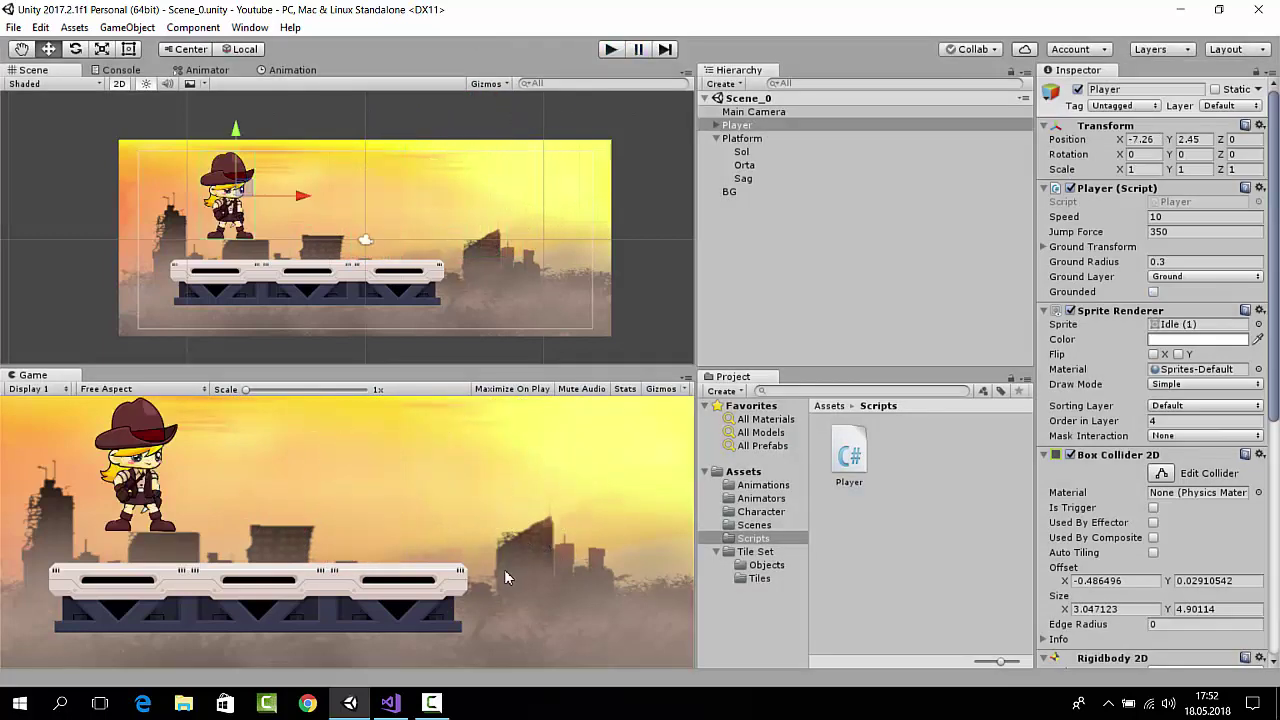
click(398, 704)
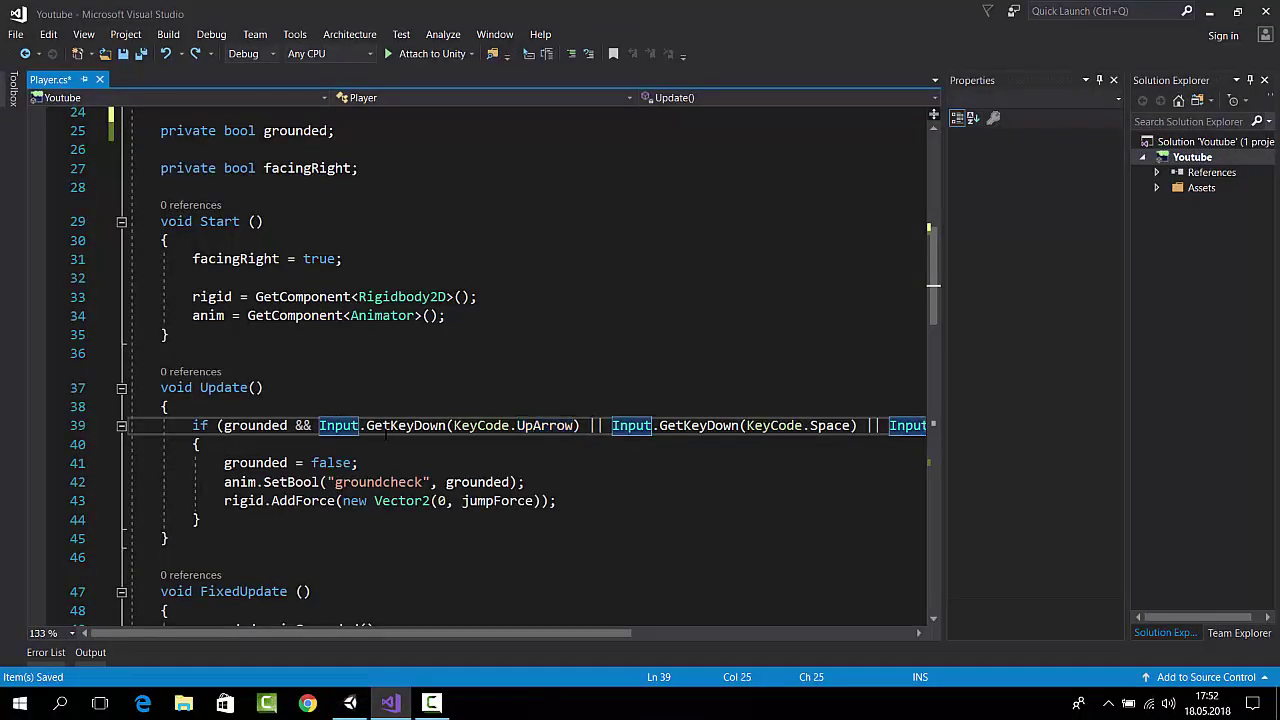
- Wrap line 39's key checks in parentheses after grounded && in Player.cs, then return to Unity
text(()
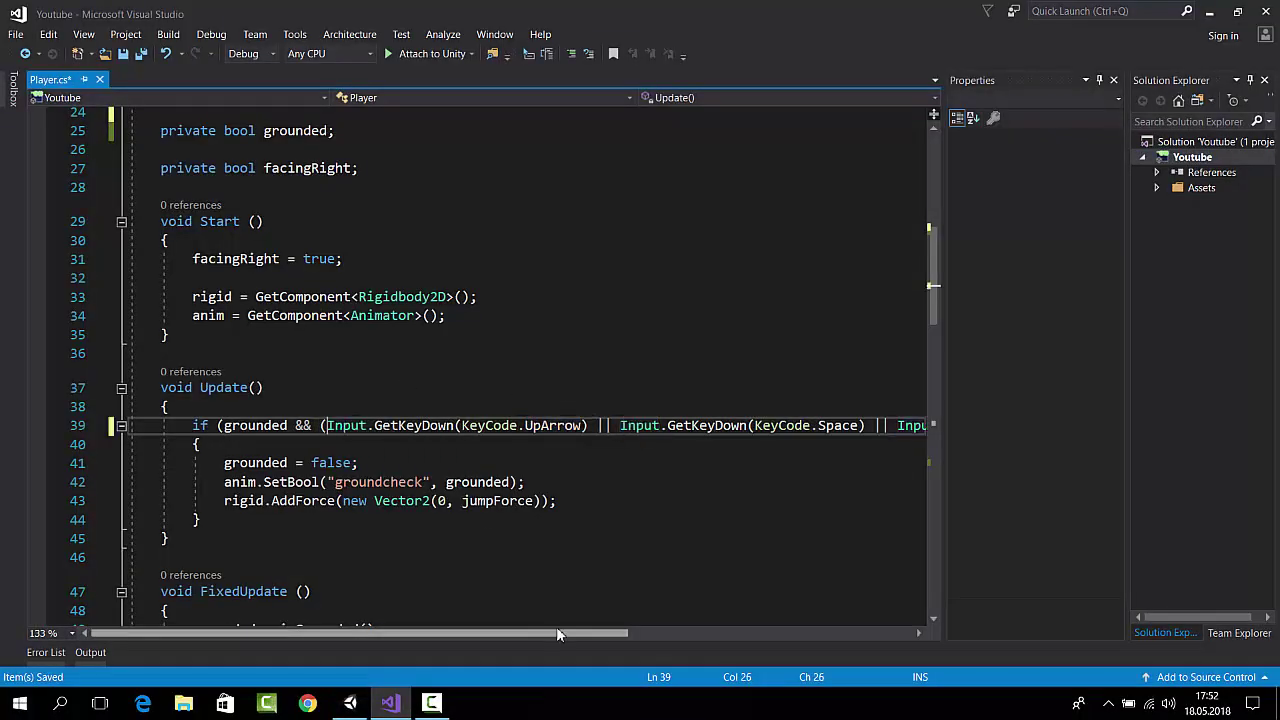
drag(556, 630, 814, 630)
click(725, 425)
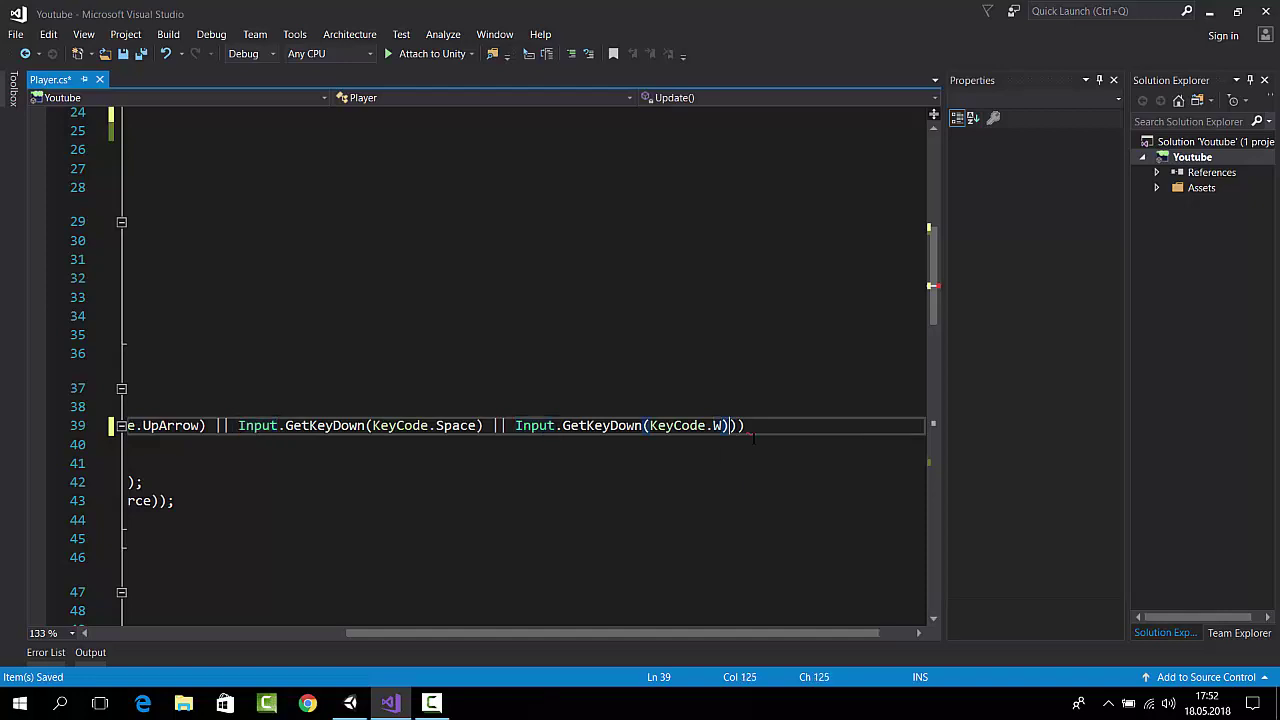
click(349, 704)
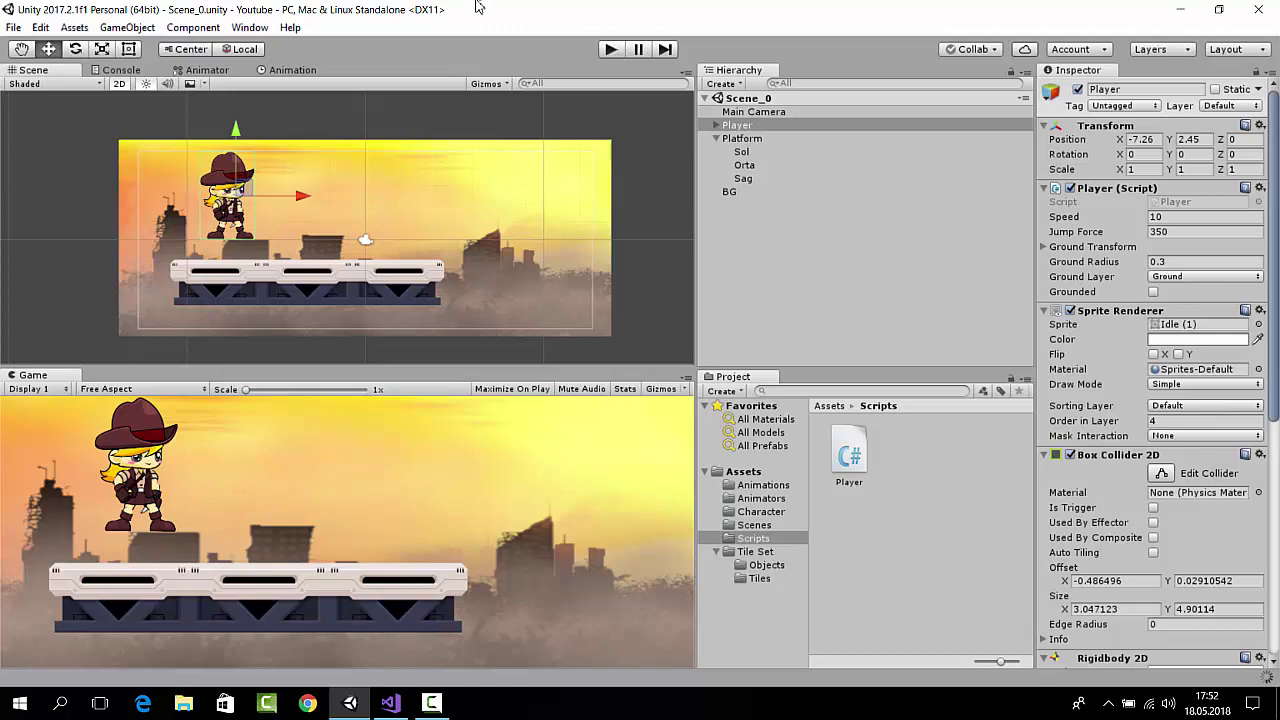
click(606, 52)
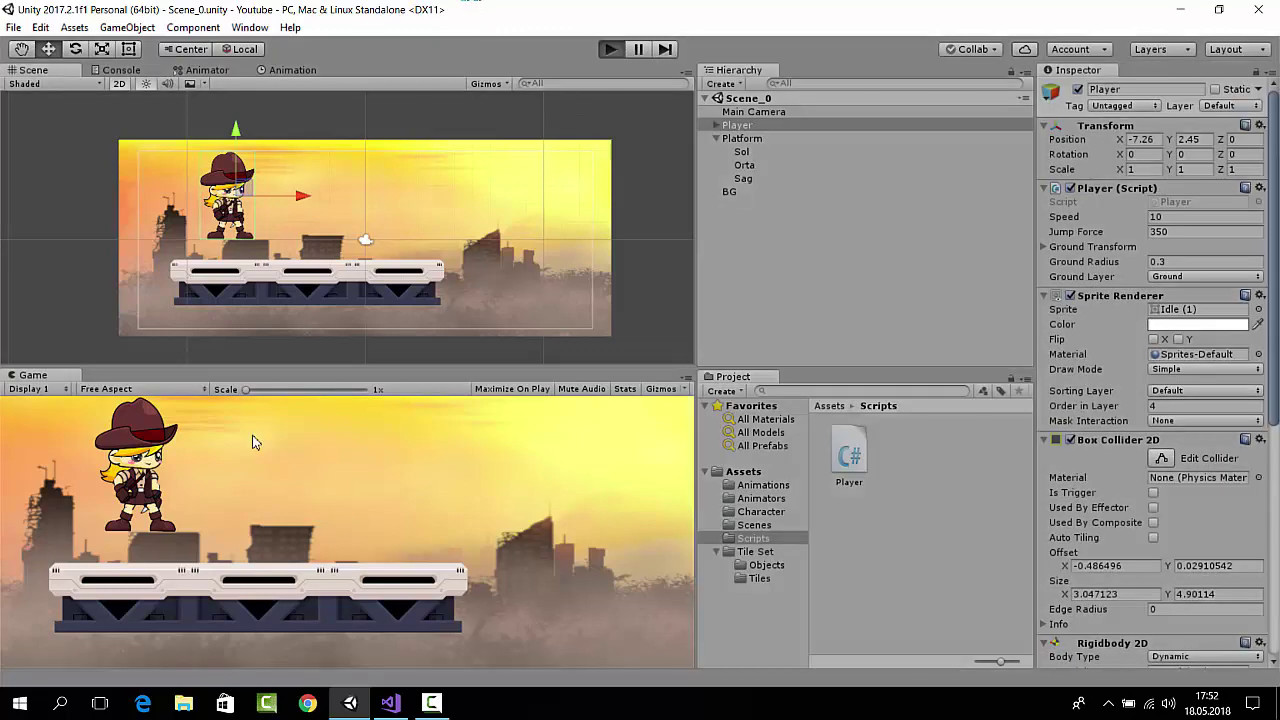
key(space)
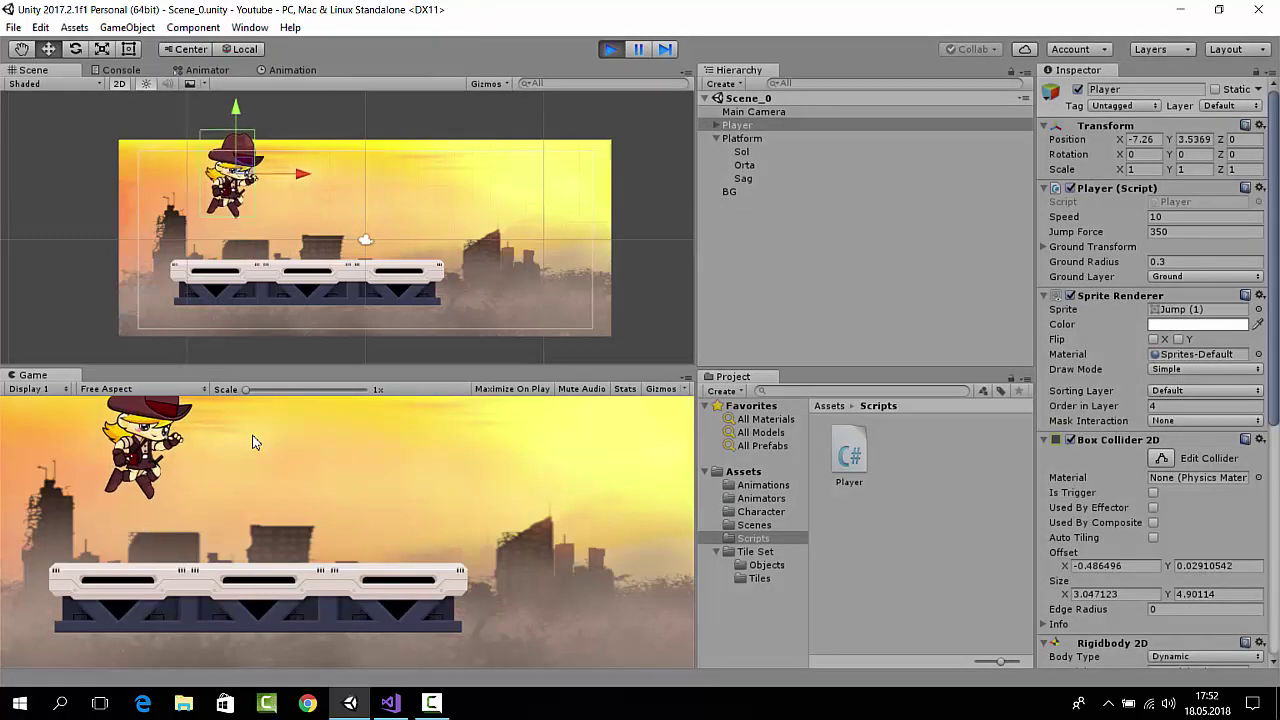
key(Right)
key(space)
key(Left)
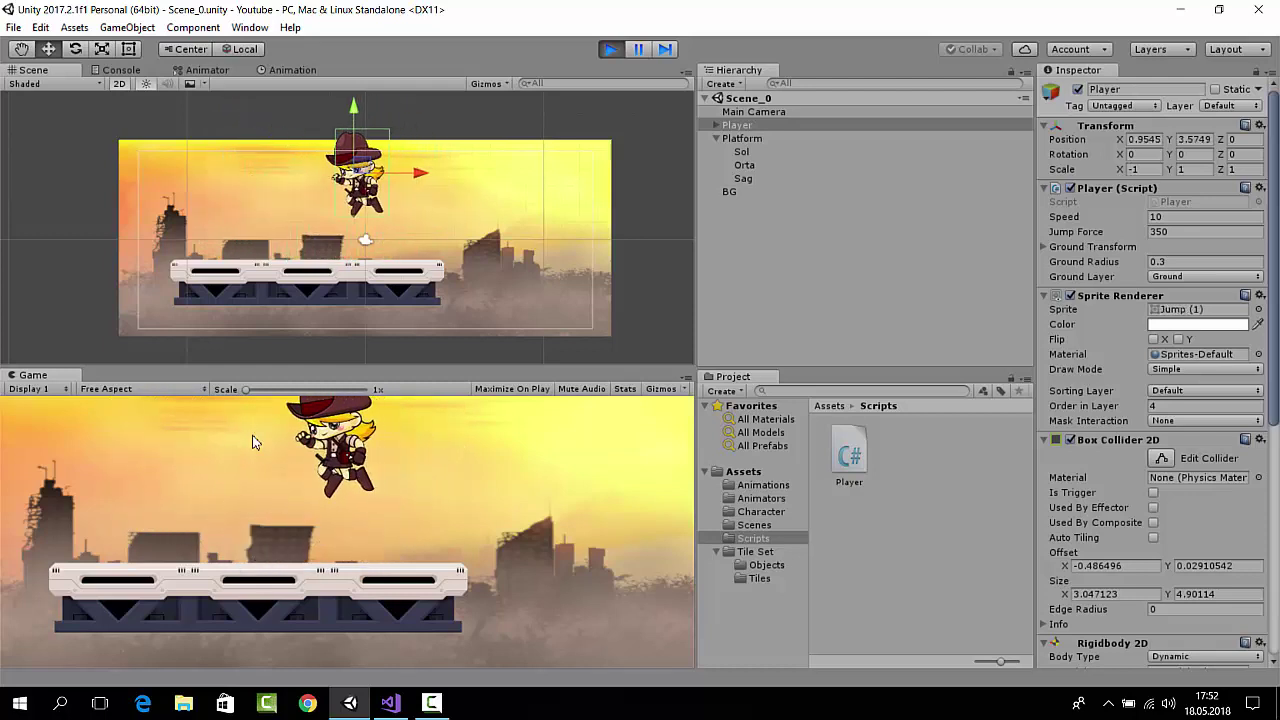
key(Right)
key(space)
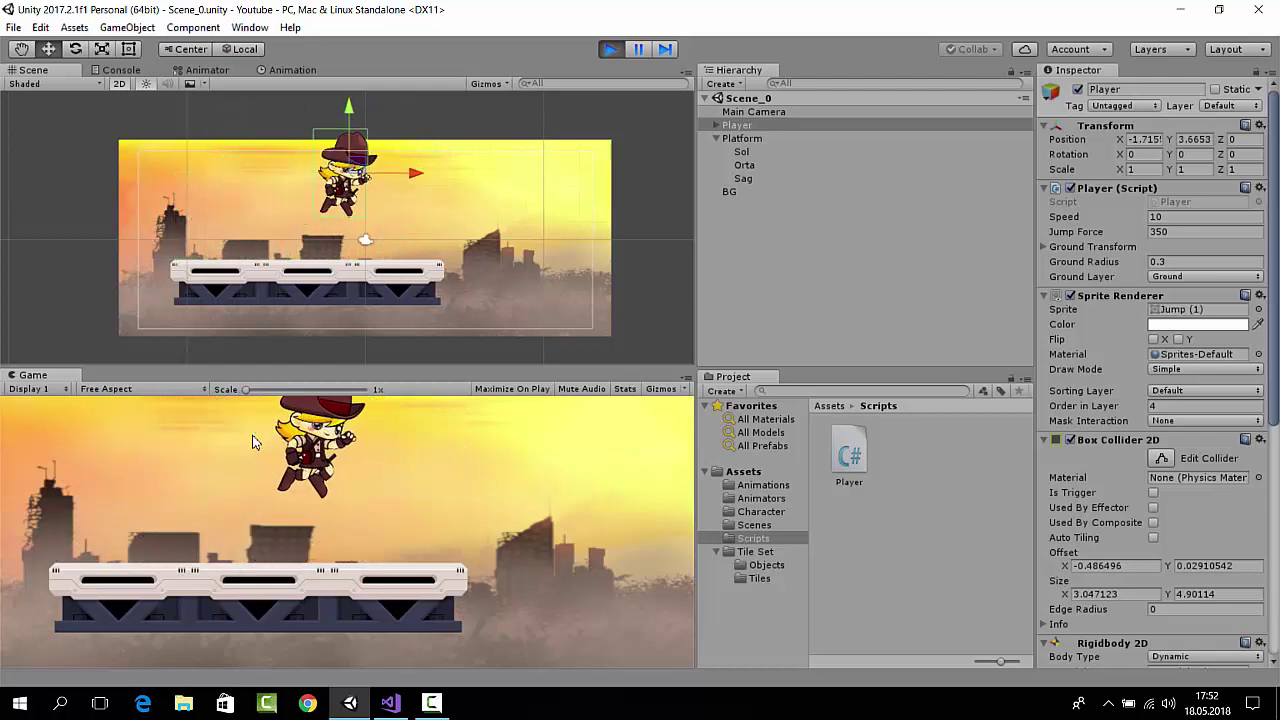
key(Left)
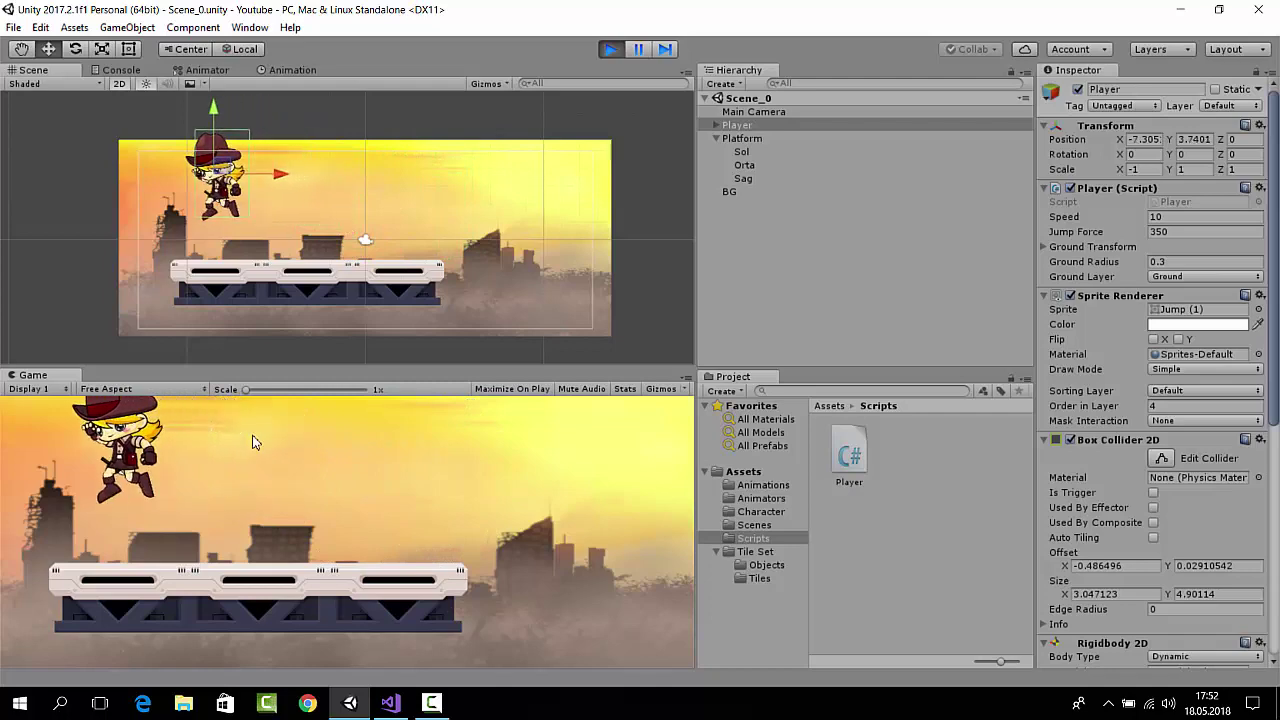
key(Right)
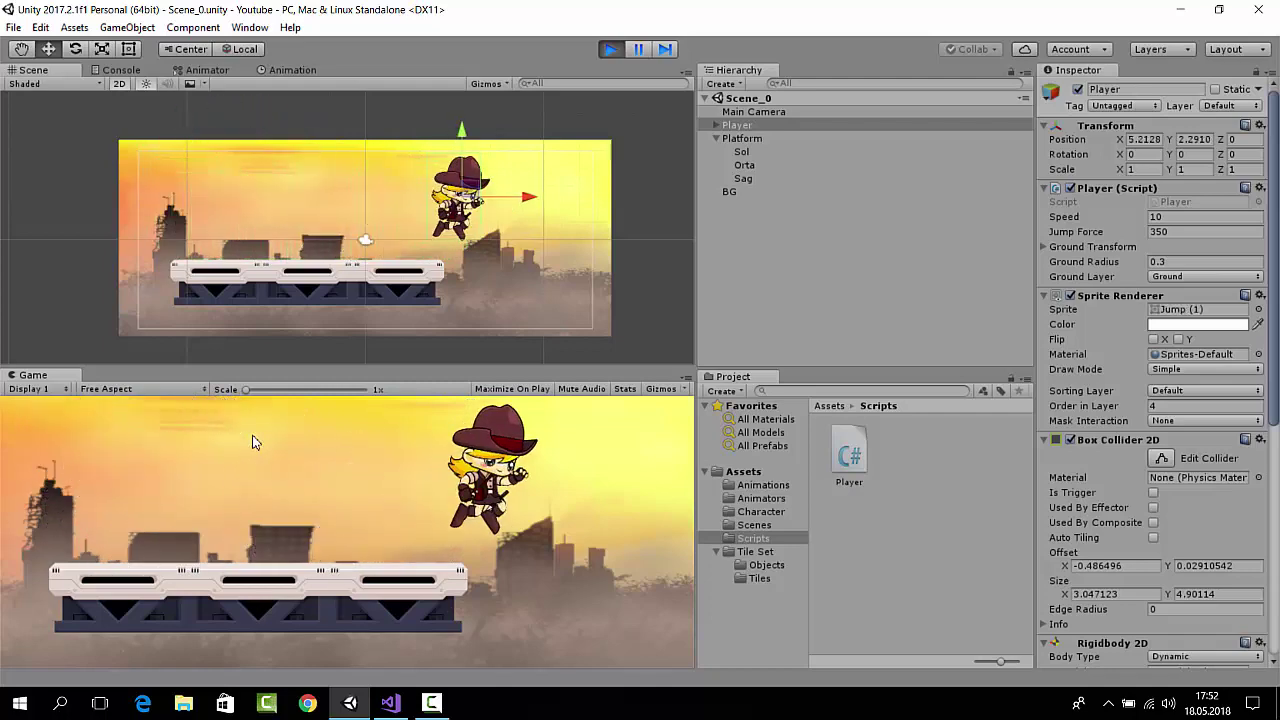
key(space)
key(Left)
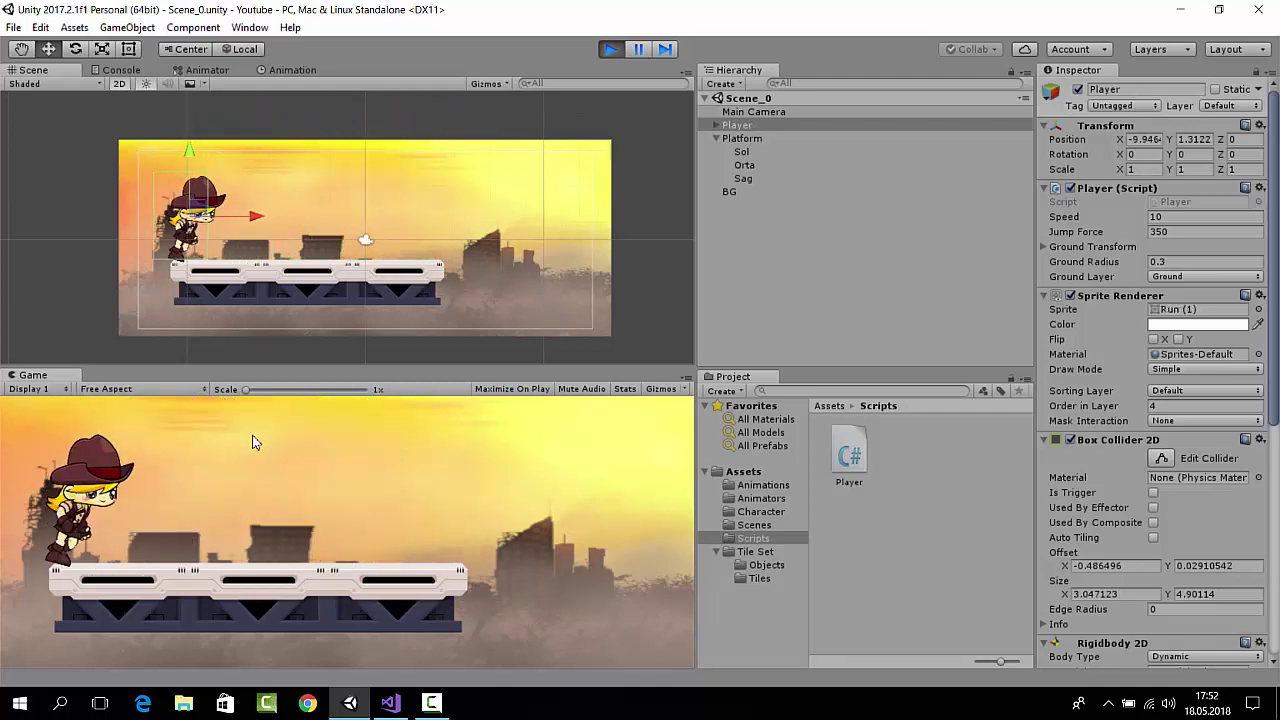
key(Right)
key(space)
key(Left)
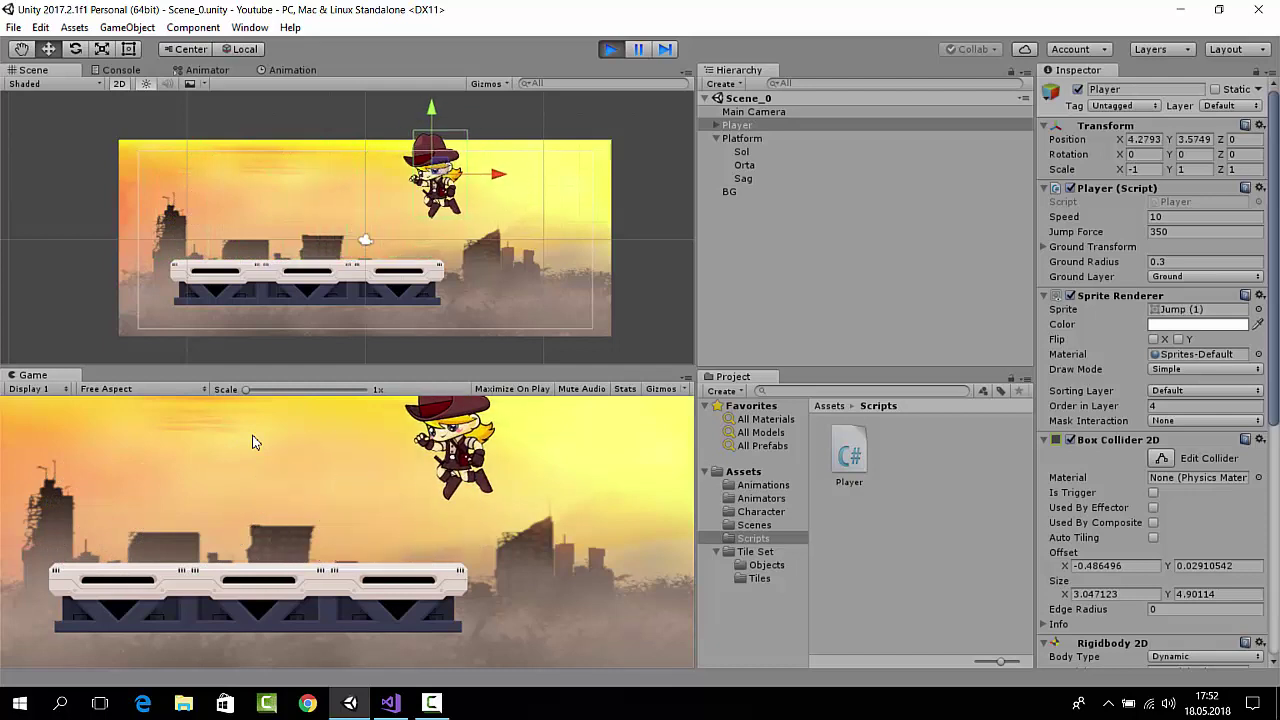
key(Right)
key(space)
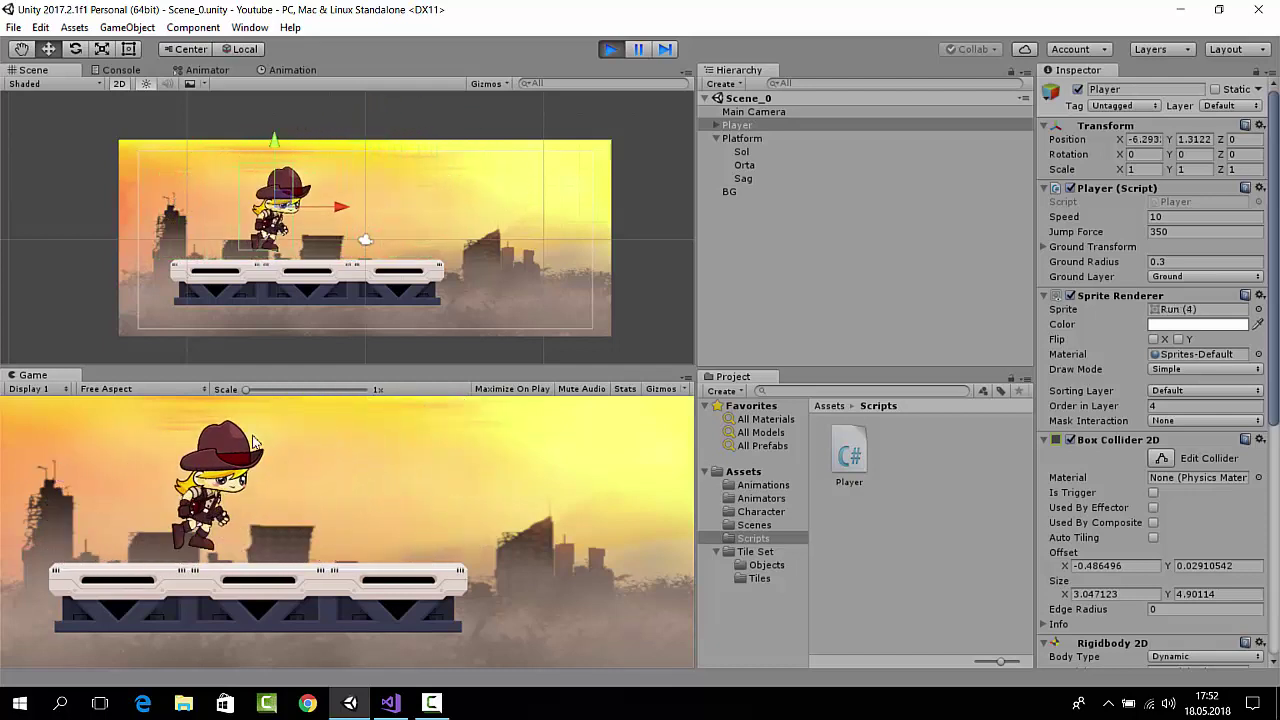
key(Left)
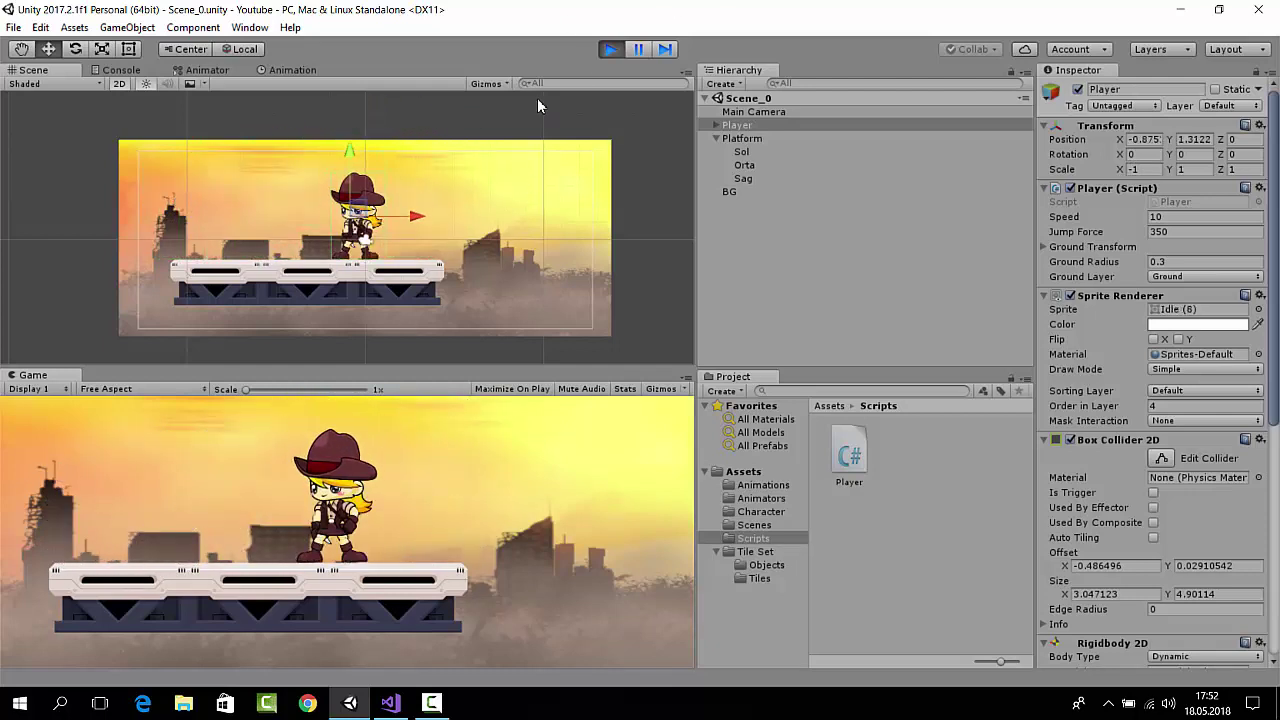
click(611, 52)
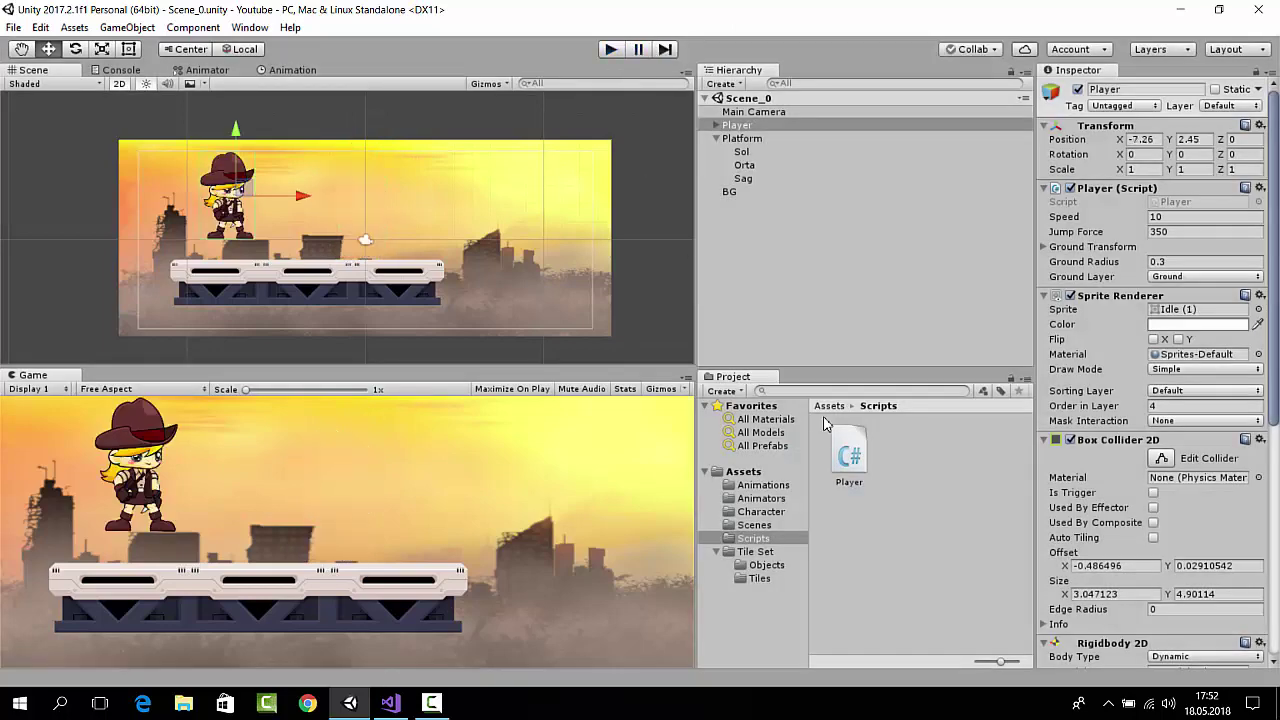
- Browse to the tile set's Tiles folder and drag Tile (15) into the Scene
click(765, 580)
scroll(928, 501, down, 2)
scroll(928, 501, down, 2)
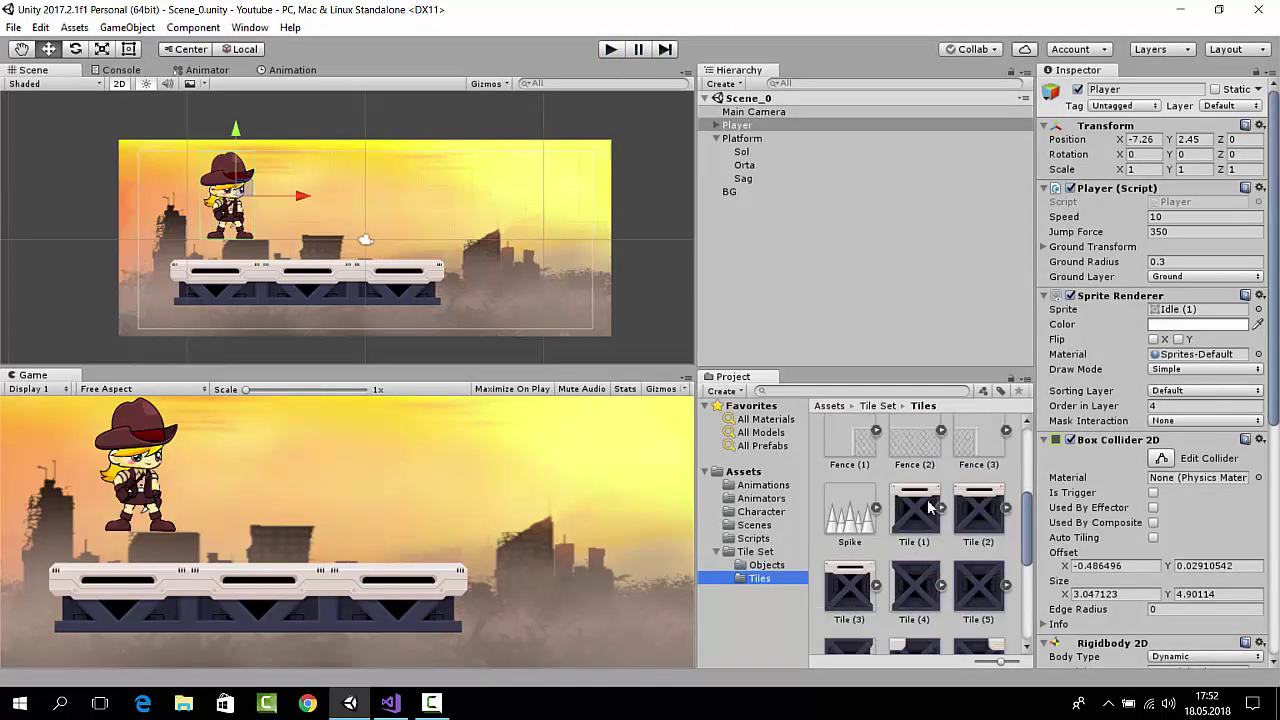
scroll(928, 501, down, 2)
scroll(928, 501, down, 2)
scroll(928, 507, down, 2)
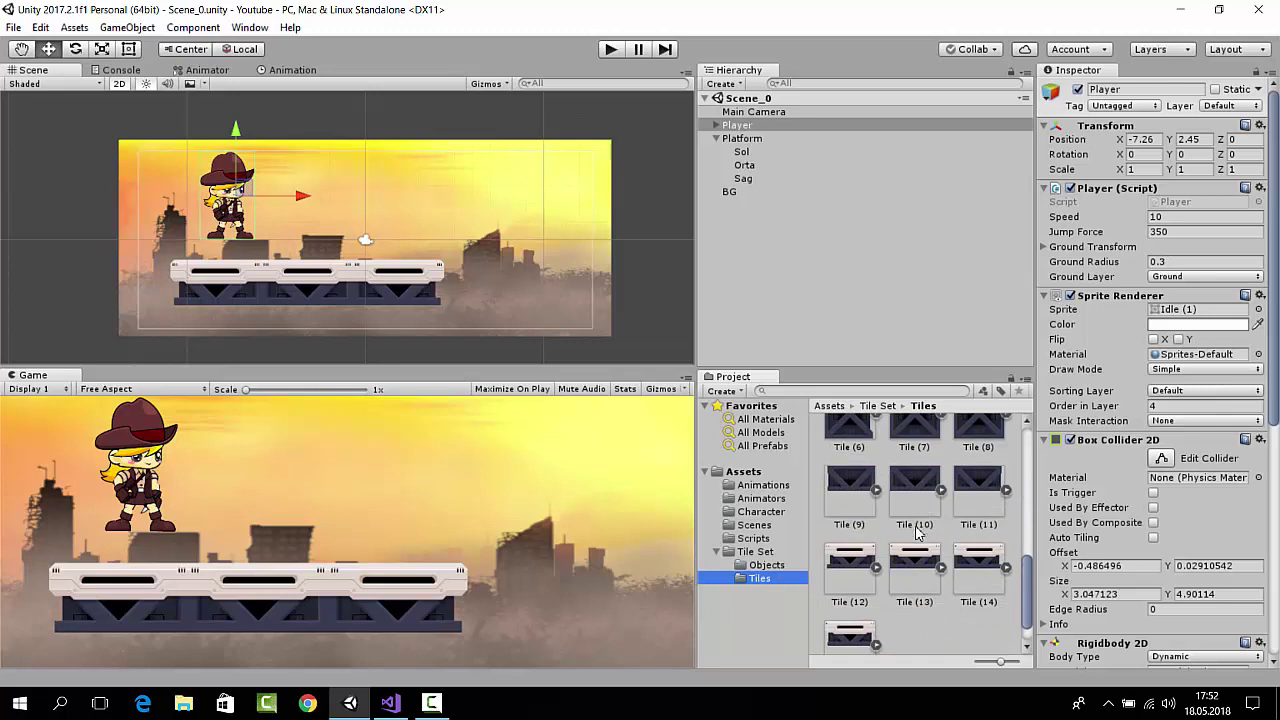
scroll(881, 584, down, 1)
drag(850, 600, 522, 240)
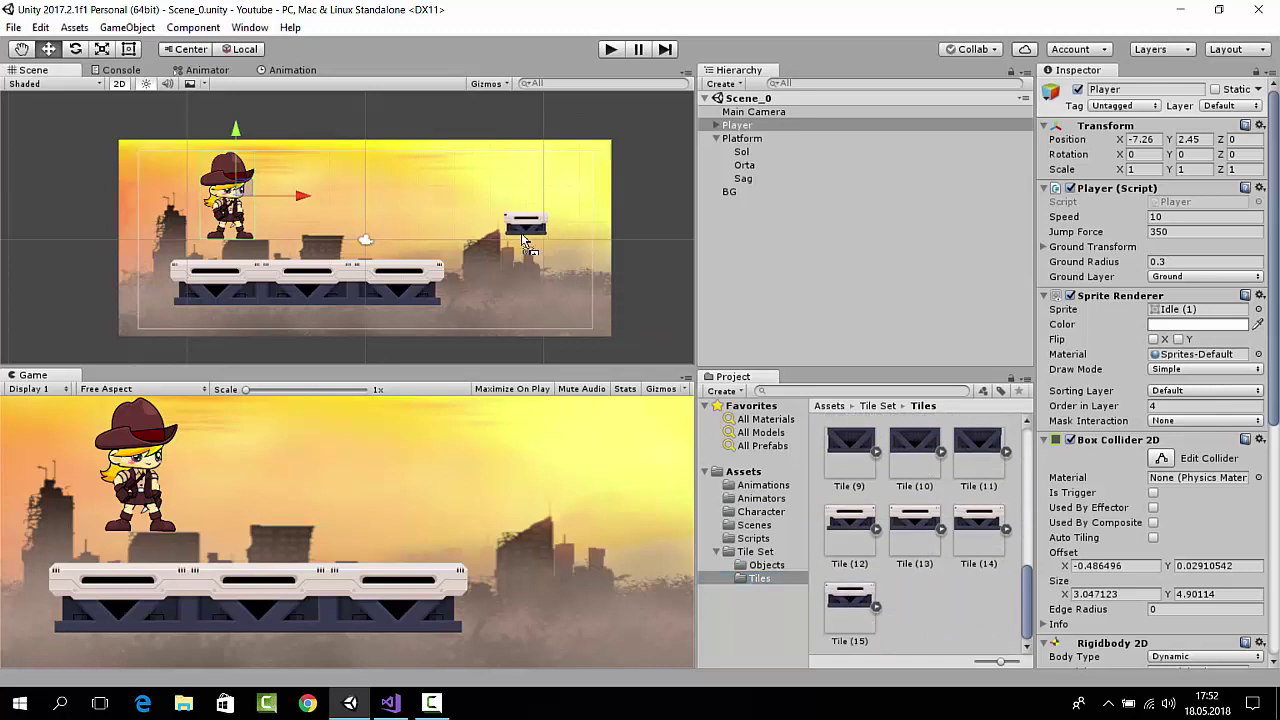
drag(413, 203, 515, 240)
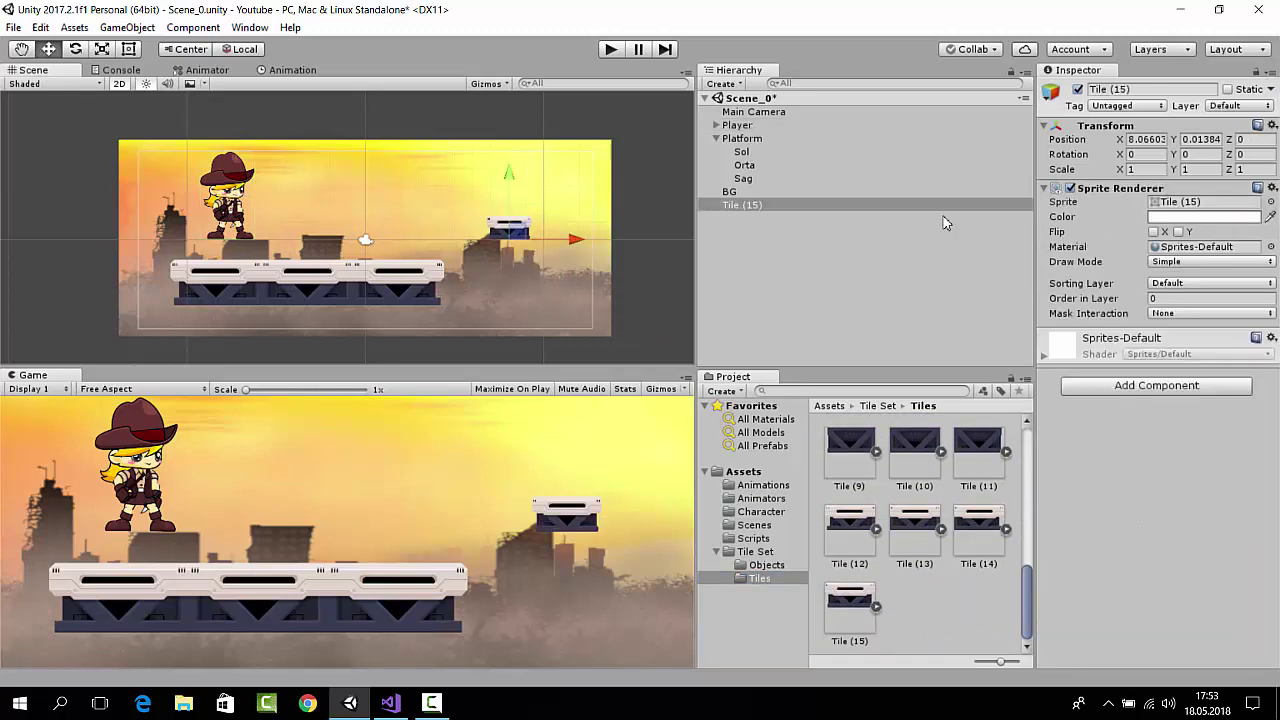
- Set Tile (15)'s Scale X and Y to 2
click(745, 152)
click(745, 205)
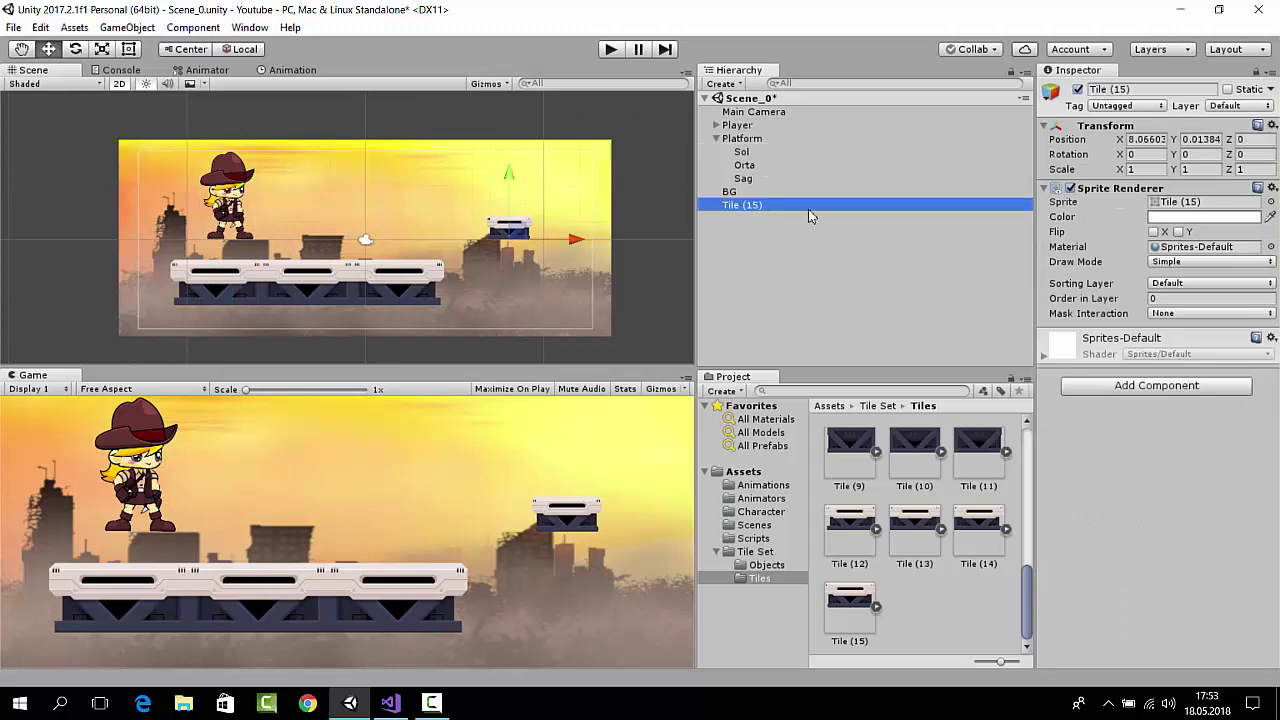
key(Tab)
text(2)
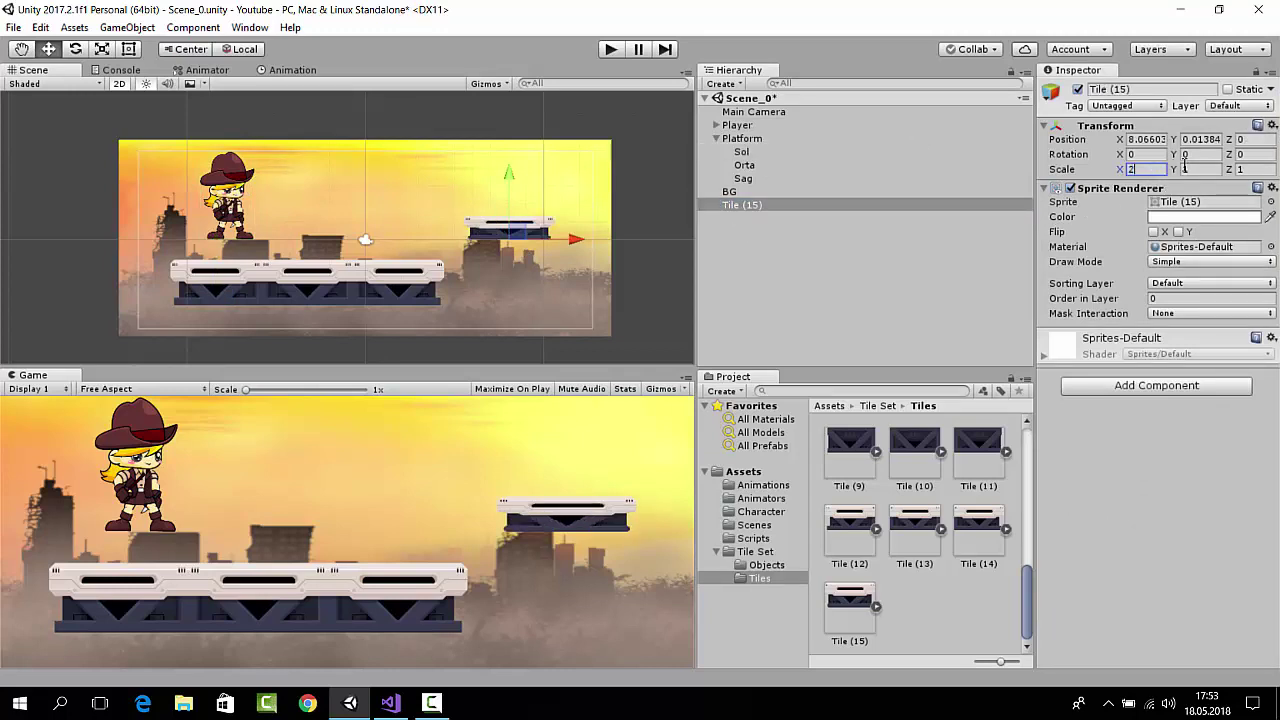
click(1200, 169)
text(2)
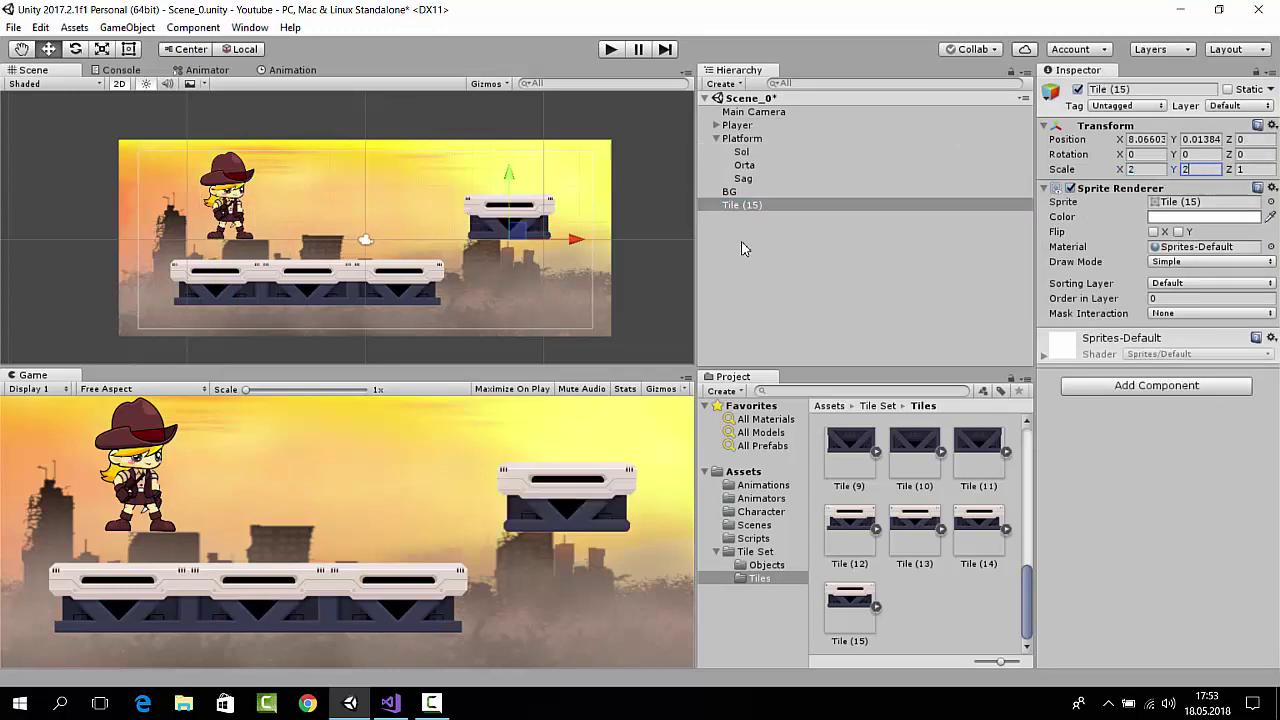
- Move Tile (15) right and down to about X 11.82, Y -1.25
middle_drag(585, 243, 493, 231)
drag(493, 231, 566, 238)
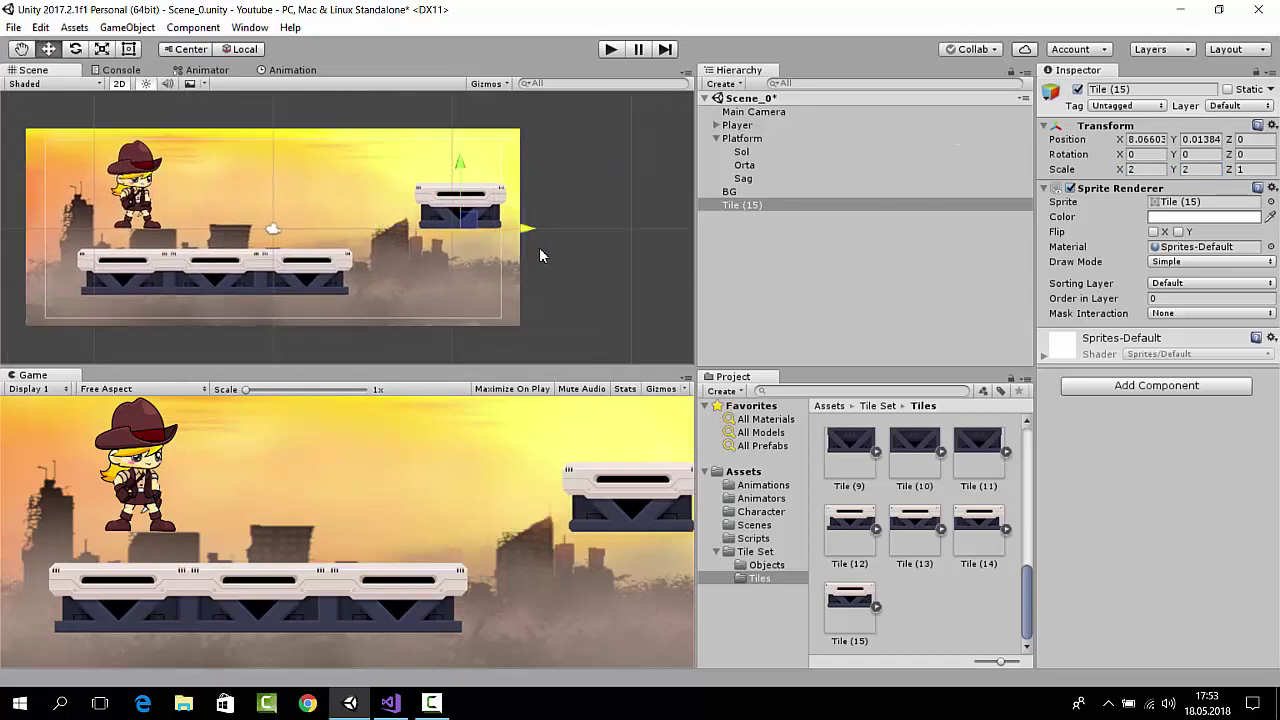
drag(493, 167, 510, 190)
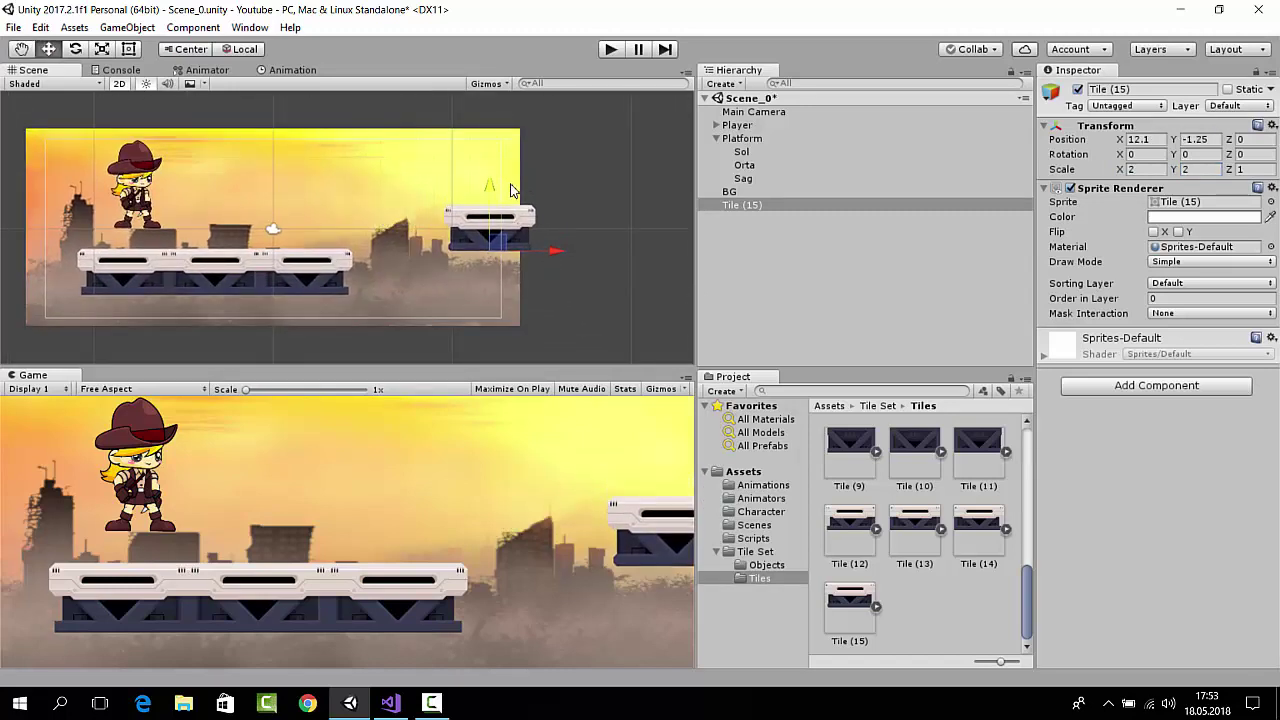
drag(573, 254, 567, 254)
middle_drag(574, 255, 490, 245)
- Duplicate Tile (15) with Ctrl+D and drag the copy, Tile (16), to the right
click(771, 208)
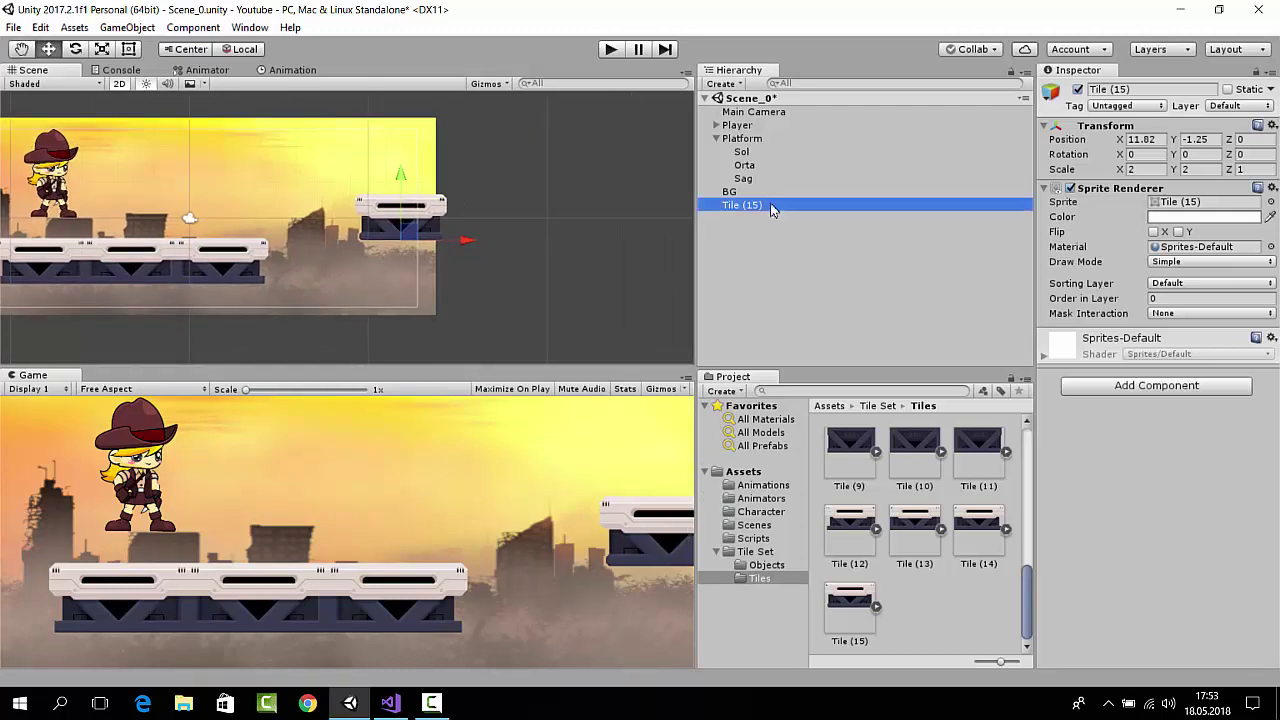
key(ctrl+d)
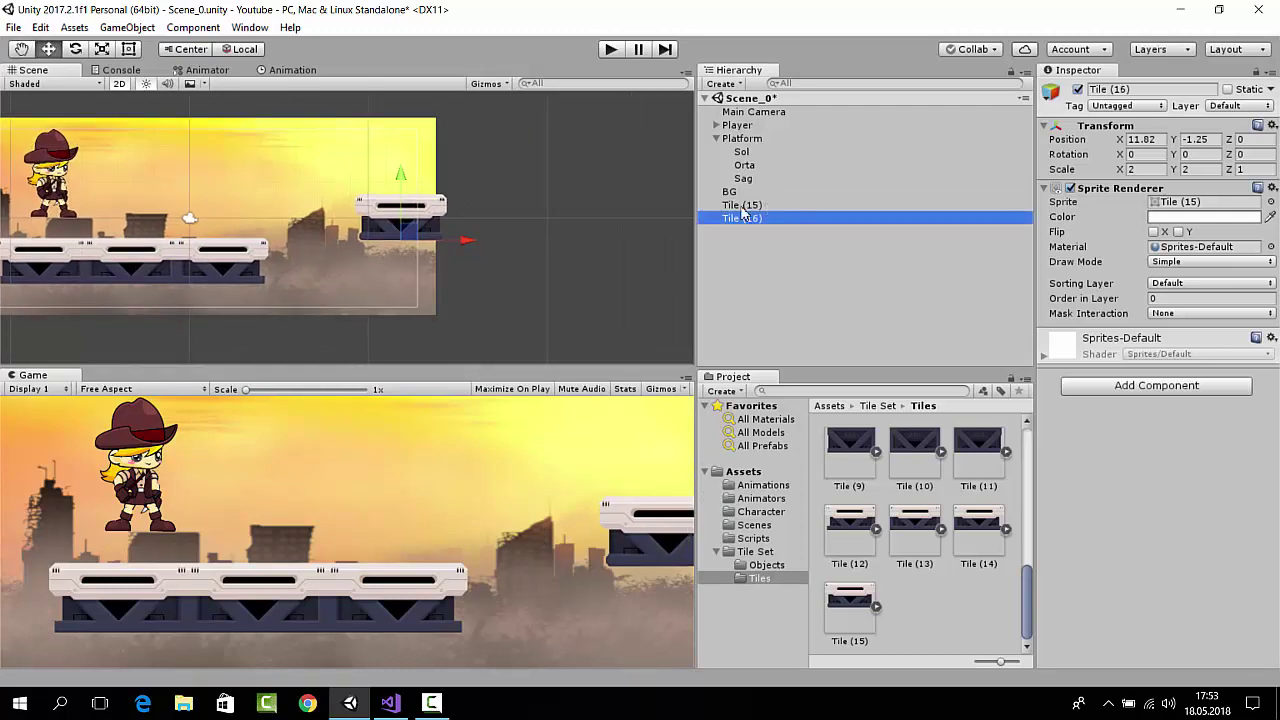
mouse_move(455, 236)
mouse_down()
mouse_move(547, 221)
mouse_move(548, 250)
mouse_up()
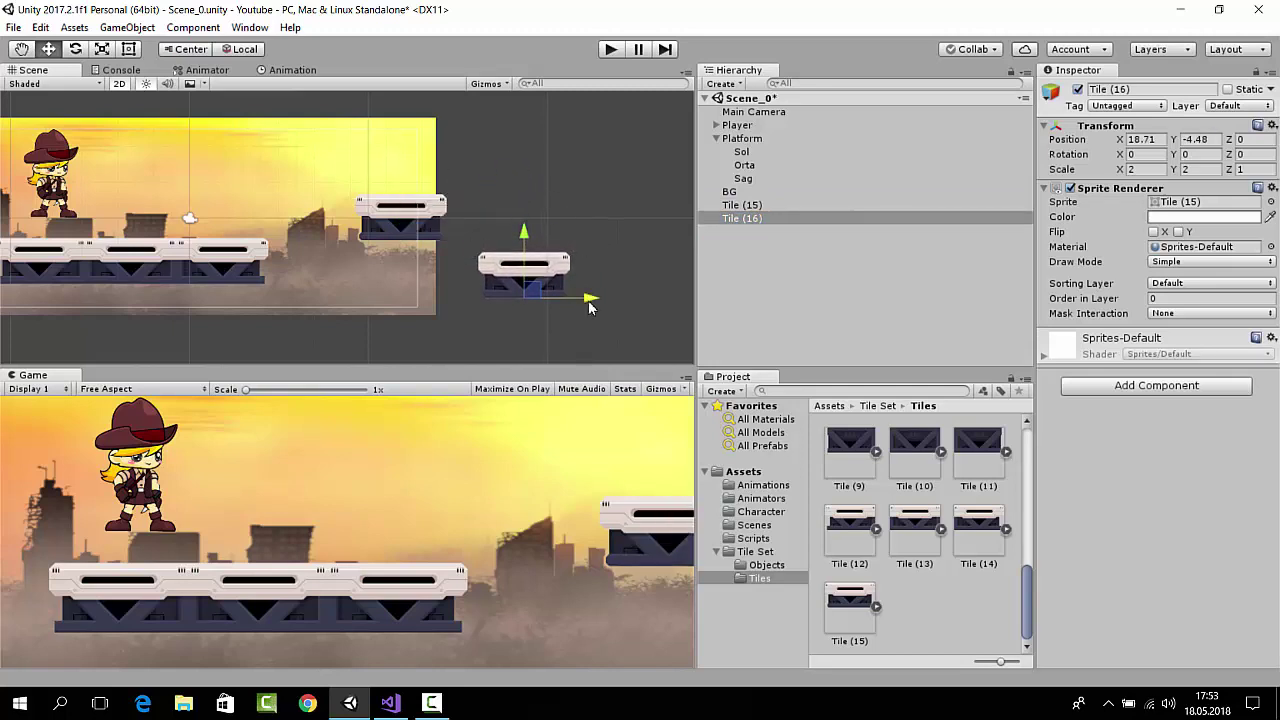
drag(588, 301, 640, 298)
drag(457, 191, 469, 147)
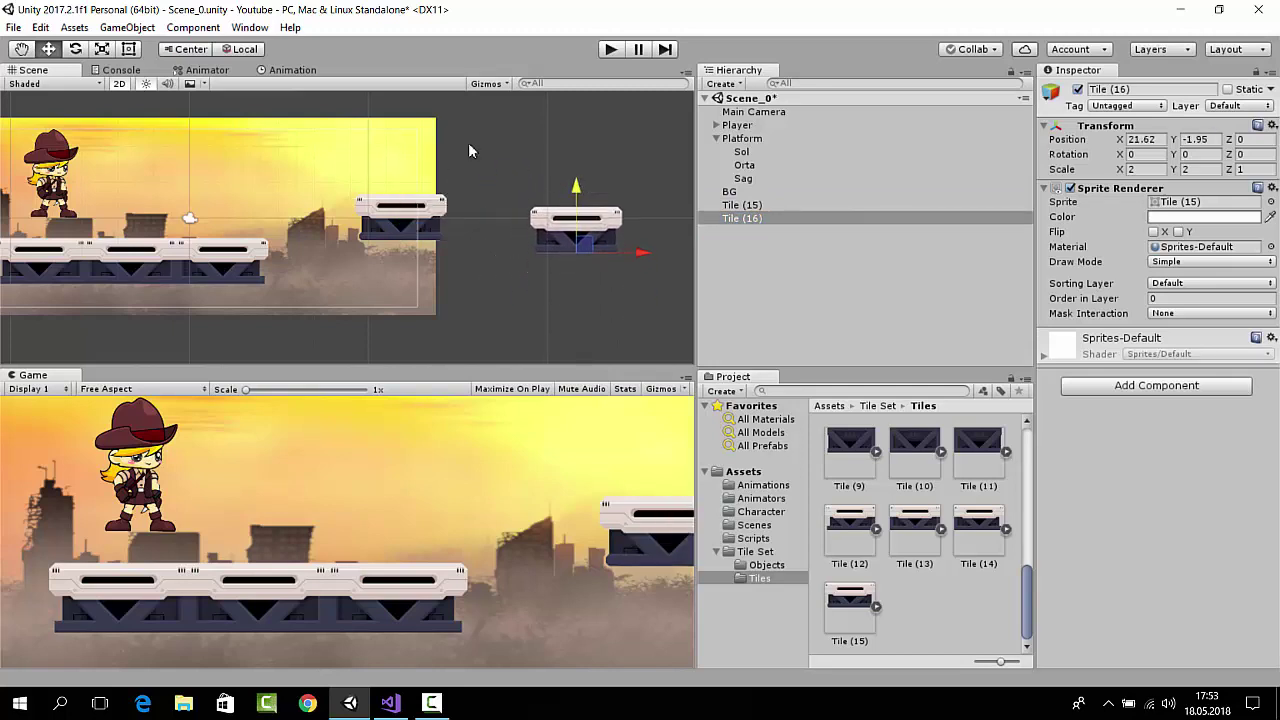
middle_drag(469, 150, 312, 152)
- Fine-tune Tile (16)'s position to about X 26.73, Y -1.34
drag(418, 226, 418, 214)
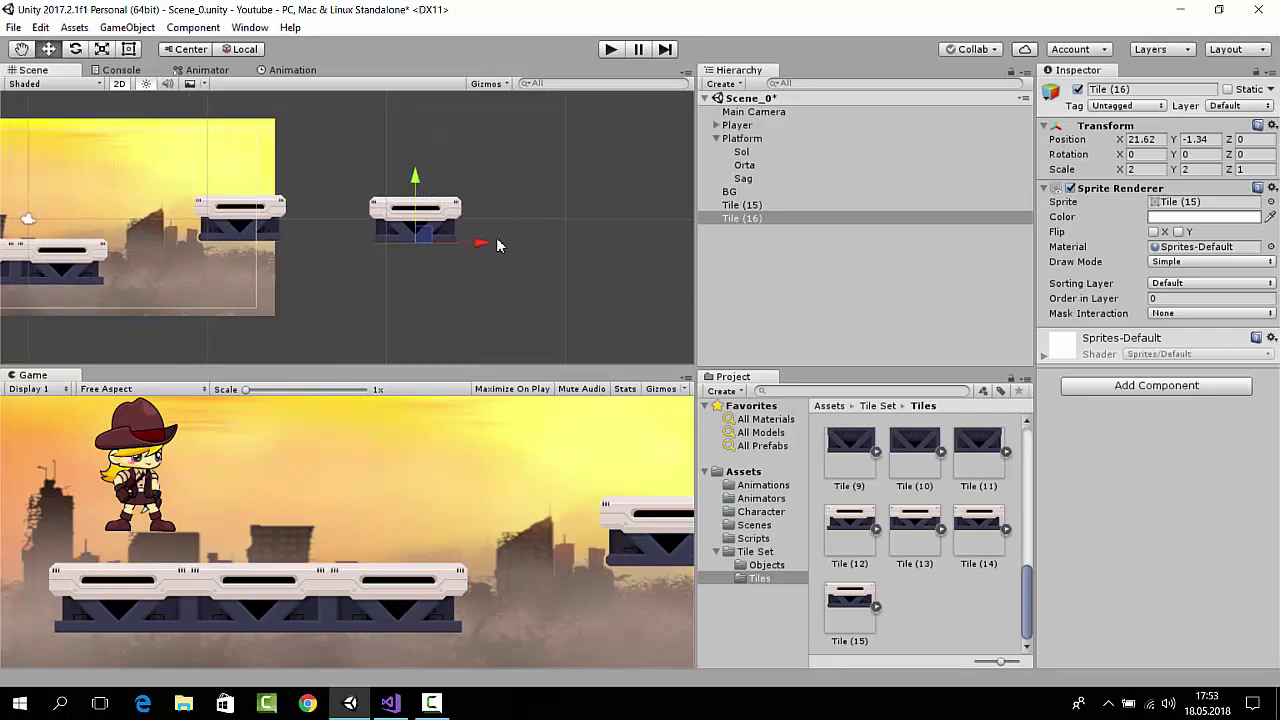
drag(496, 245, 548, 250)
scroll(458, 260, down, 2)
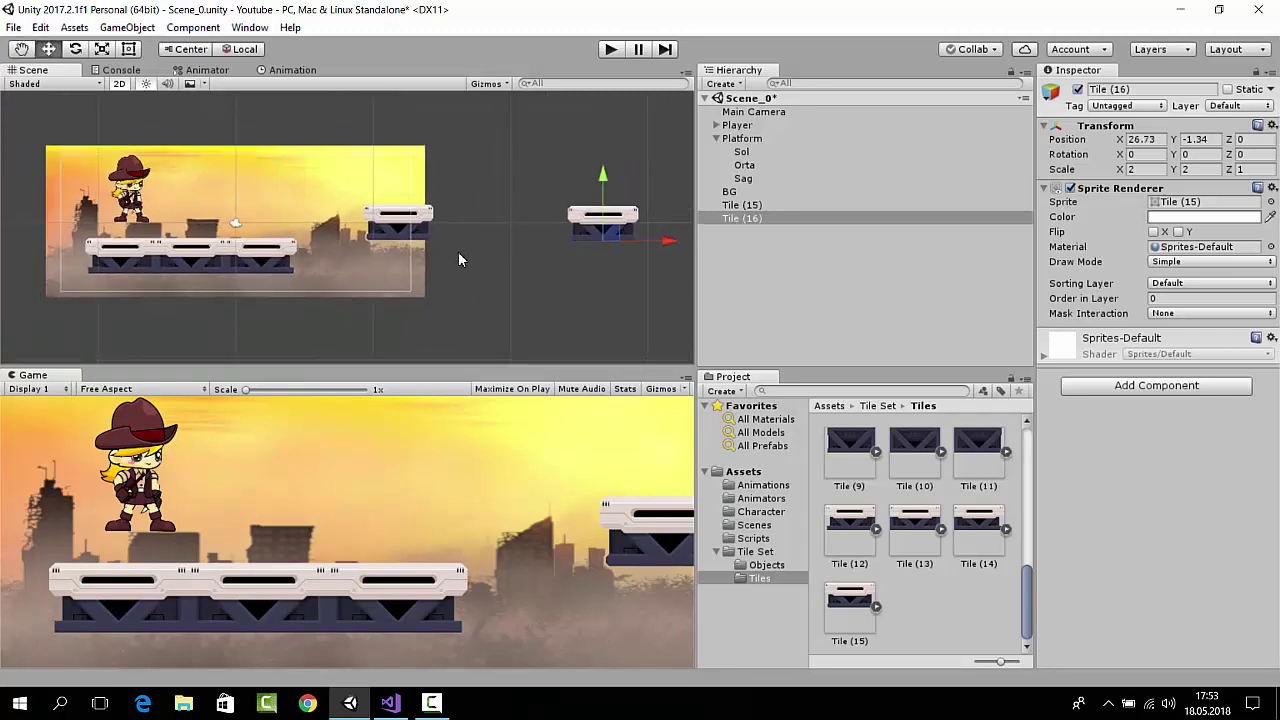
scroll(458, 260, down, 1)
middle_drag(458, 260, 447, 286)
key(ctrl+z)
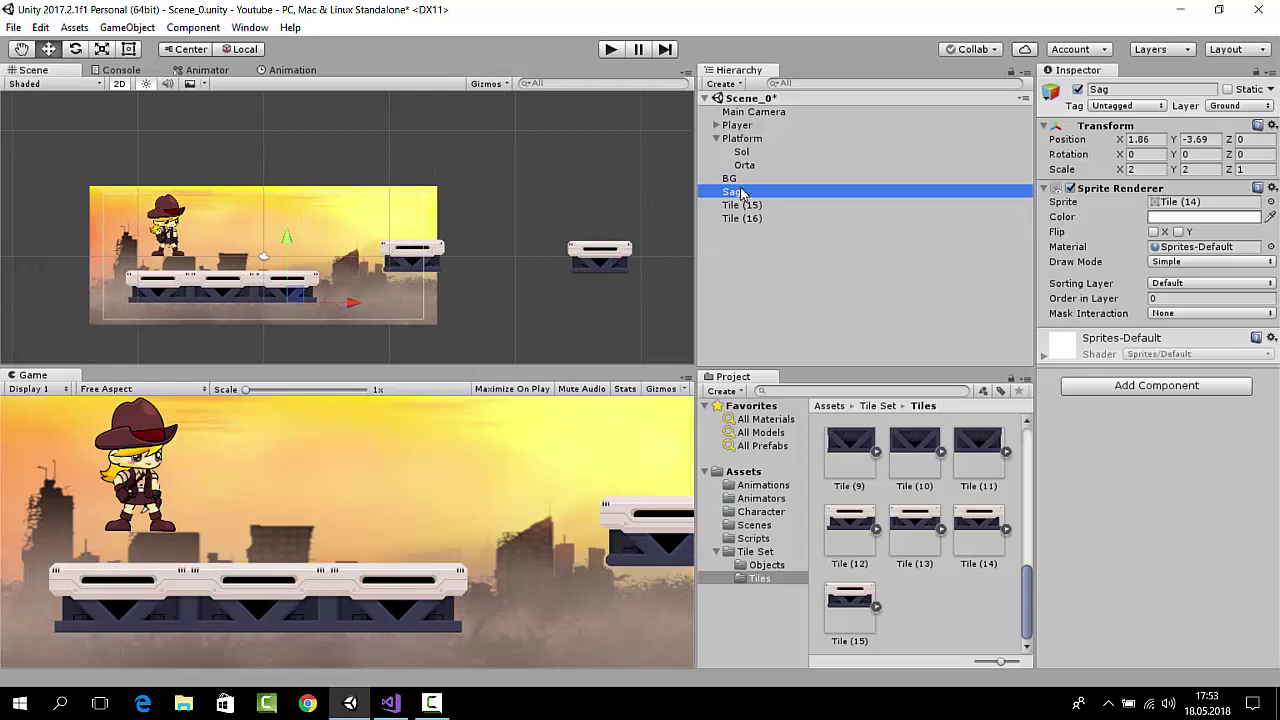
- Undo the accidental move of Sag out of Platform and collapse the Platform group
click(740, 193)
key(ctrl+z)
key(ctrl+z)
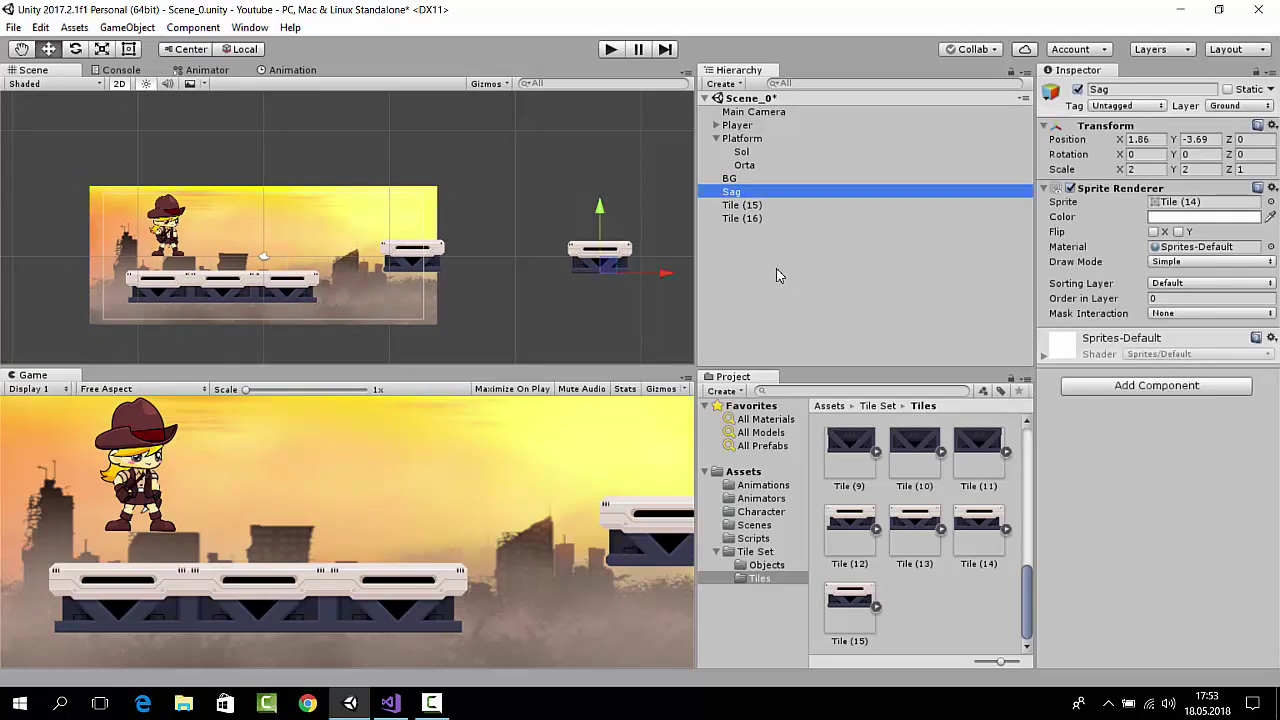
key(ctrl+z)
click(717, 139)
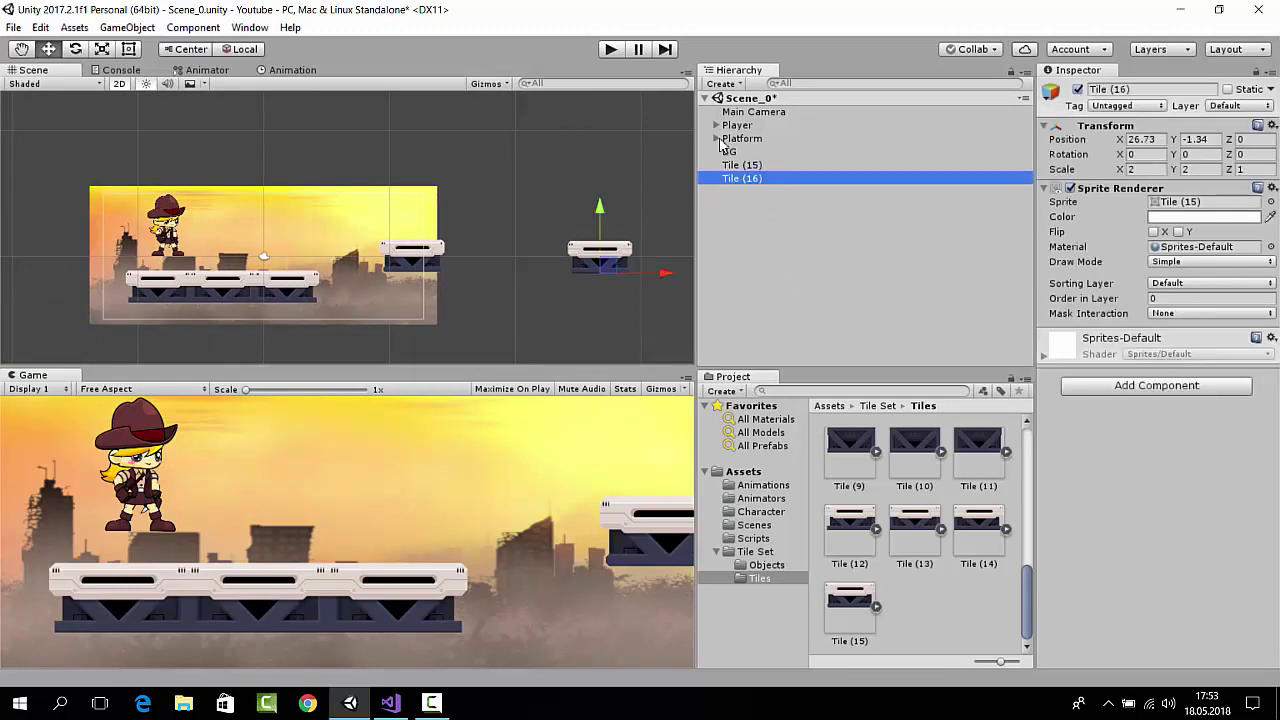
- Rename Tile (15) and Tile (16) both to SmallPlatform
click(750, 168)
click(750, 168)
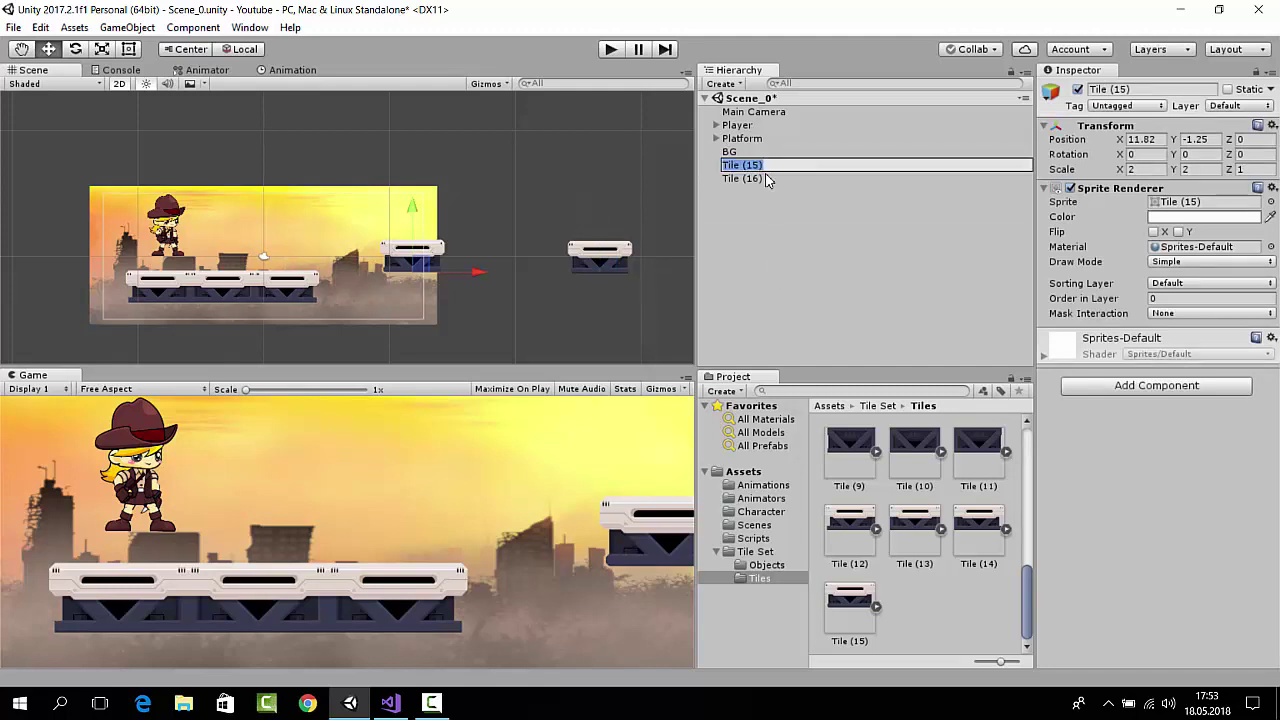
text(SmallPlatform)
key(ctrl+a)
key(ctrl+c)
click(766, 179)
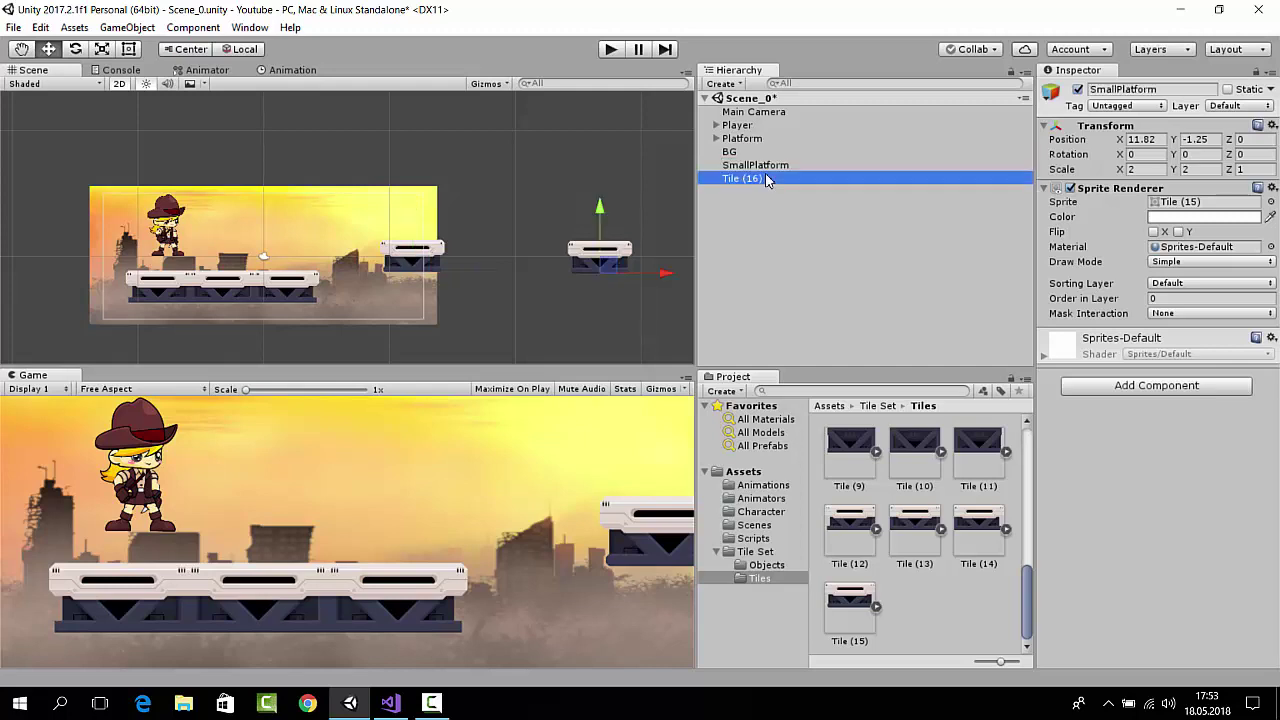
click(766, 179)
key(ctrl+v)
key(Return)
click(897, 273)
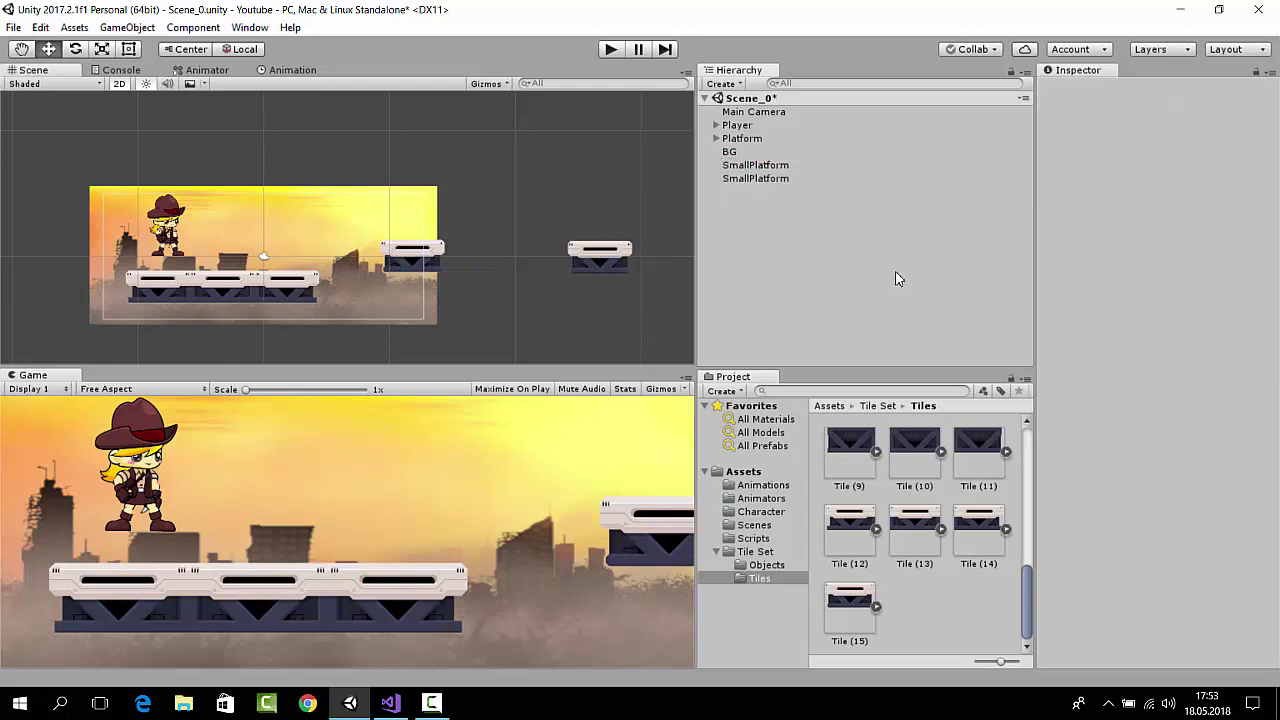
- Create a new empty game object named World in the Hierarchy
click(730, 84)
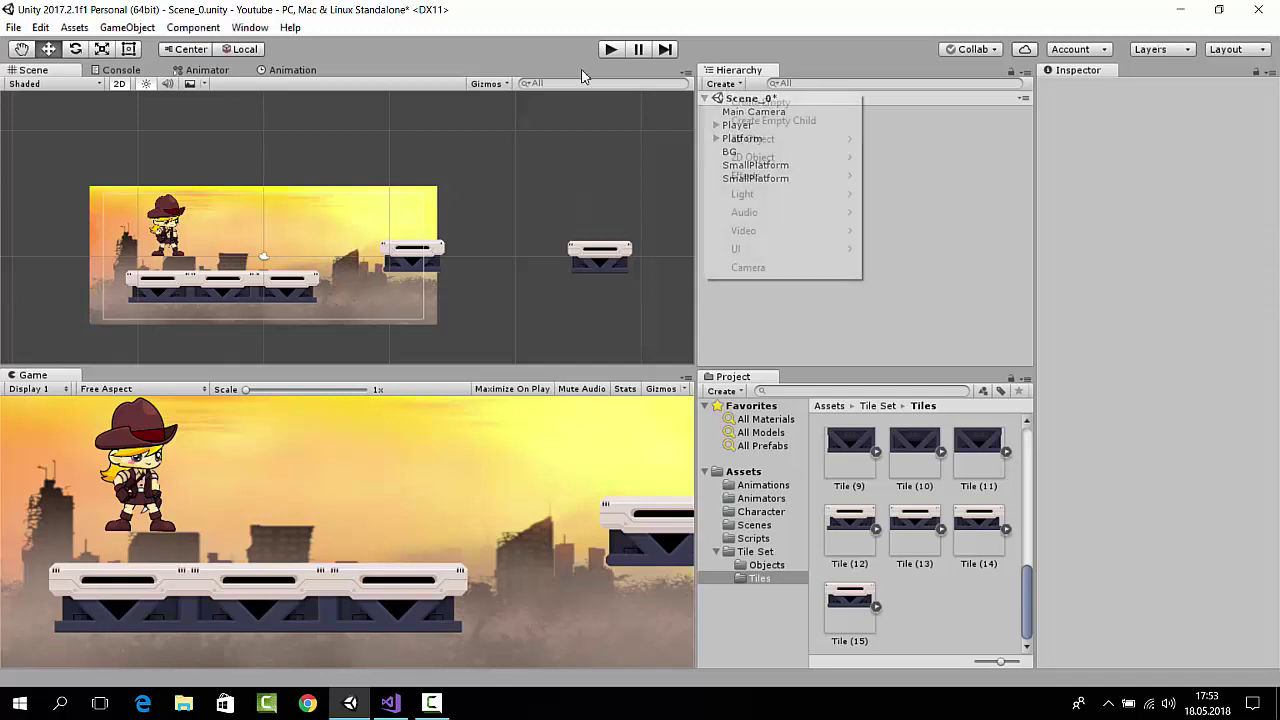
click(800, 103)
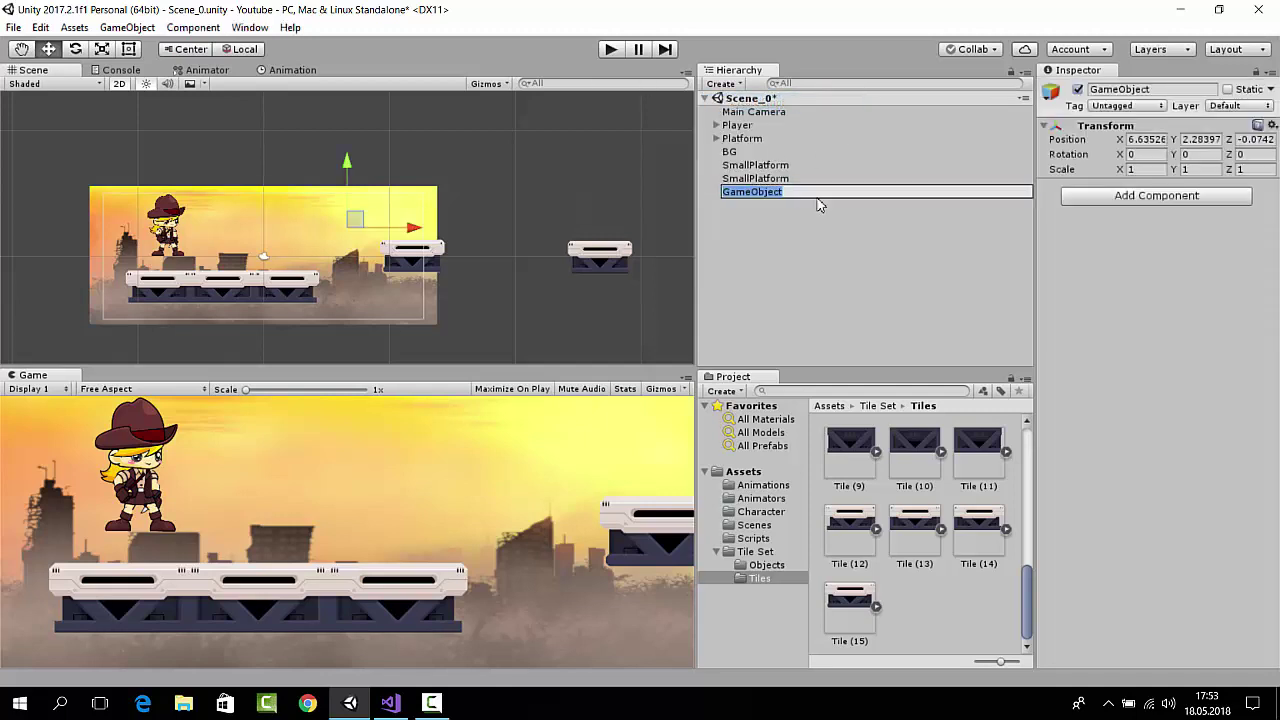
text(Wo)
text(rld)
key(Return)
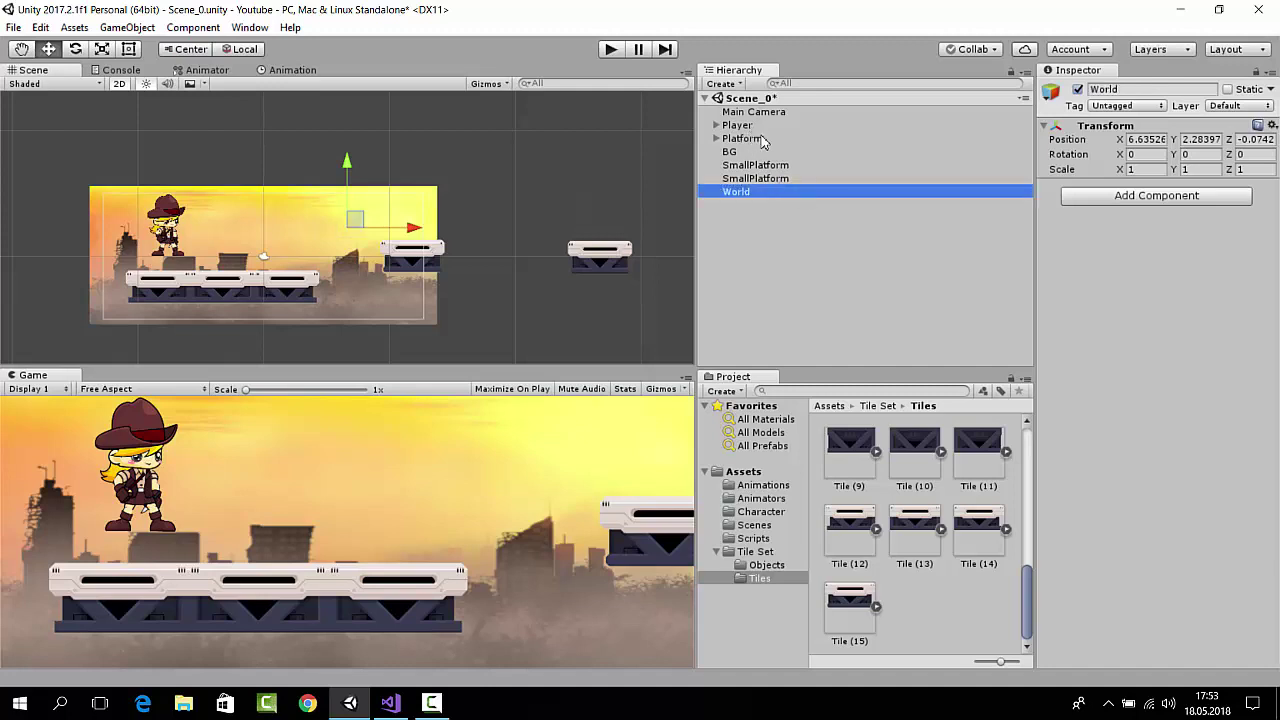
- Parent Platform and both SmallPlatforms under World and move World above Player
click(760, 139)
ctrl+click(802, 165)
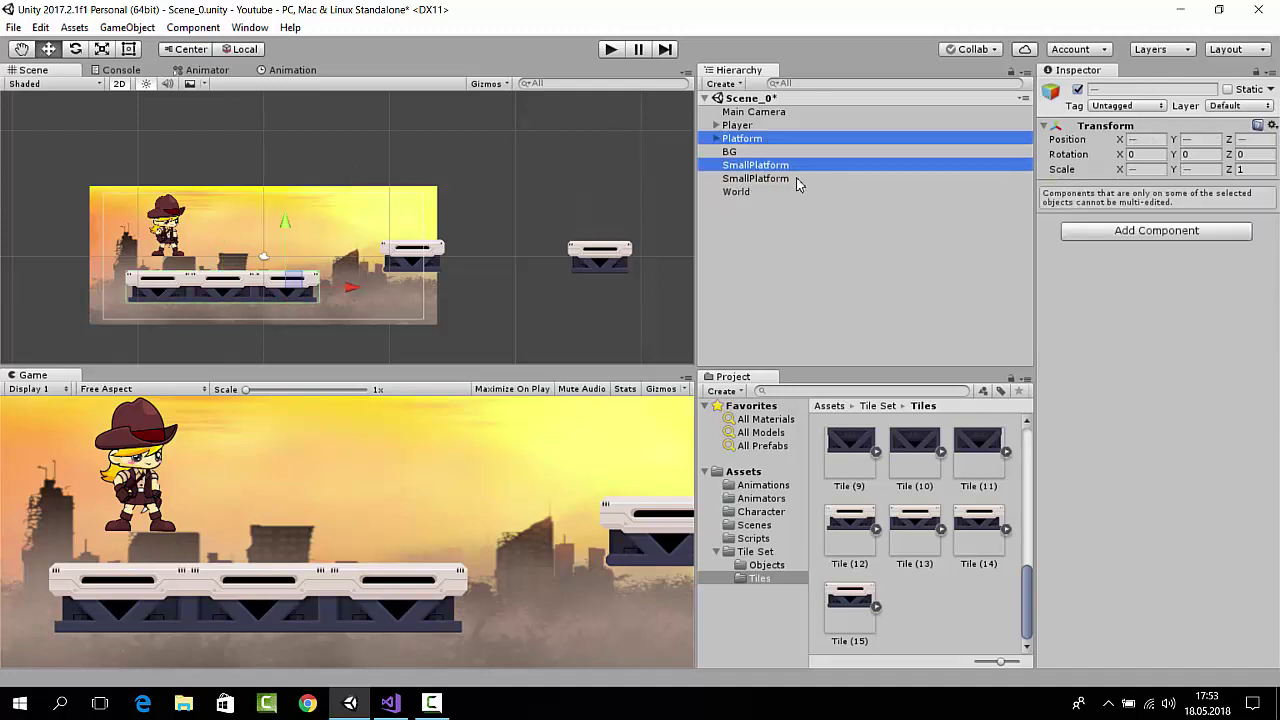
ctrl+click(796, 177)
mouse_move(752, 140)
mouse_down()
mouse_move(740, 191)
mouse_move(740, 119)
mouse_up()
click(716, 152)
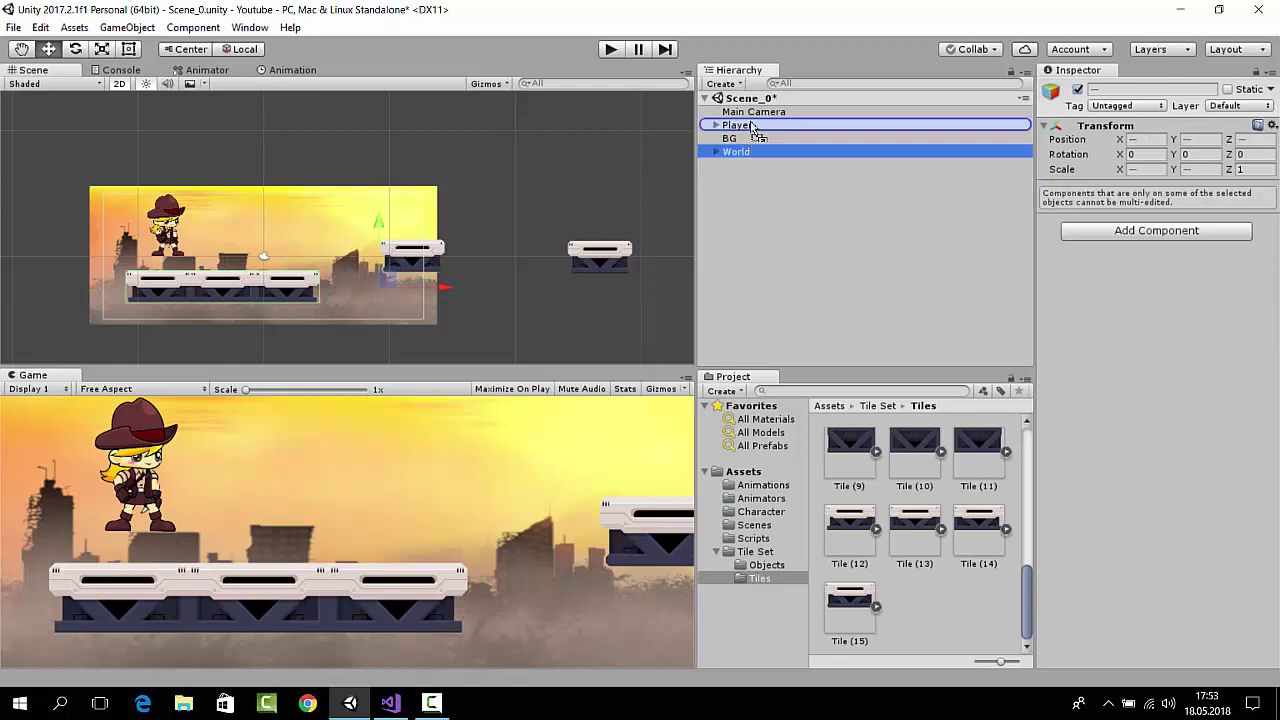
click(797, 245)
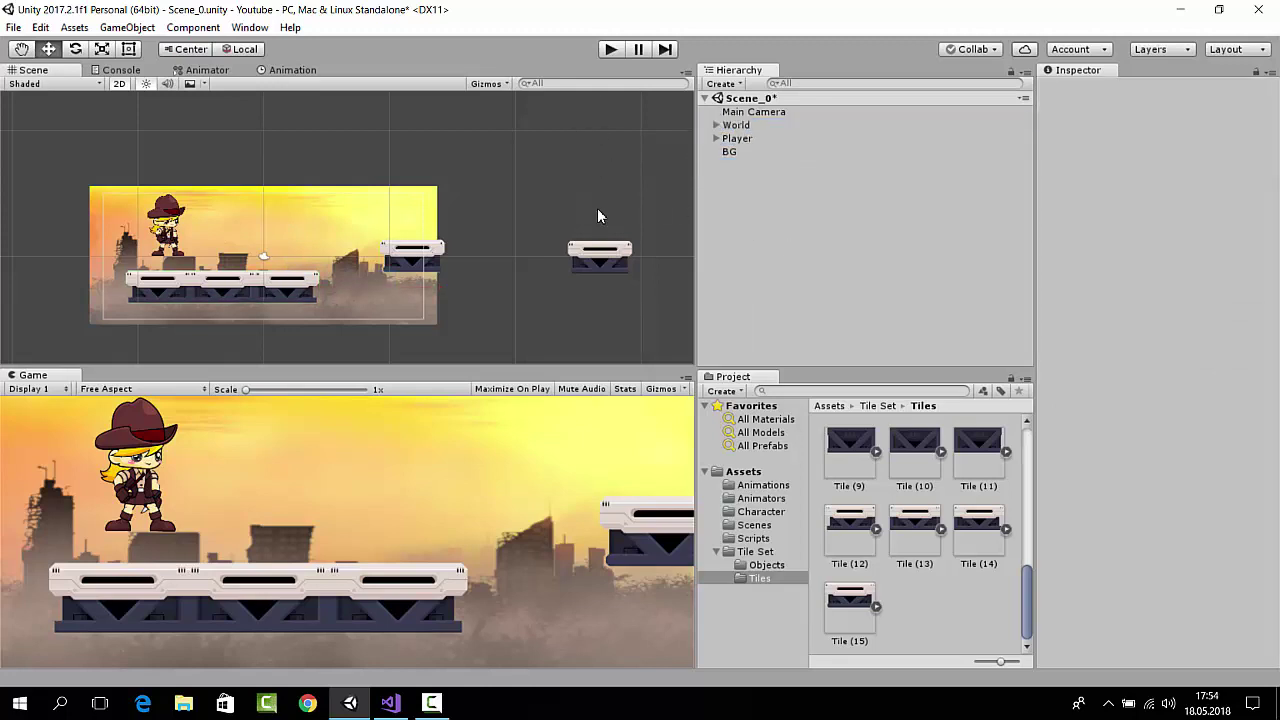
click(743, 155)
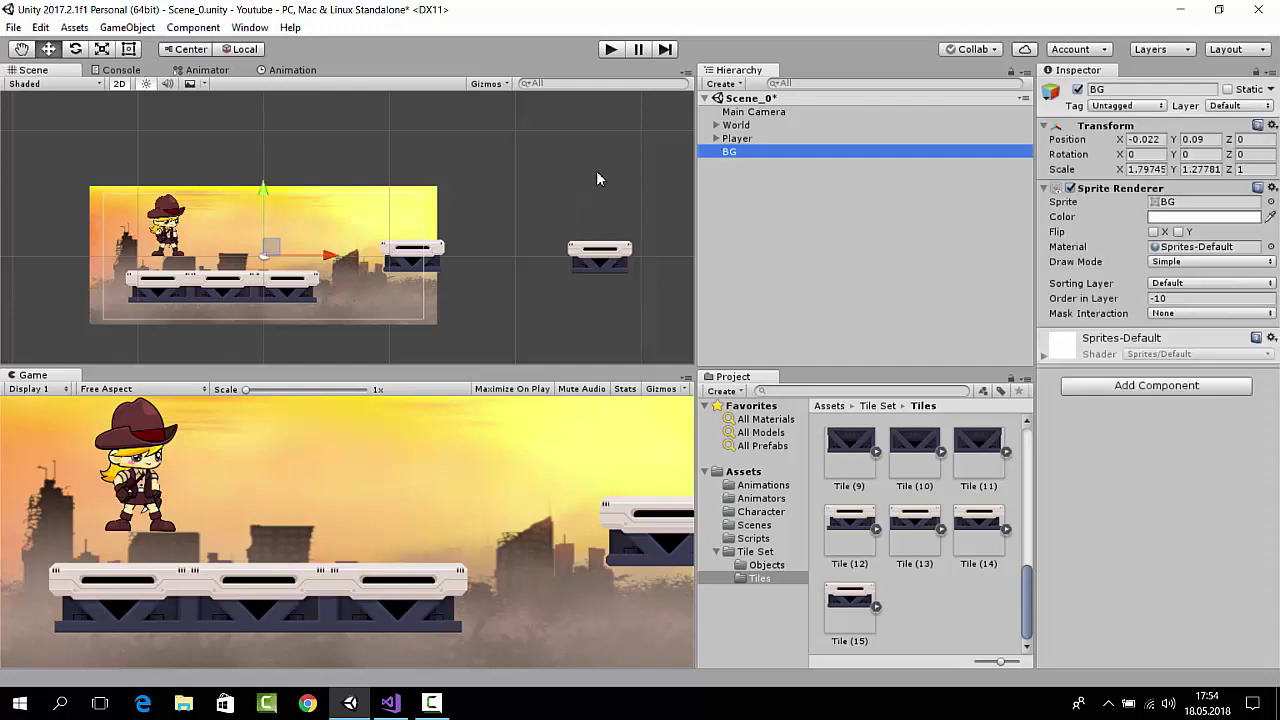
- Stretch BG with the Rect tool to about 2.87 × 1.62 at X 8.24, Y 0.02
click(128, 52)
mouse_move(438, 192)
mouse_down()
mouse_move(658, 184)
mouse_move(647, 188)
mouse_move(640, 151)
mouse_up()
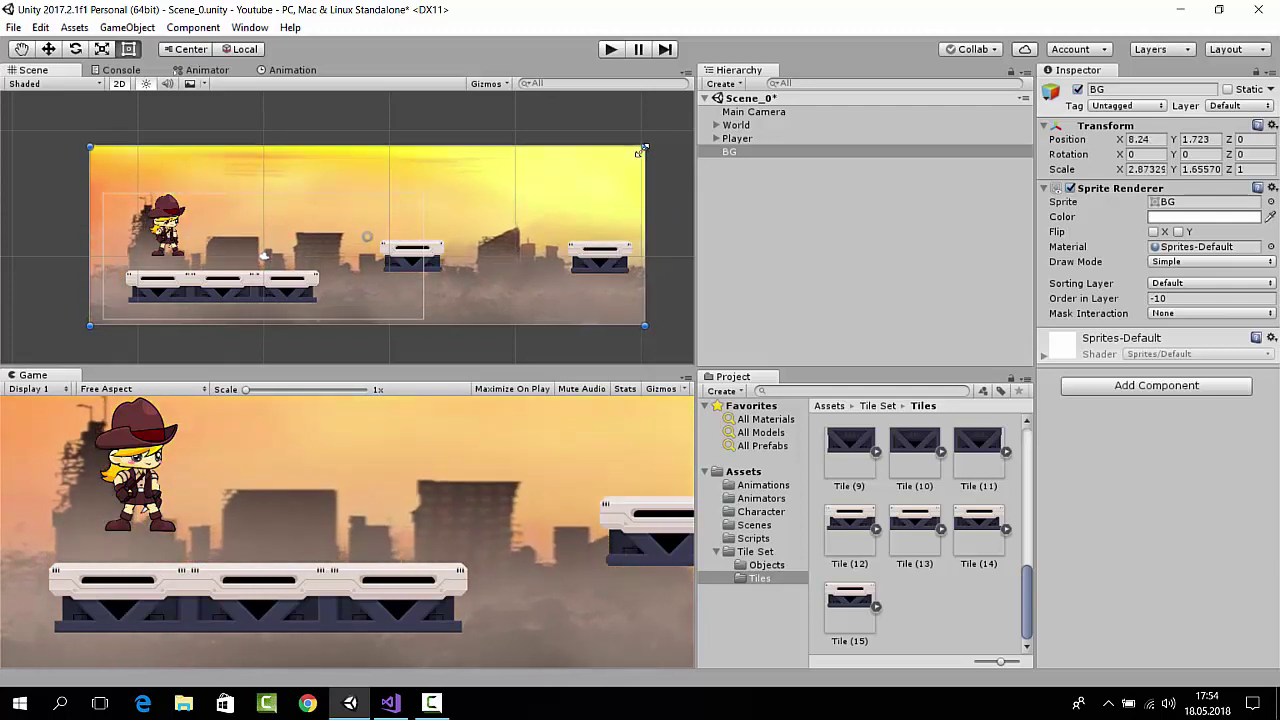
drag(594, 191, 586, 218)
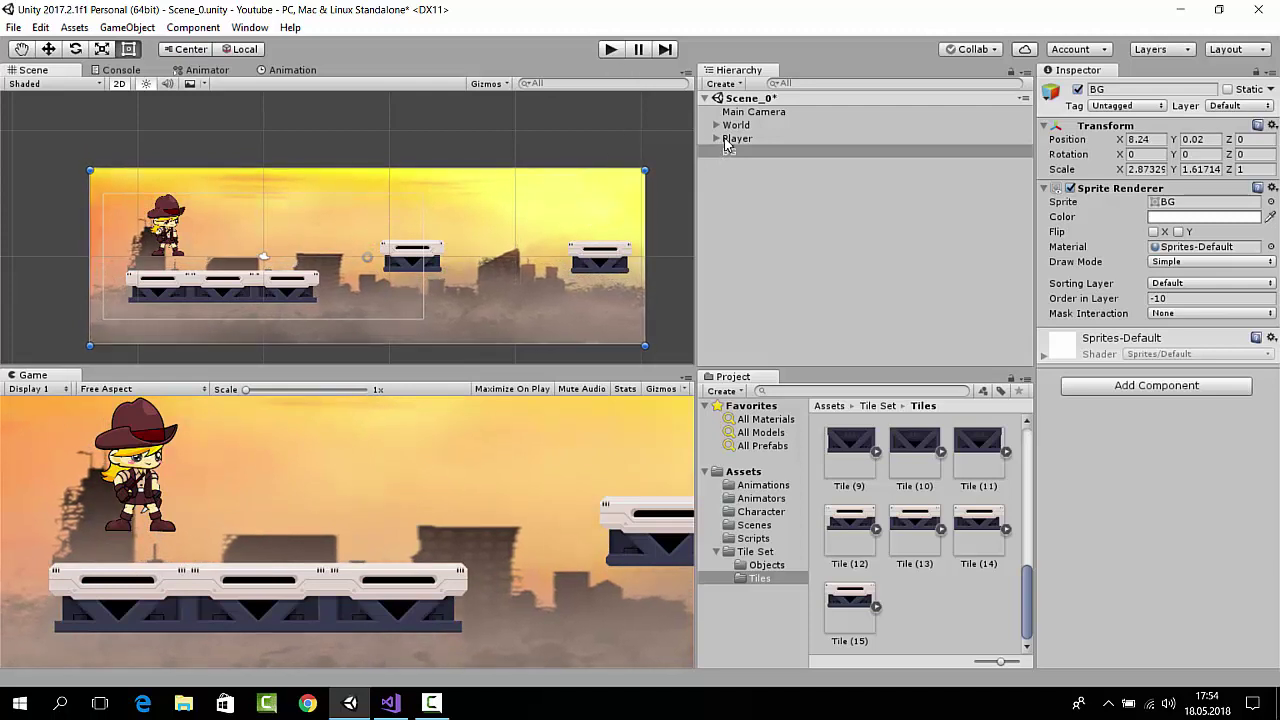
click(716, 125)
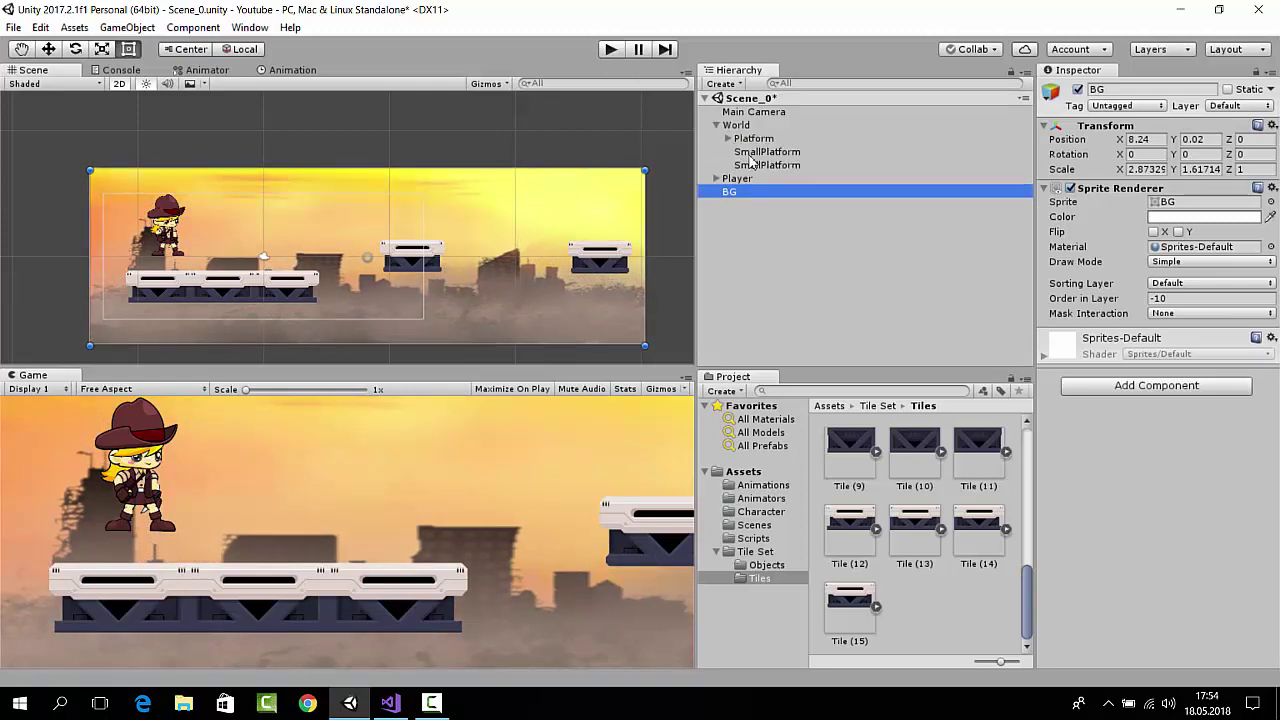
click(767, 151)
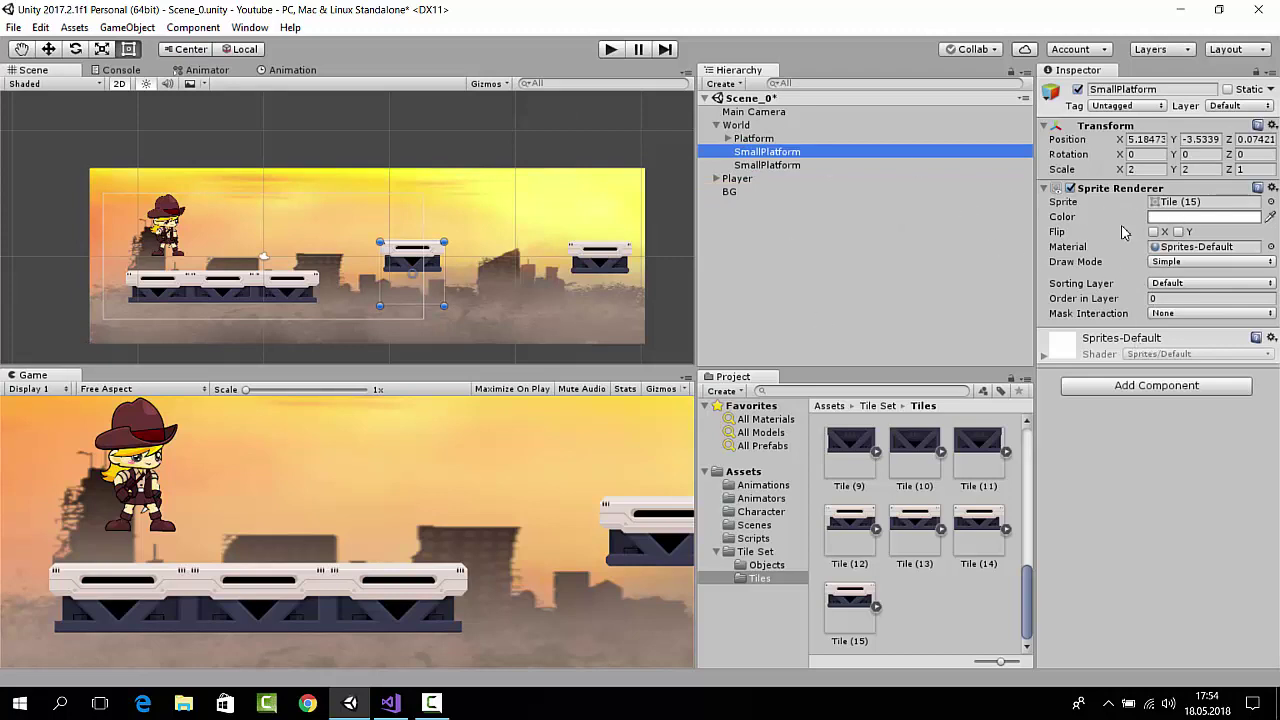
- Add a Box Collider 2D to the first SmallPlatform, trimmed to 2.56 × 1.33 with Y offset 0.62
click(1147, 385)
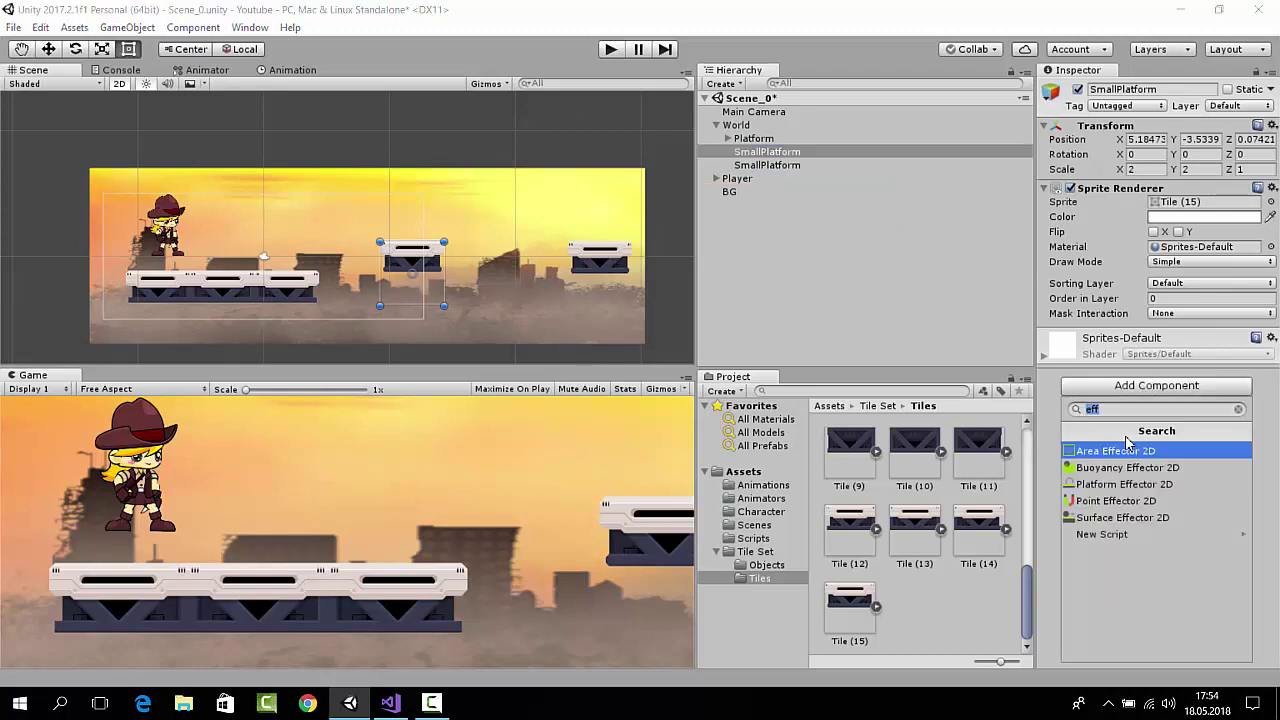
text(box)
key(Down)
key(Return)
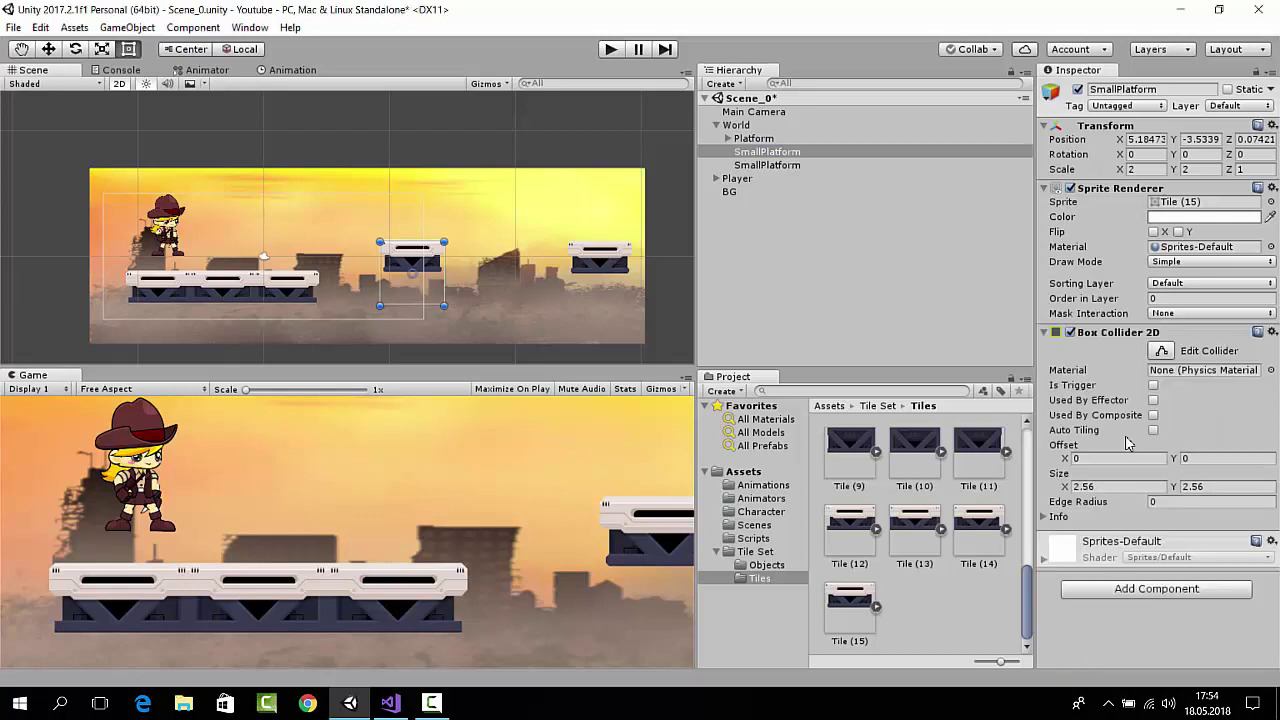
scroll(480, 215, up, 3)
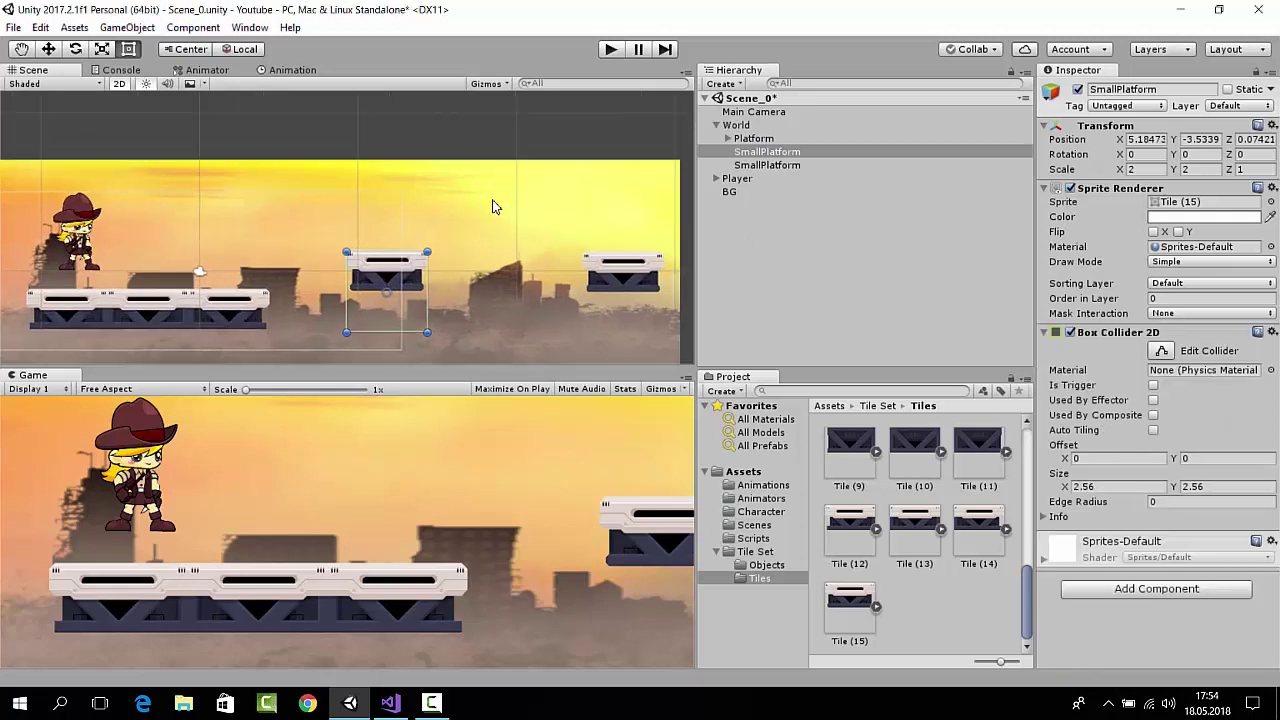
click(1160, 352)
drag(386, 342, 403, 295)
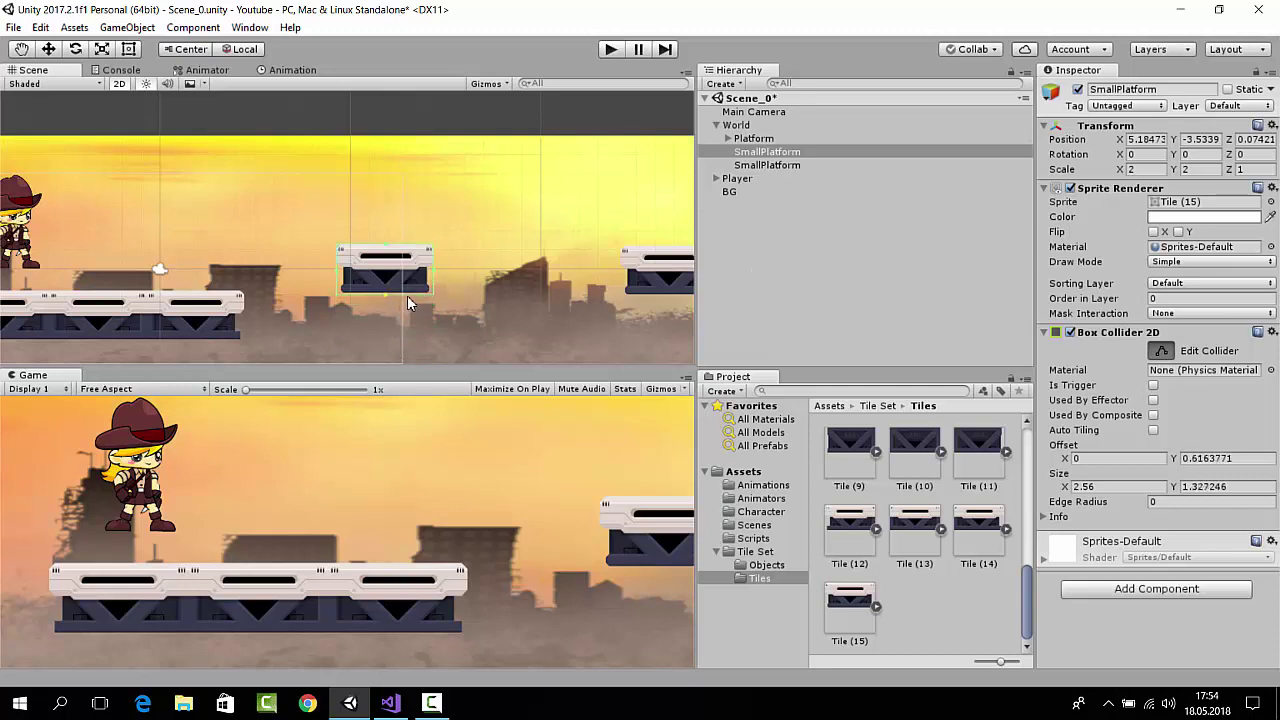
click(1162, 352)
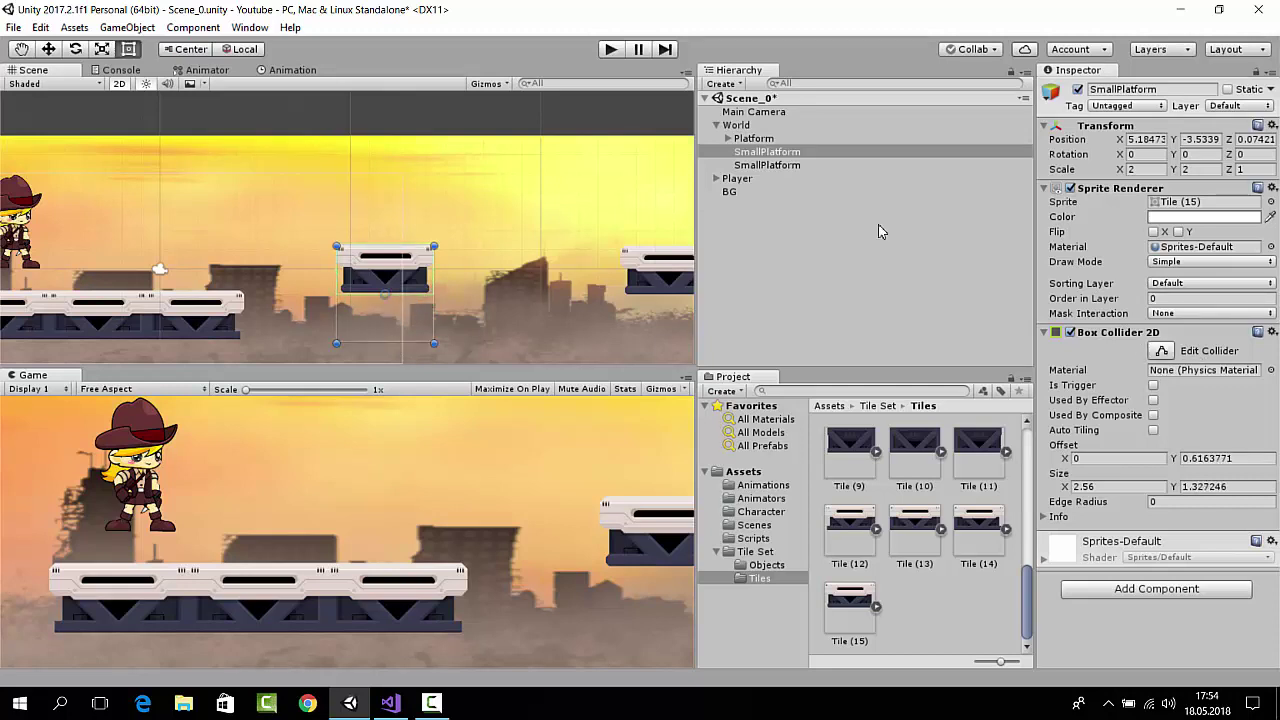
click(784, 167)
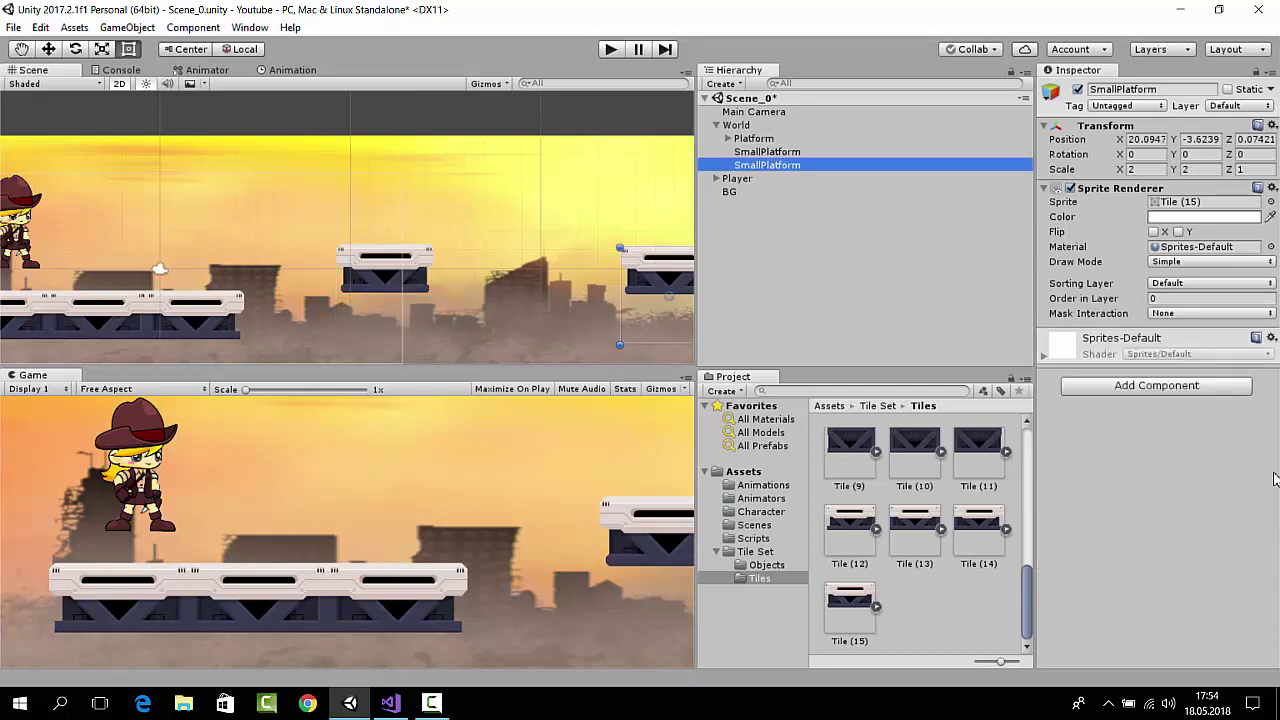
- Add a Box Collider 2D to the second SmallPlatform, trimmed to 2.56 × 1.33 at Y offset 0.62
click(1140, 390)
text(box)
click(1140, 466)
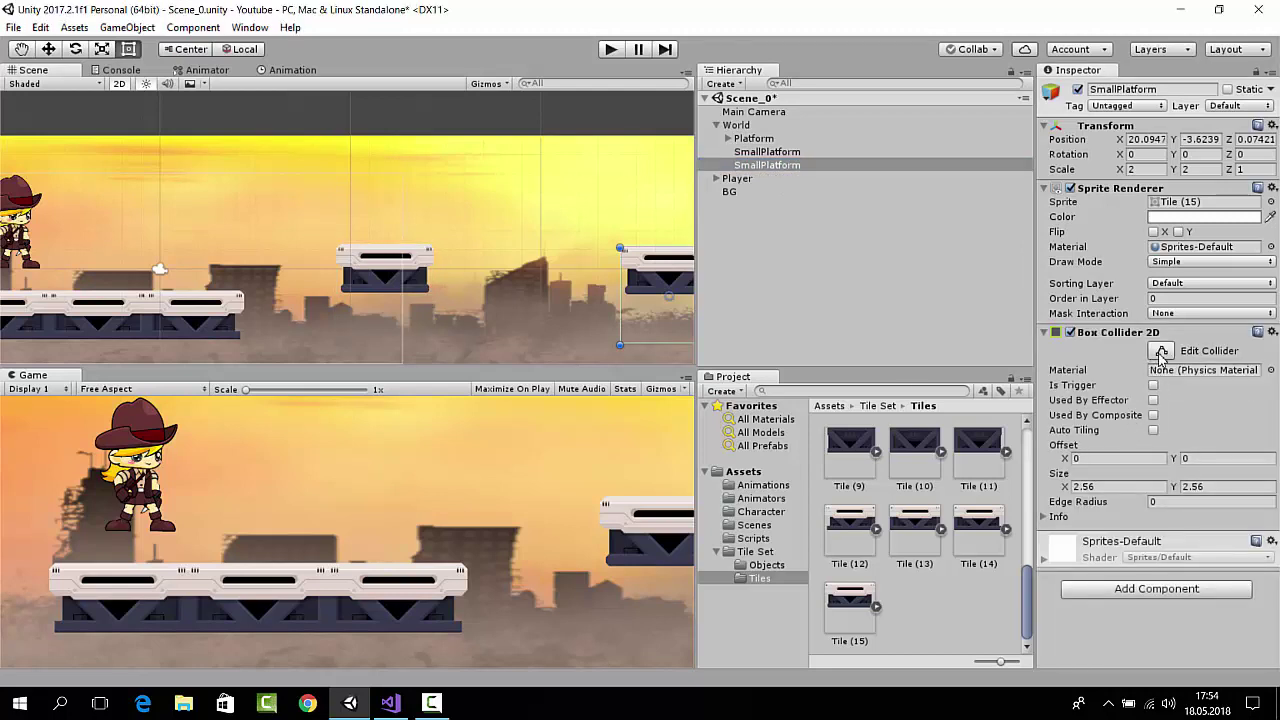
click(1162, 352)
middle_drag(683, 341, 591, 323)
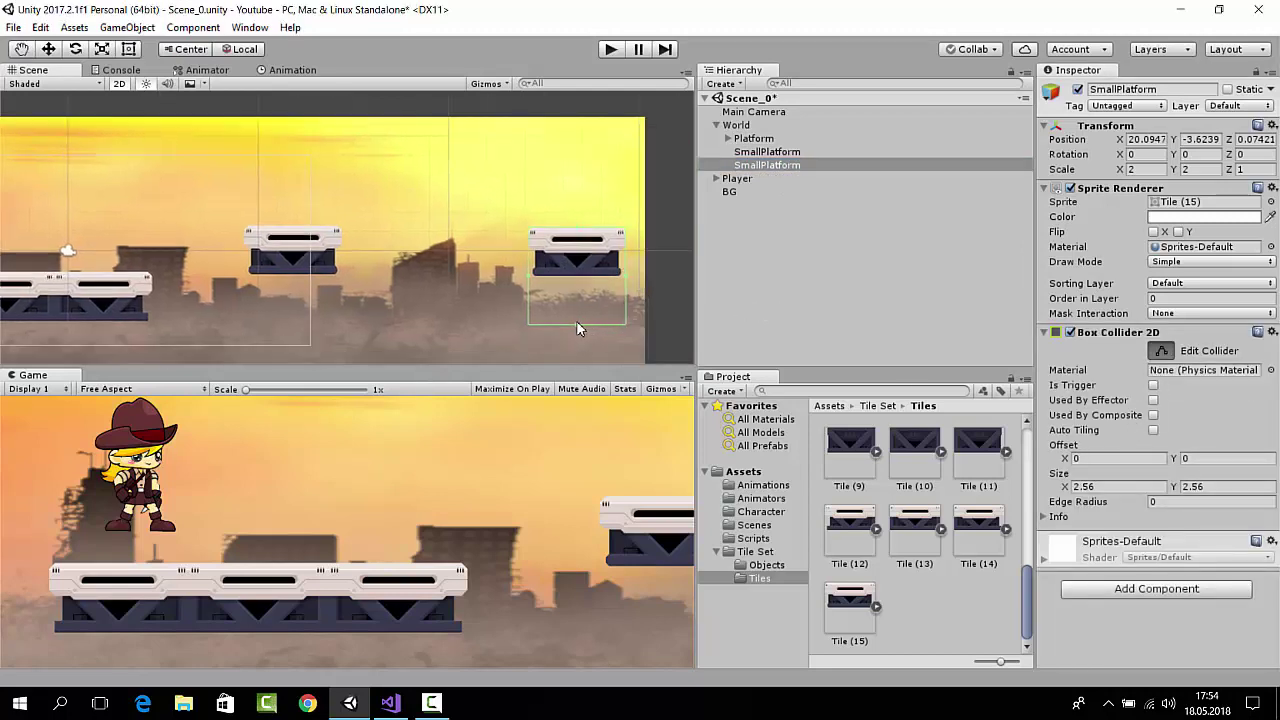
drag(576, 322, 619, 281)
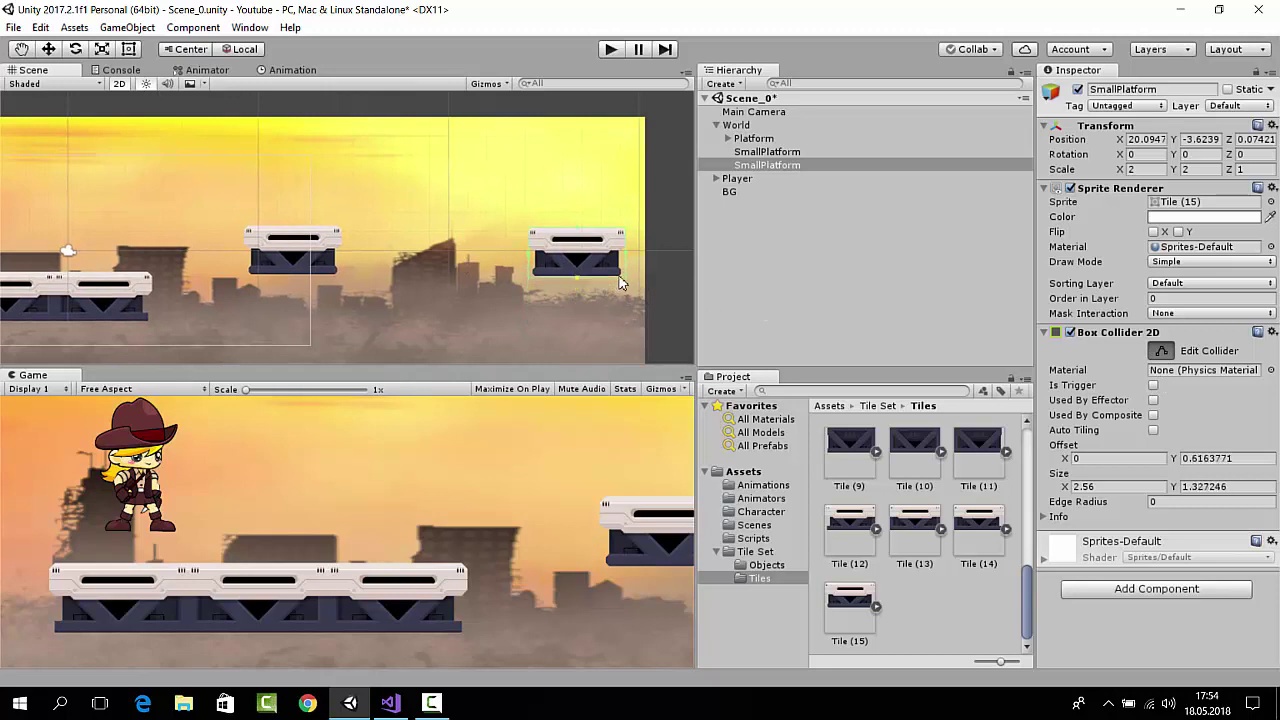
scroll(565, 258, down, 3)
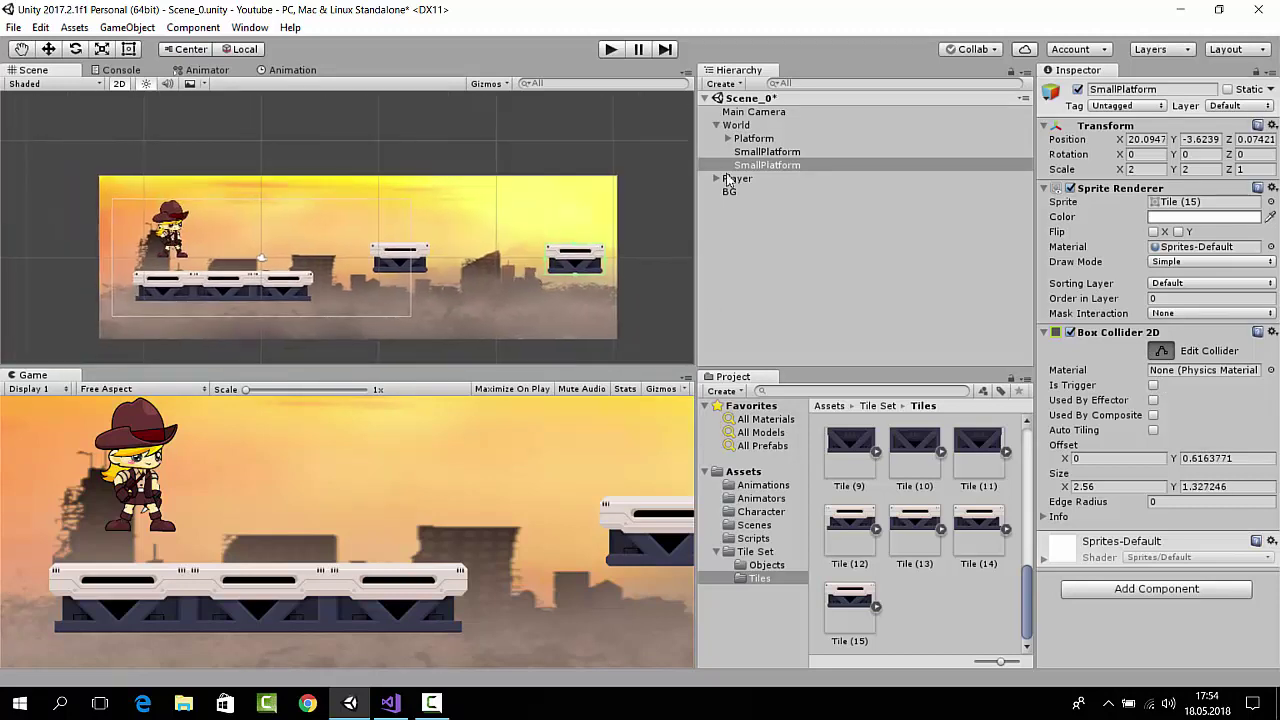
click(1162, 355)
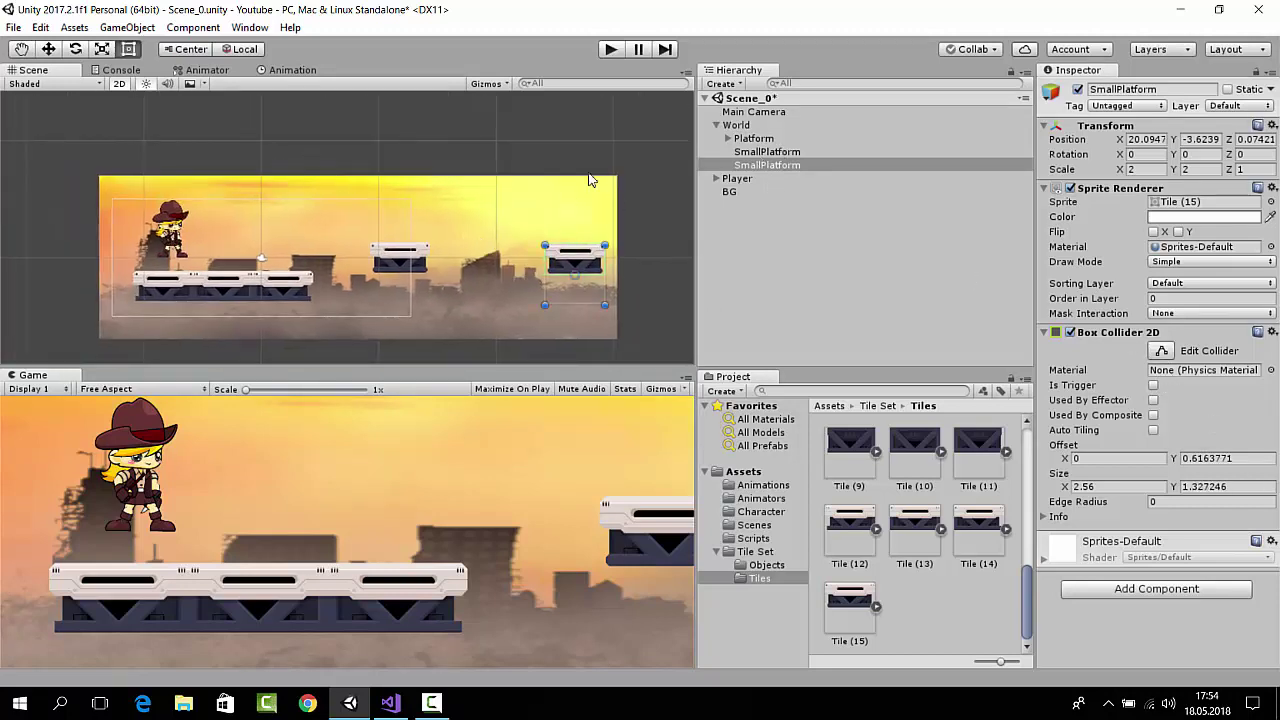
click(509, 148)
click(607, 52)
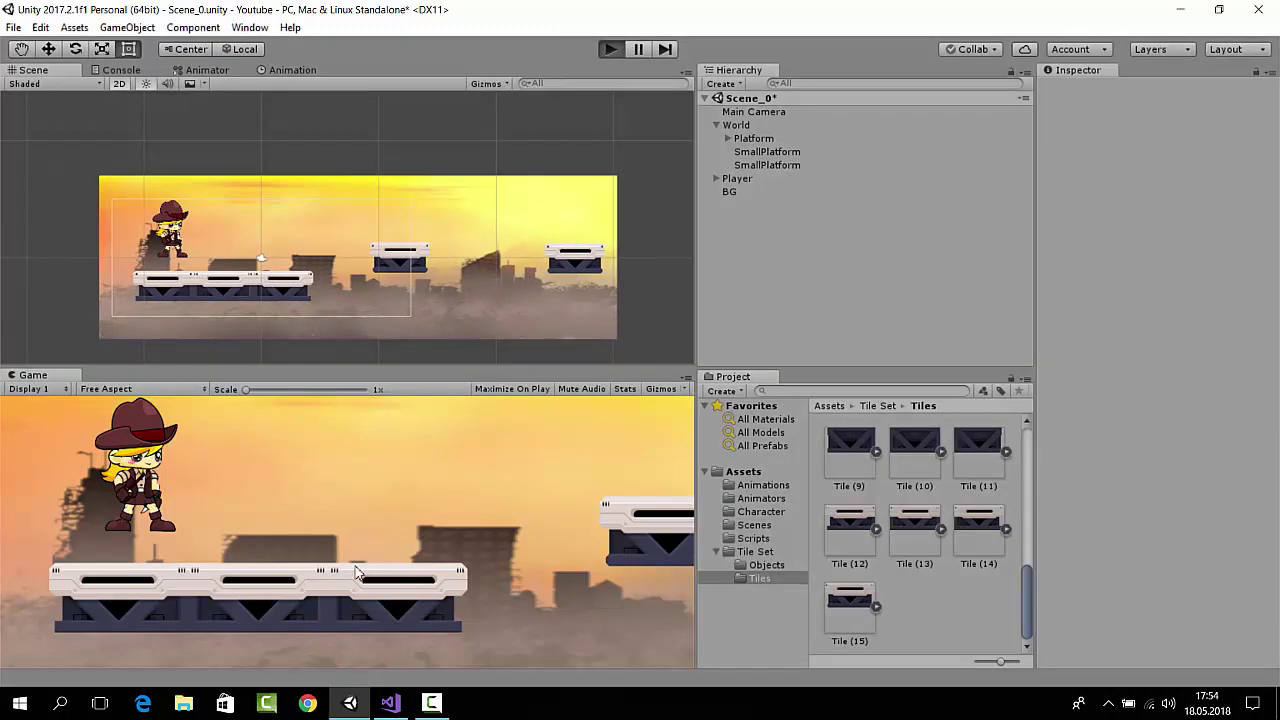
- Test-run the player onto the small platform with a jump, then stop play mode
key(Right)
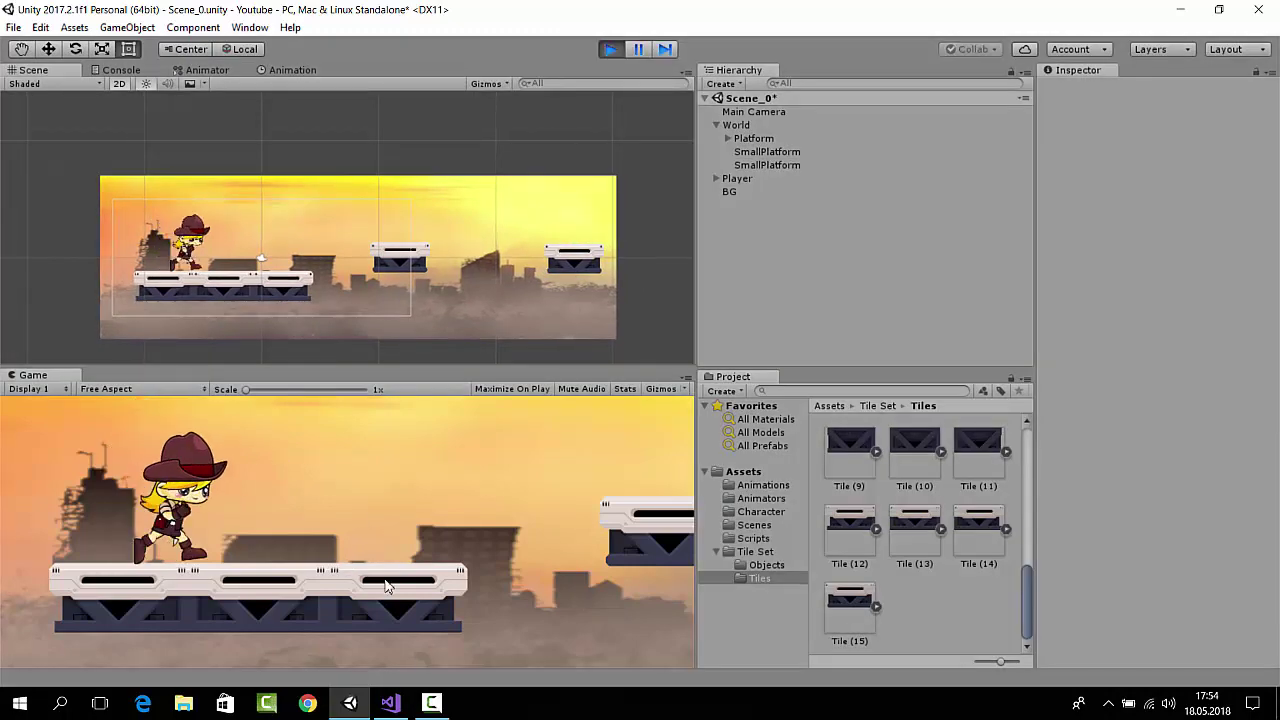
key(space)
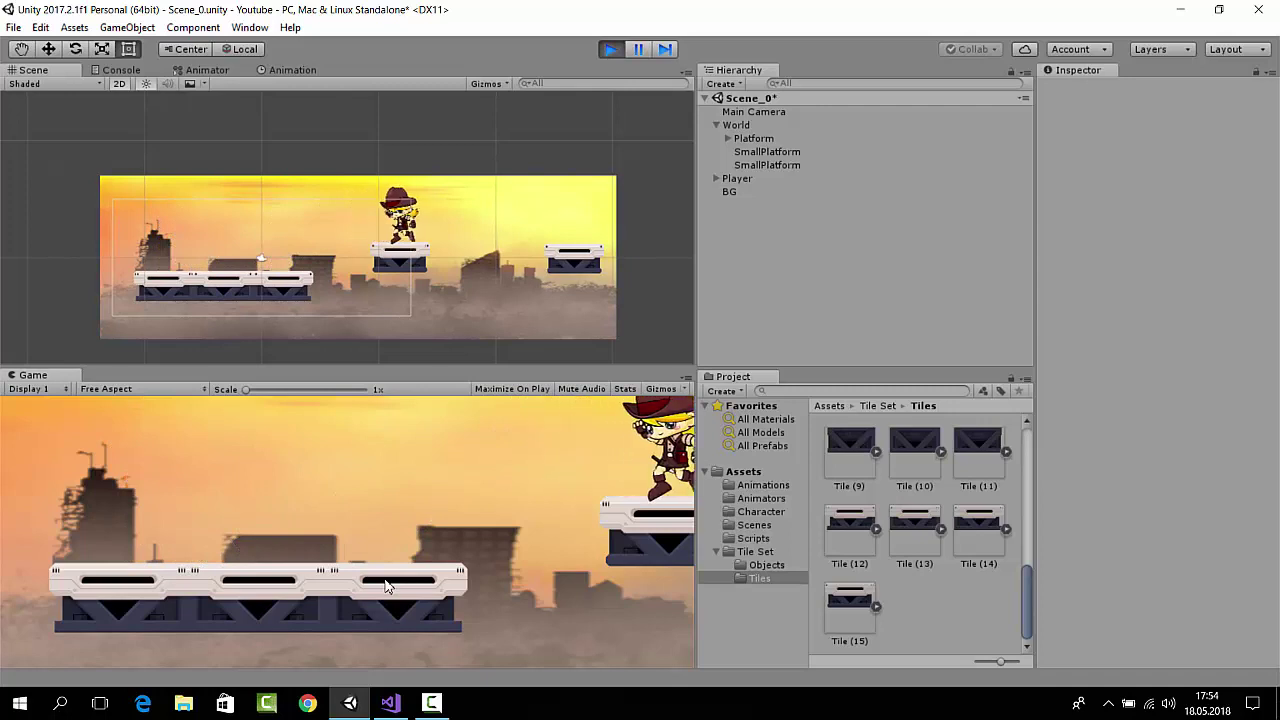
key(Left)
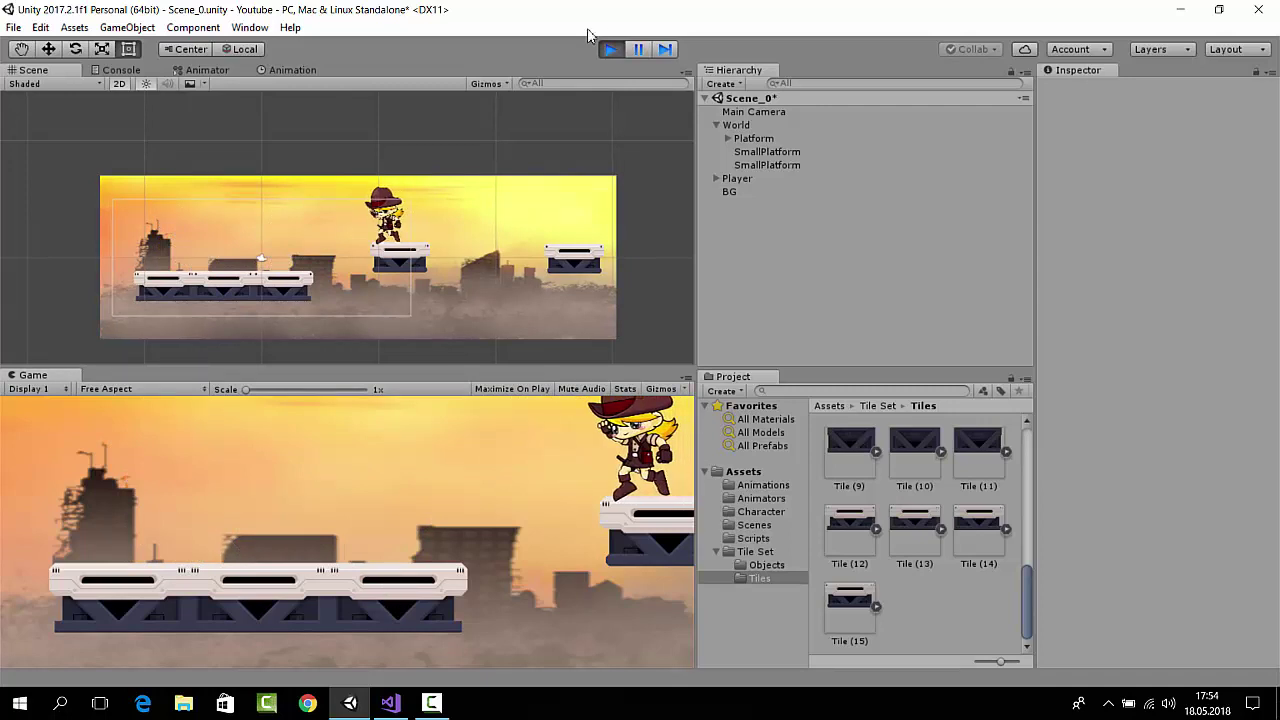
key(ctrl+p)
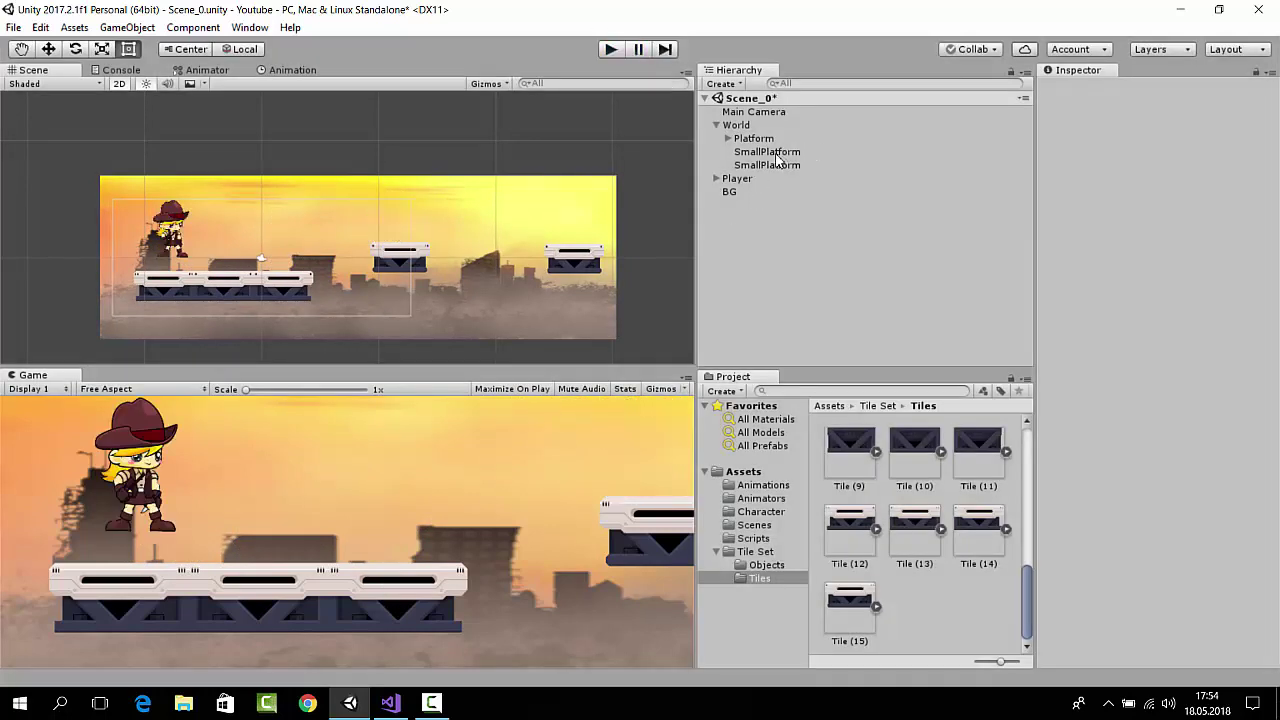
- Set the second SmallPlatform's layer to Ground and start a new play test
click(776, 152)
click(1231, 106)
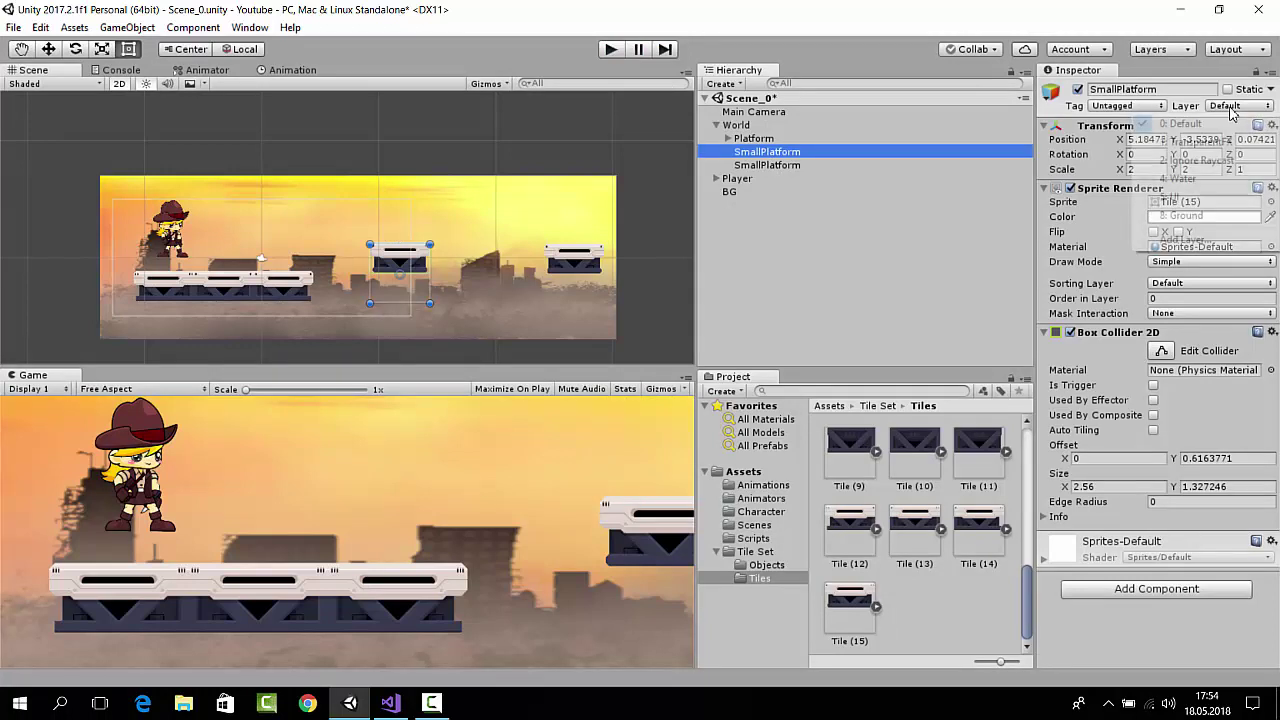
click(816, 166)
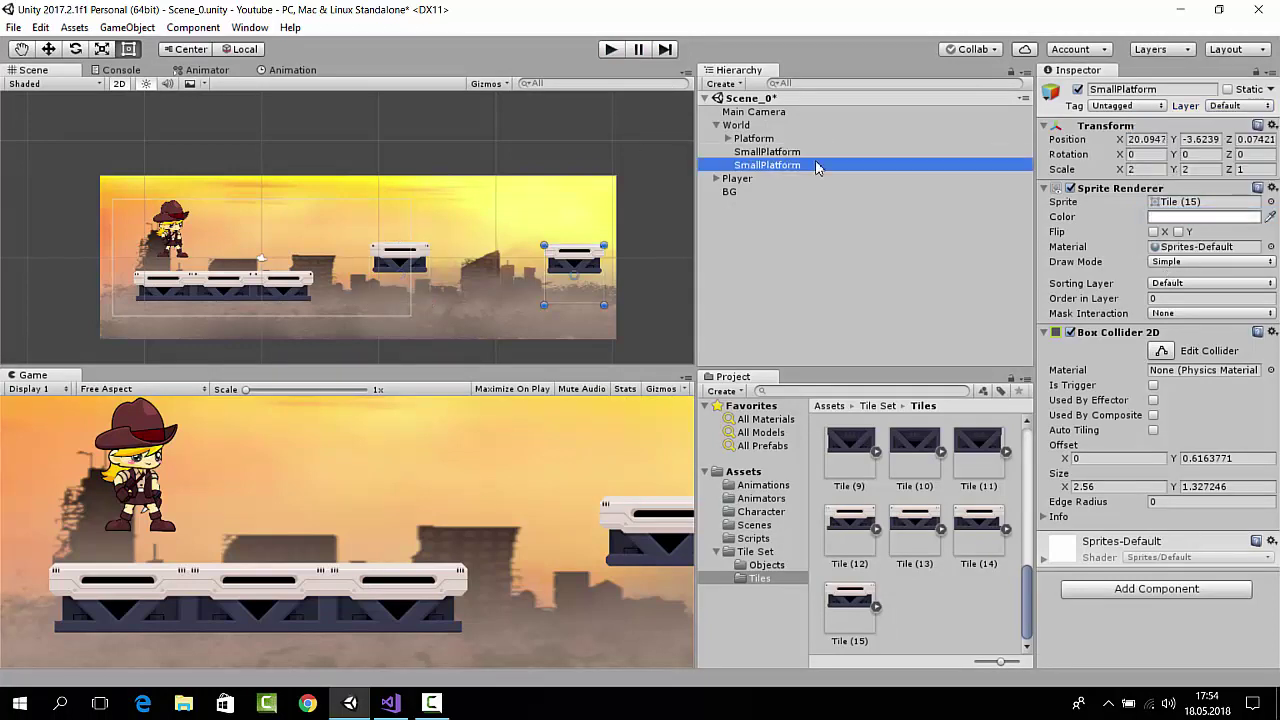
click(1256, 108)
click(1240, 218)
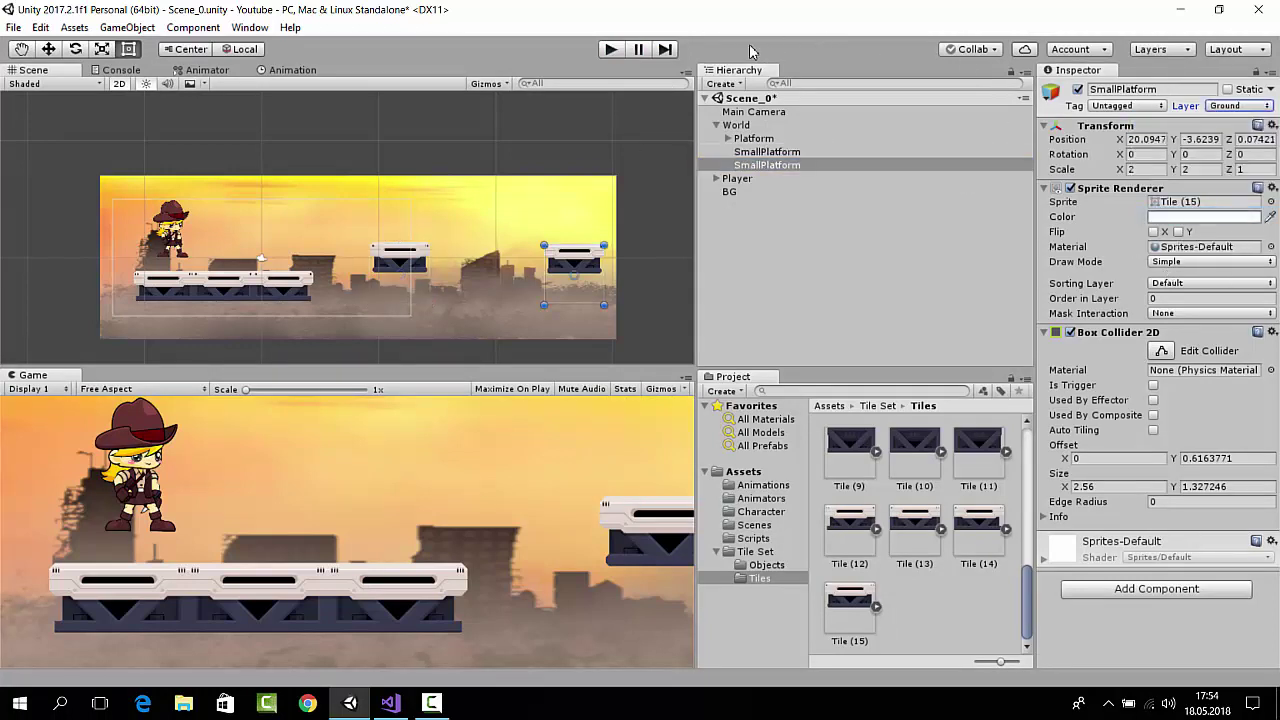
click(606, 49)
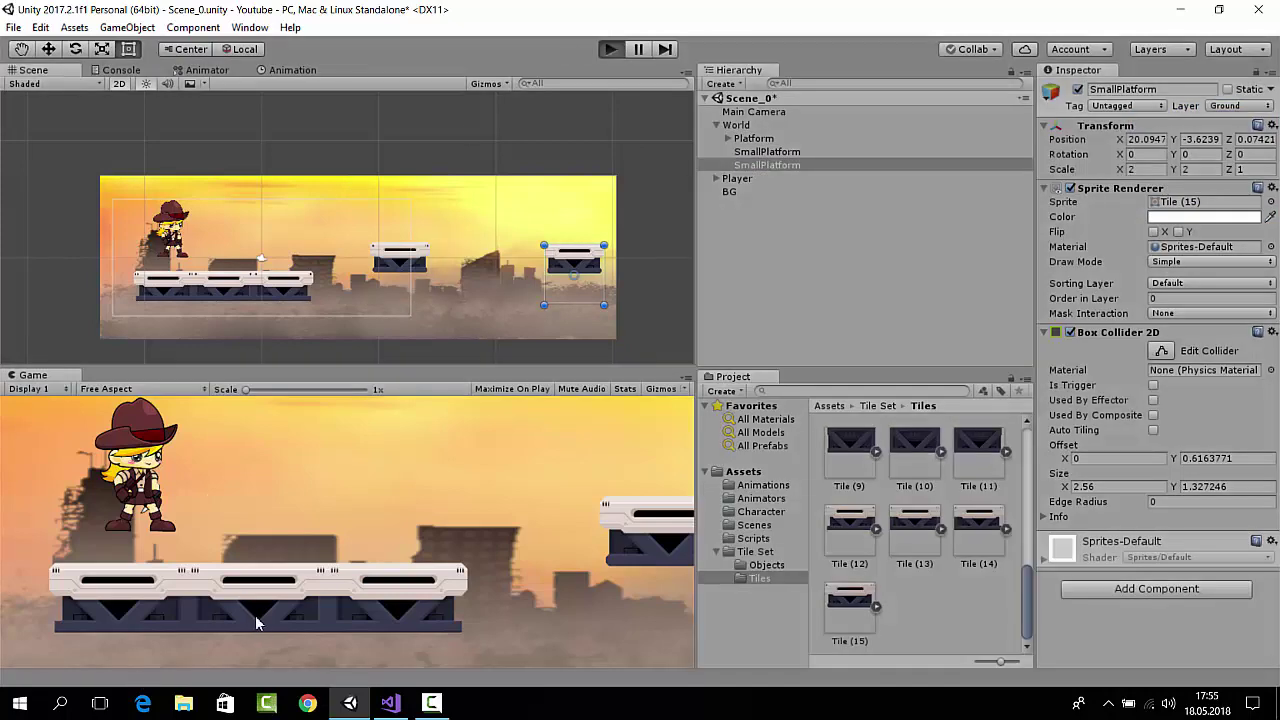
- Run and jump the character between the middle and right floating platforms, then stop play mode
key(Right)
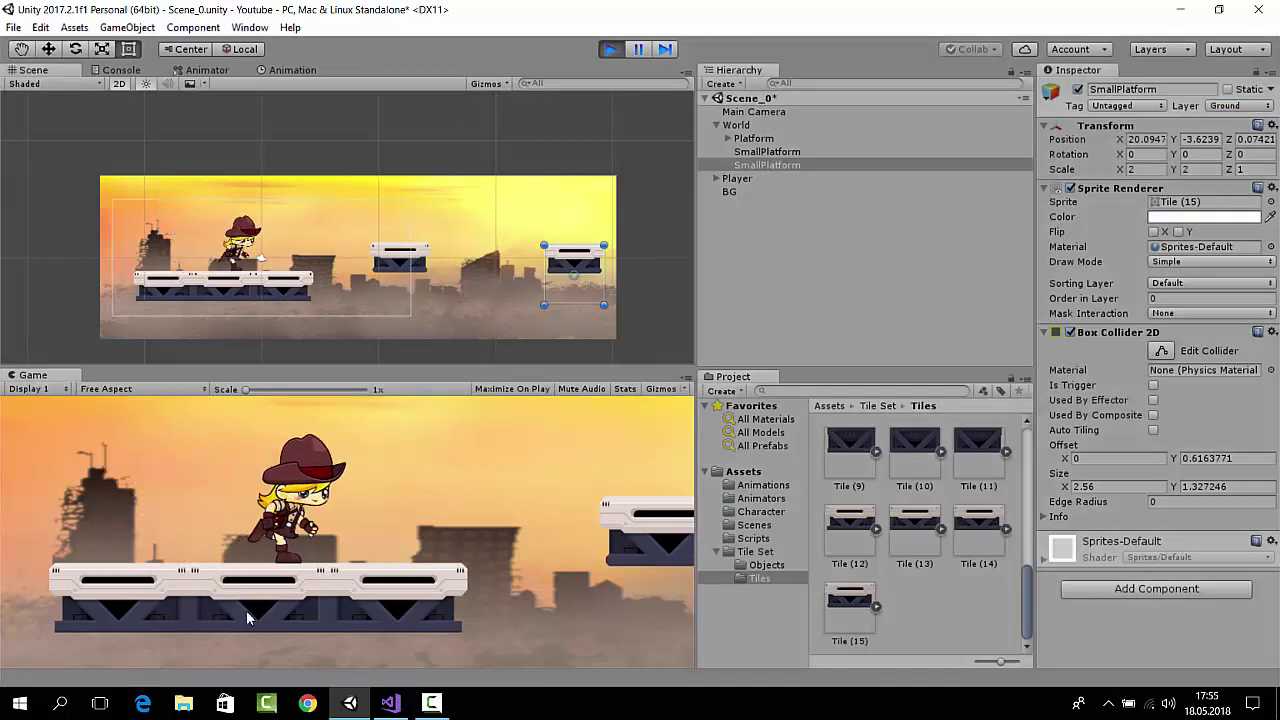
key(space)
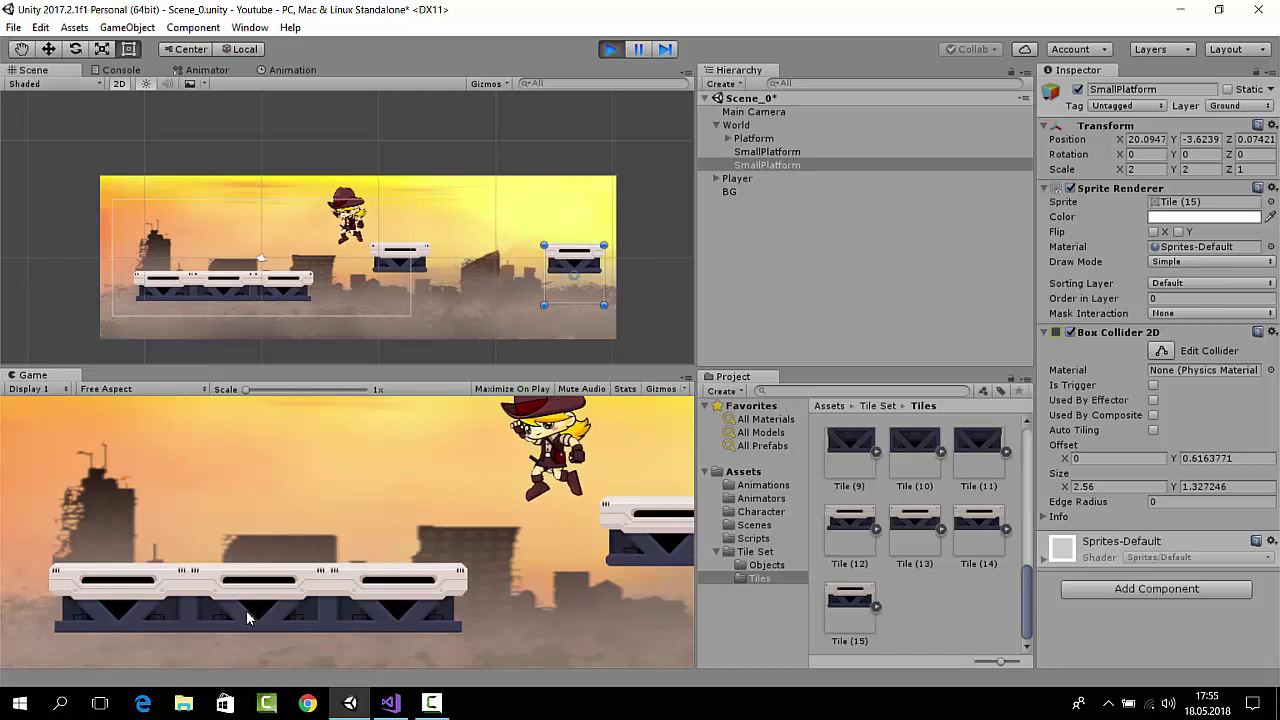
key(Right)
key(space)
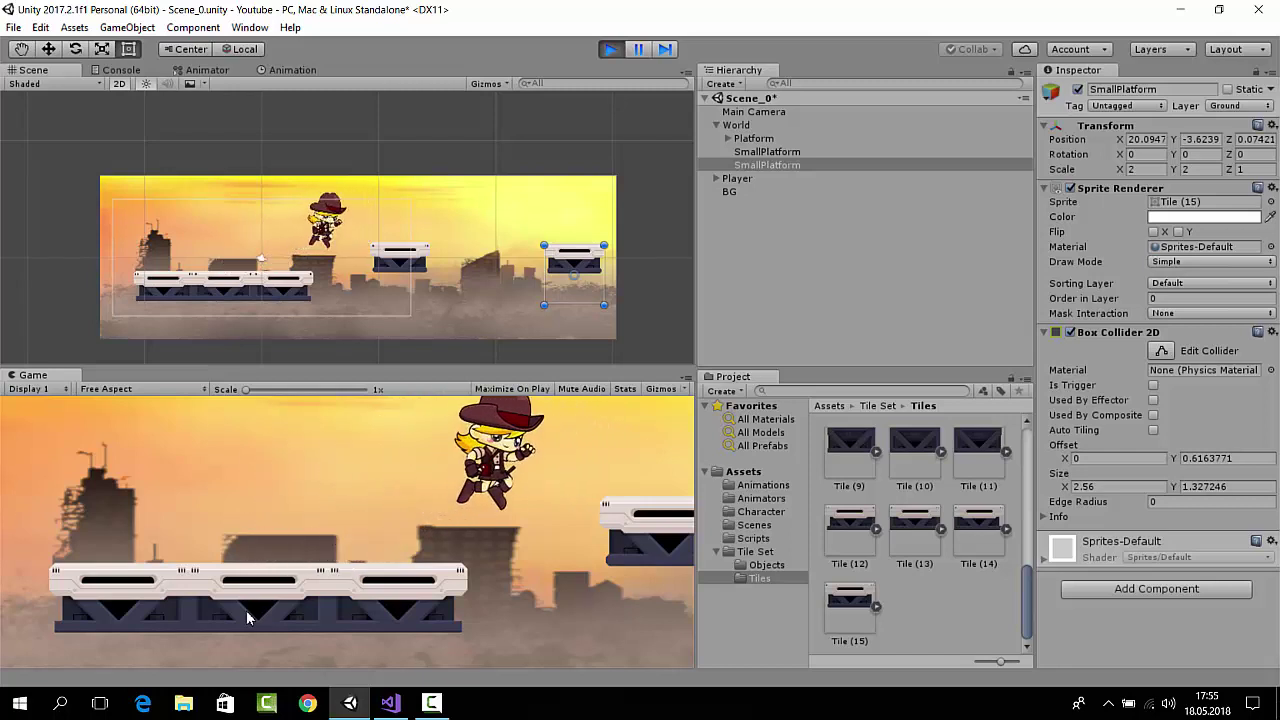
key(Left)
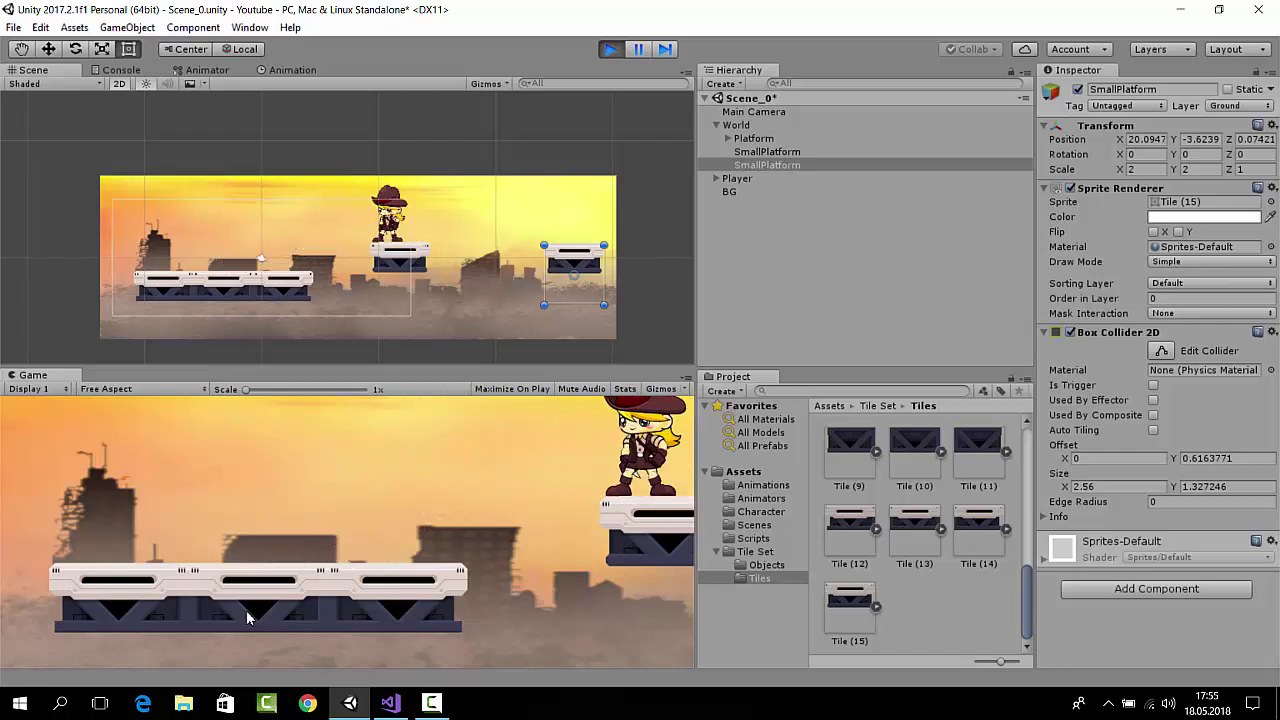
key(Right)
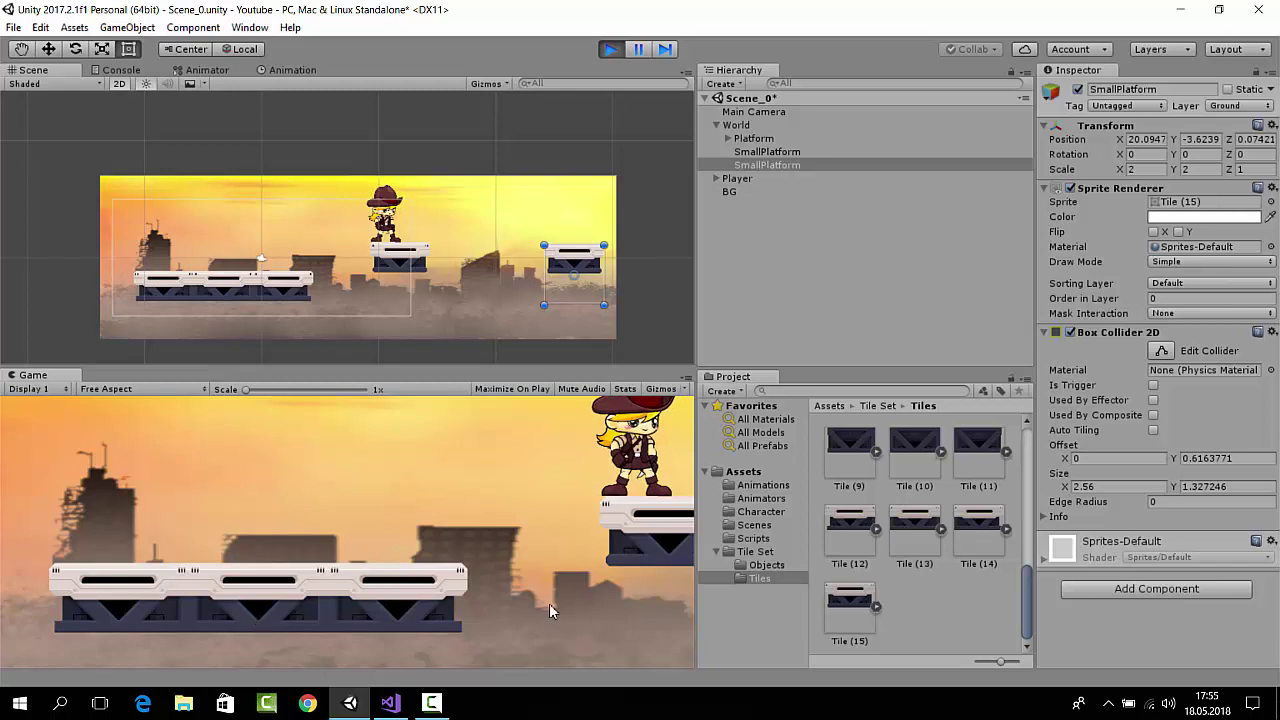
key(Left)
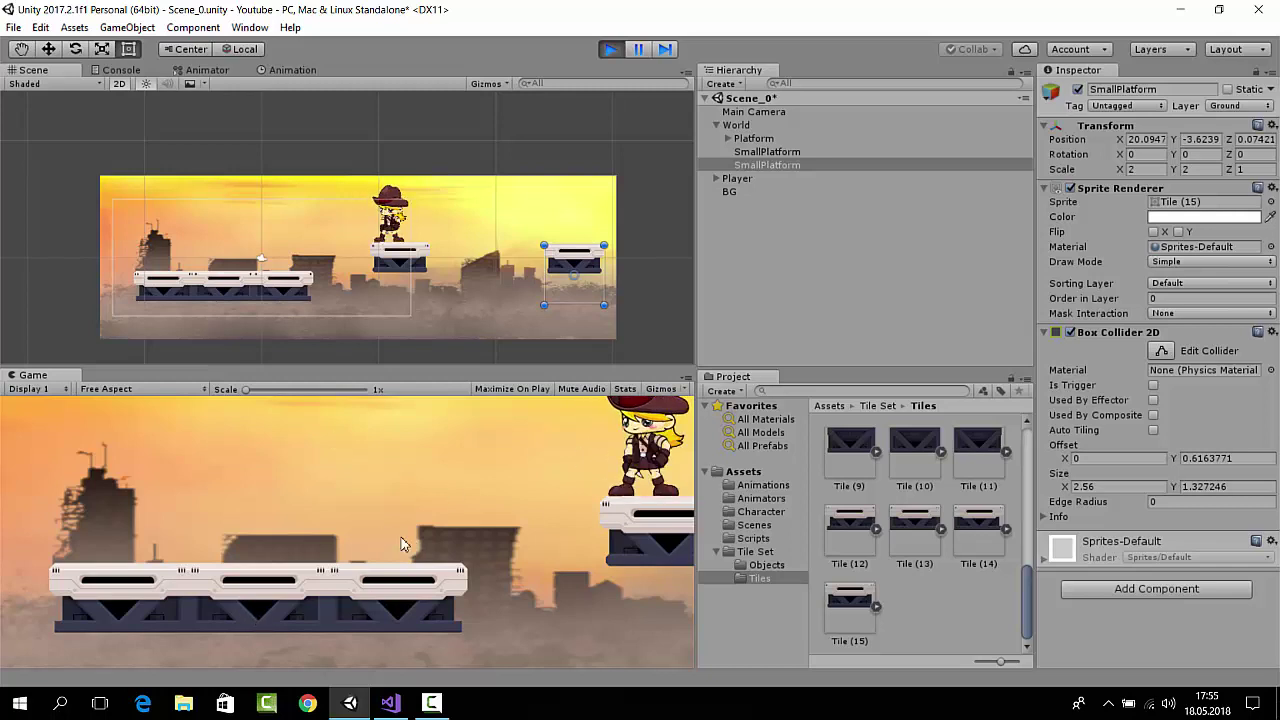
key(space)
key(Right)
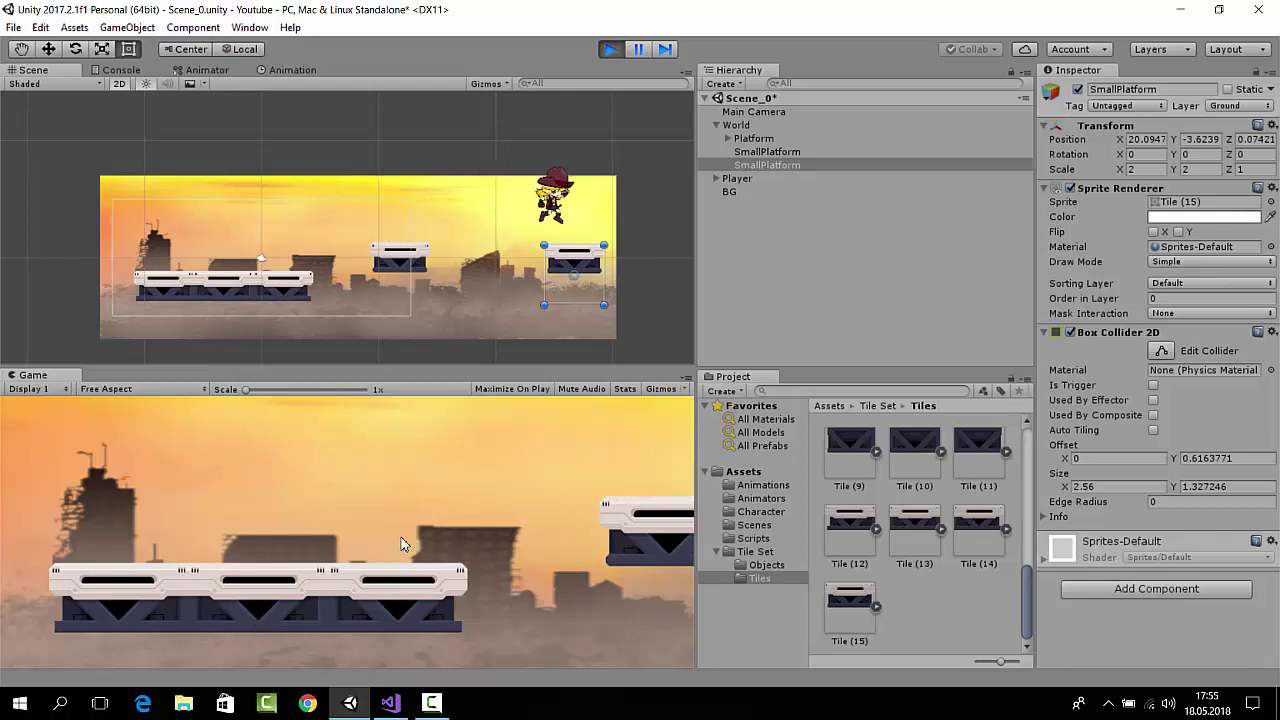
key(Left)
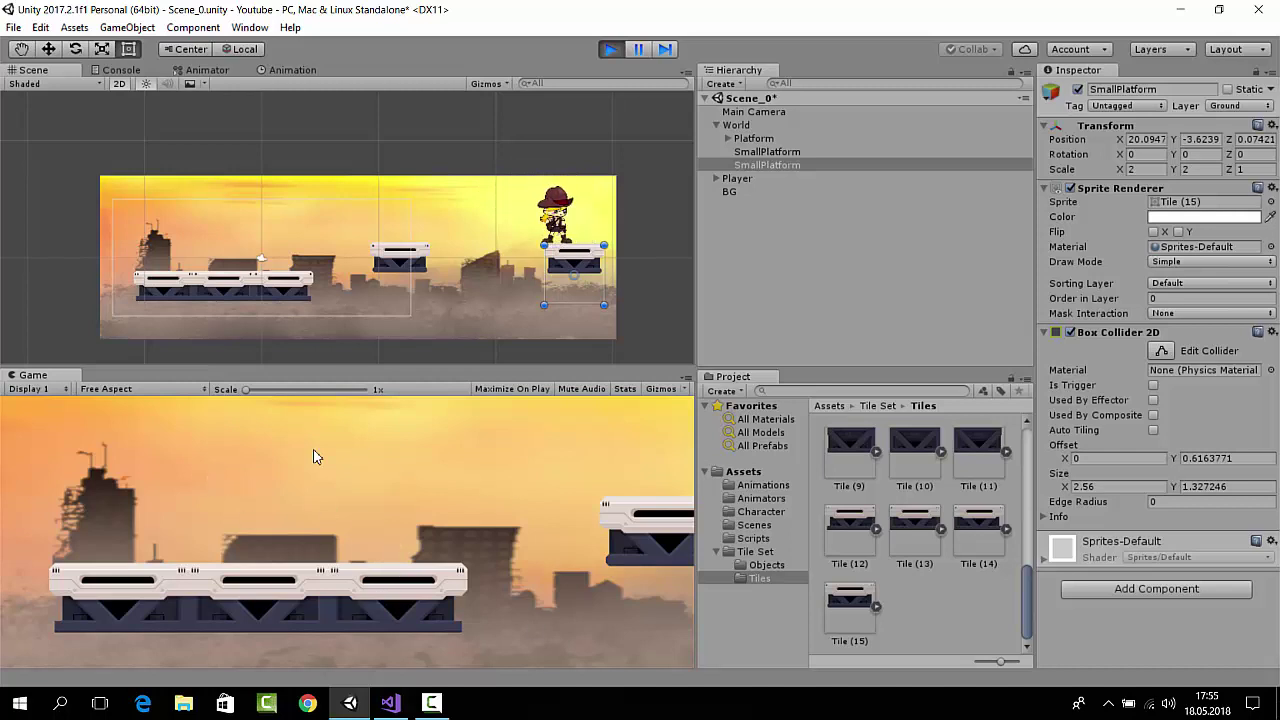
key(space)
key(Left)
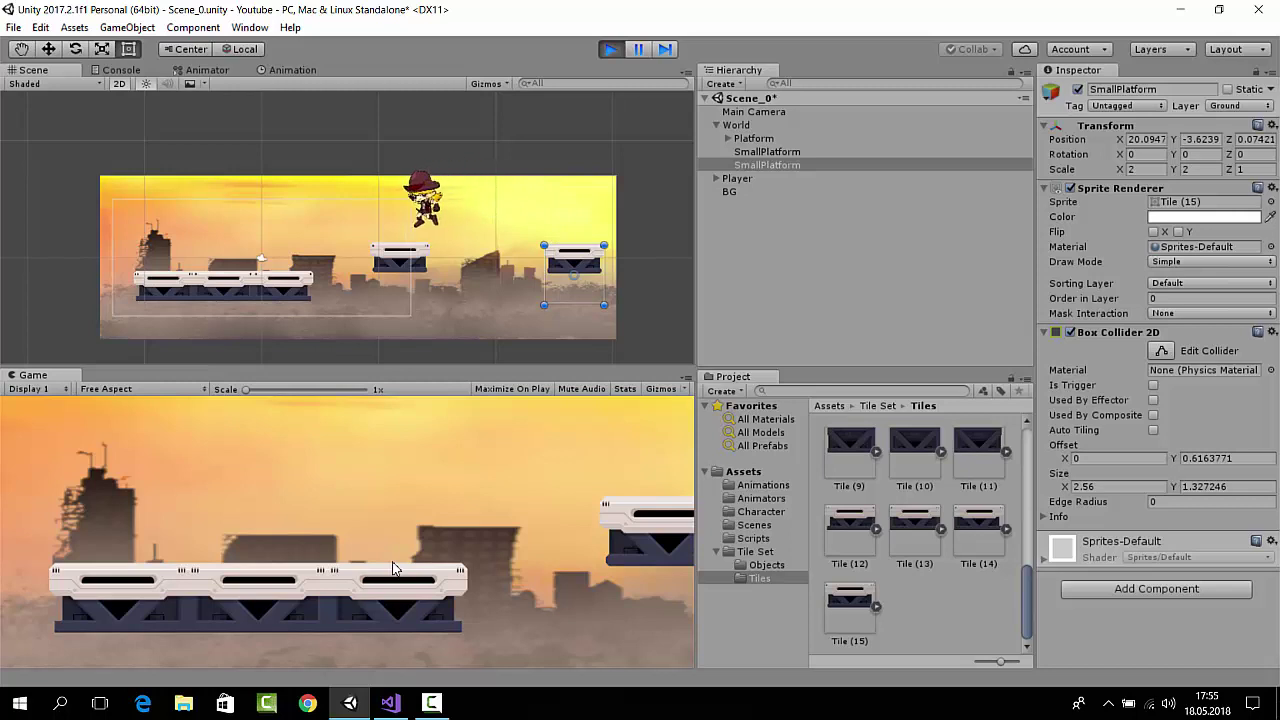
key(space)
key(Right)
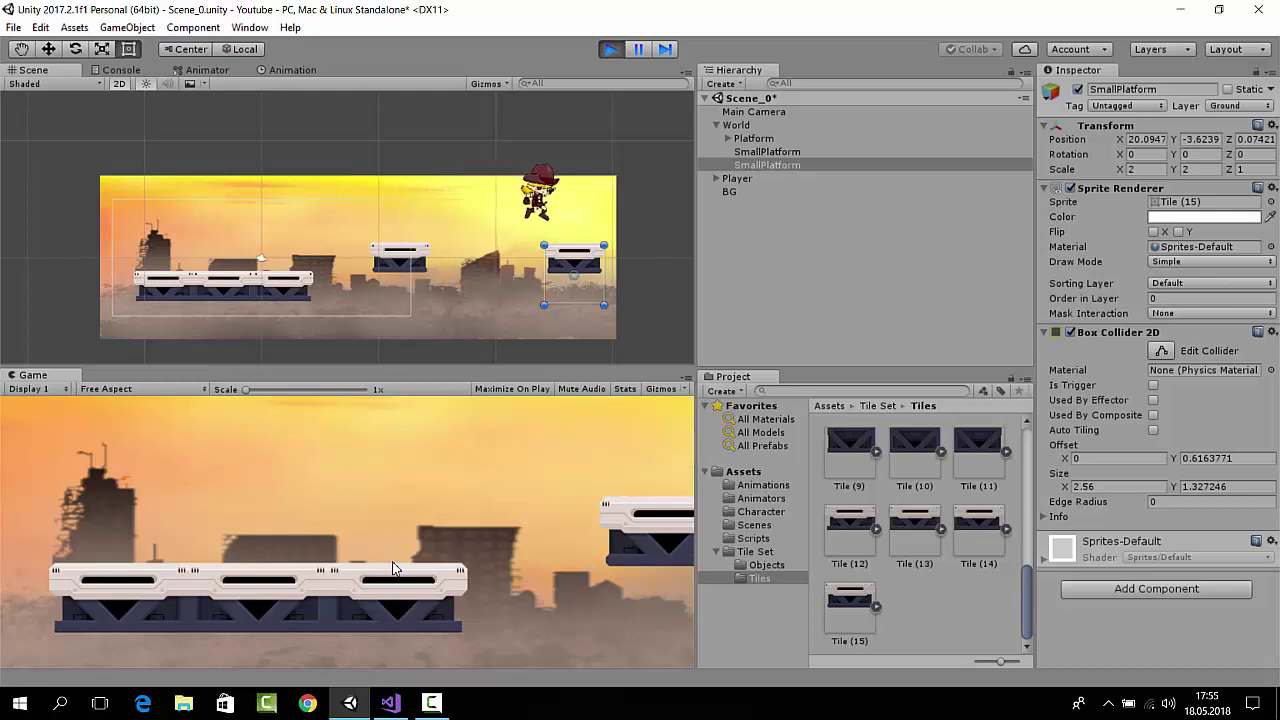
click(611, 51)
- Make a new folder named Prefabs inside Assets and open it
click(716, 126)
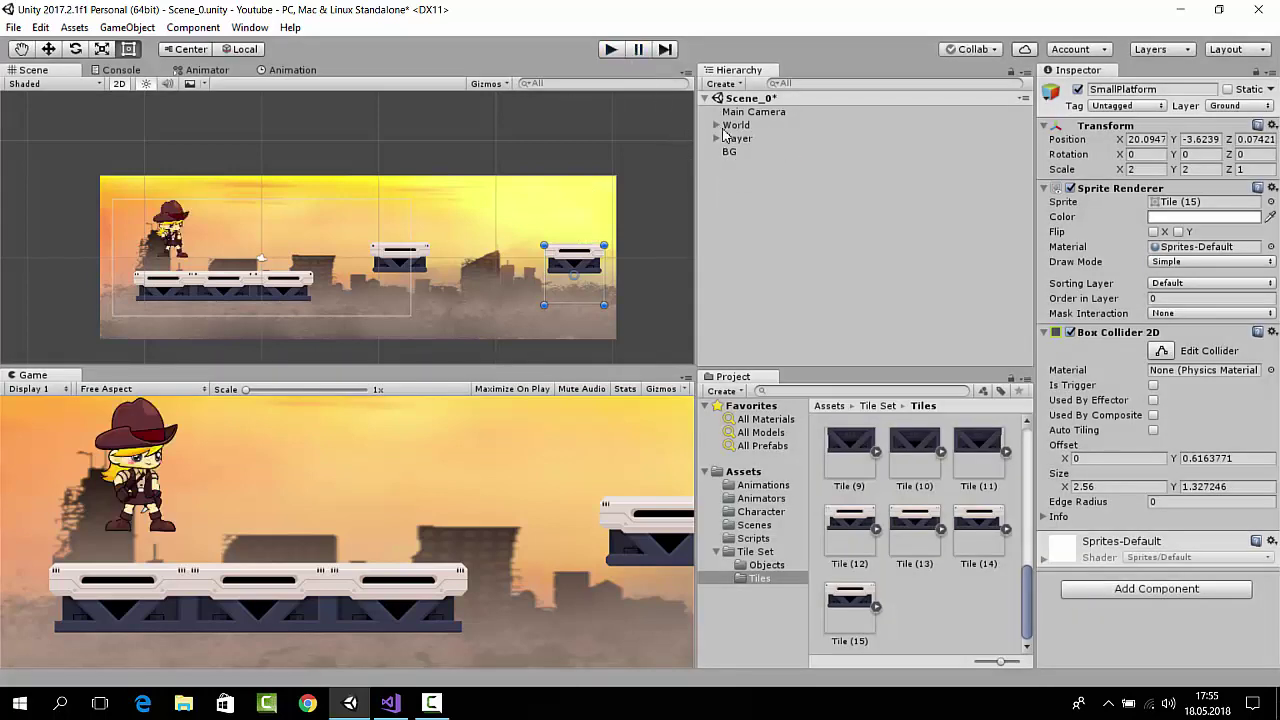
click(755, 472)
right_click(880, 594)
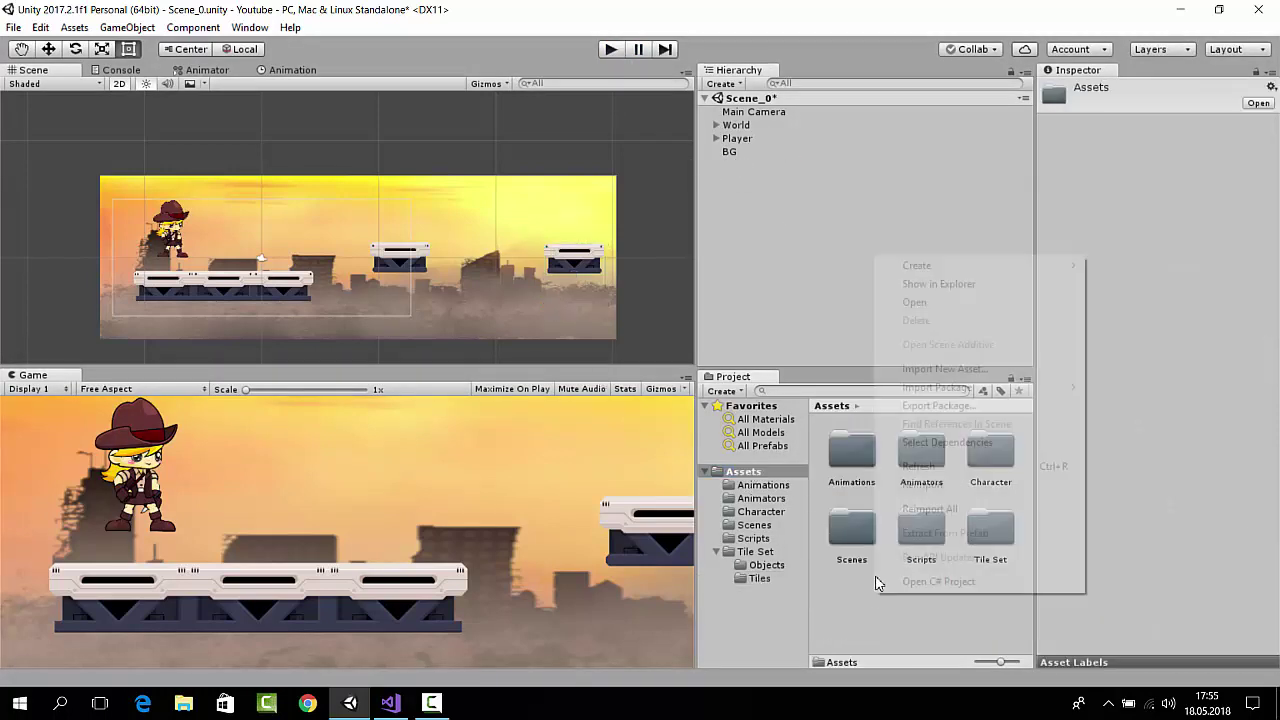
click(962, 266)
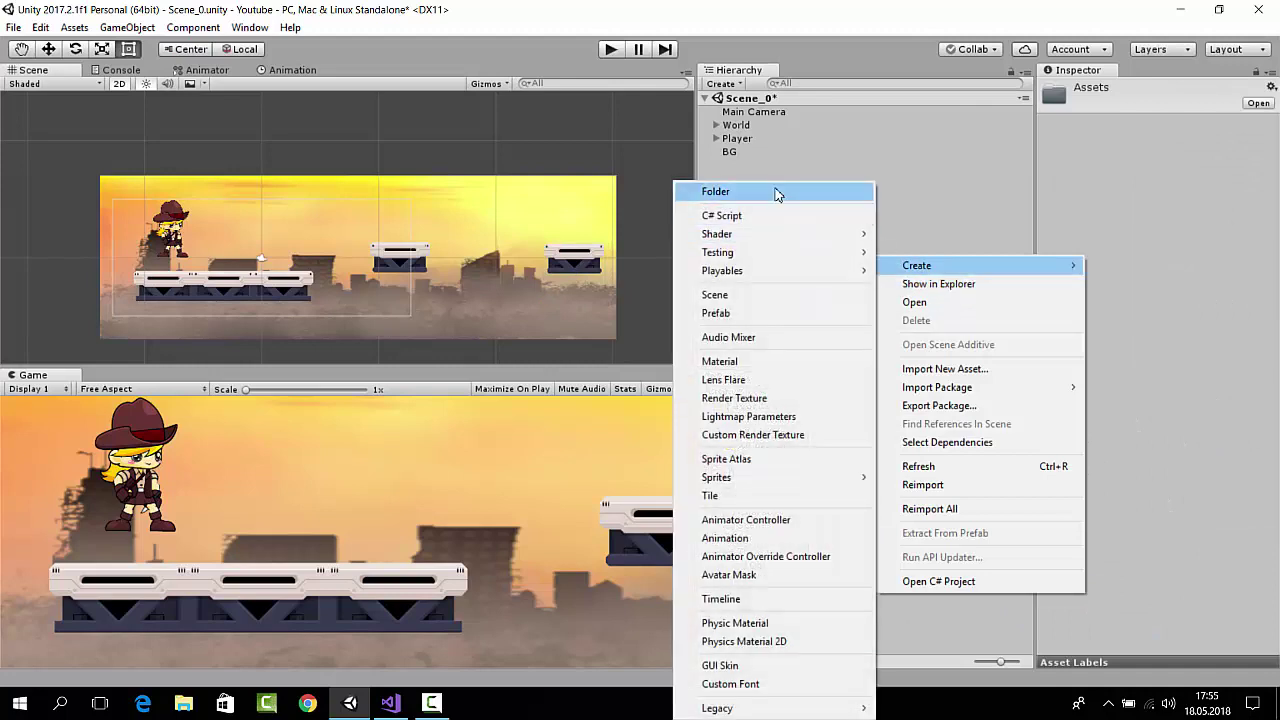
click(735, 151)
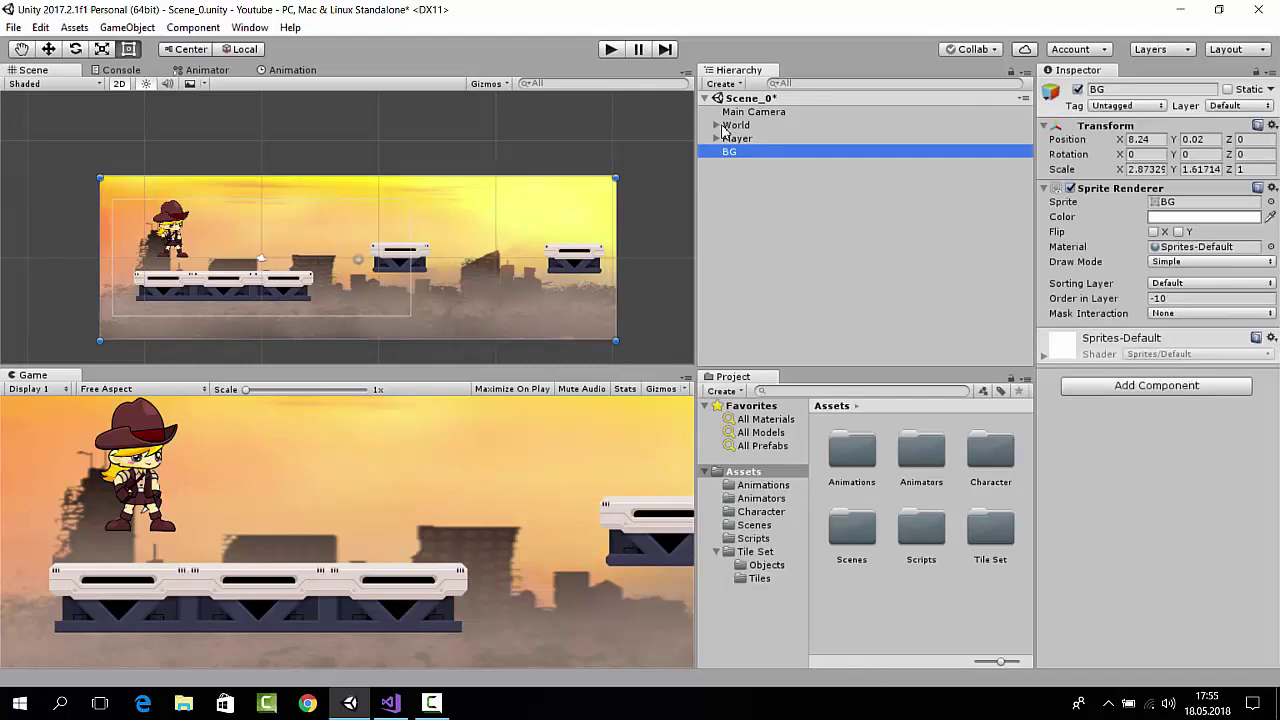
right_click(907, 610)
mouse_move(1000, 270)
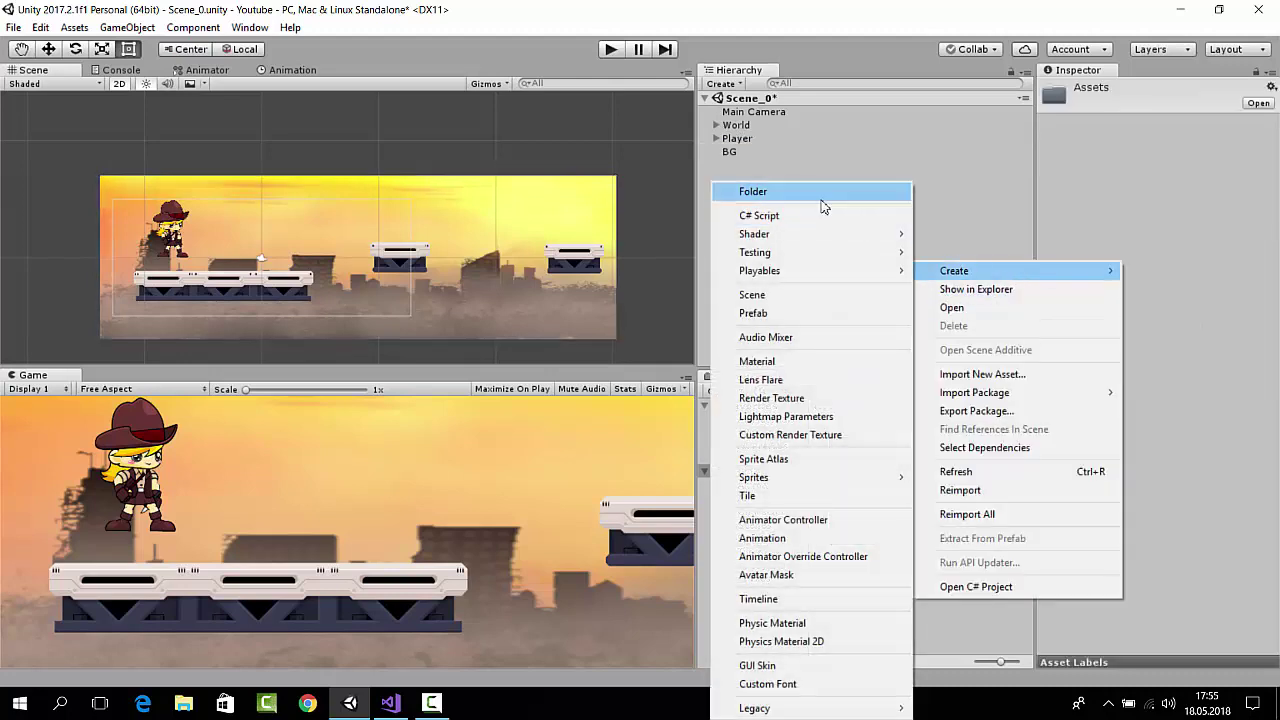
click(823, 200)
text(Pre)
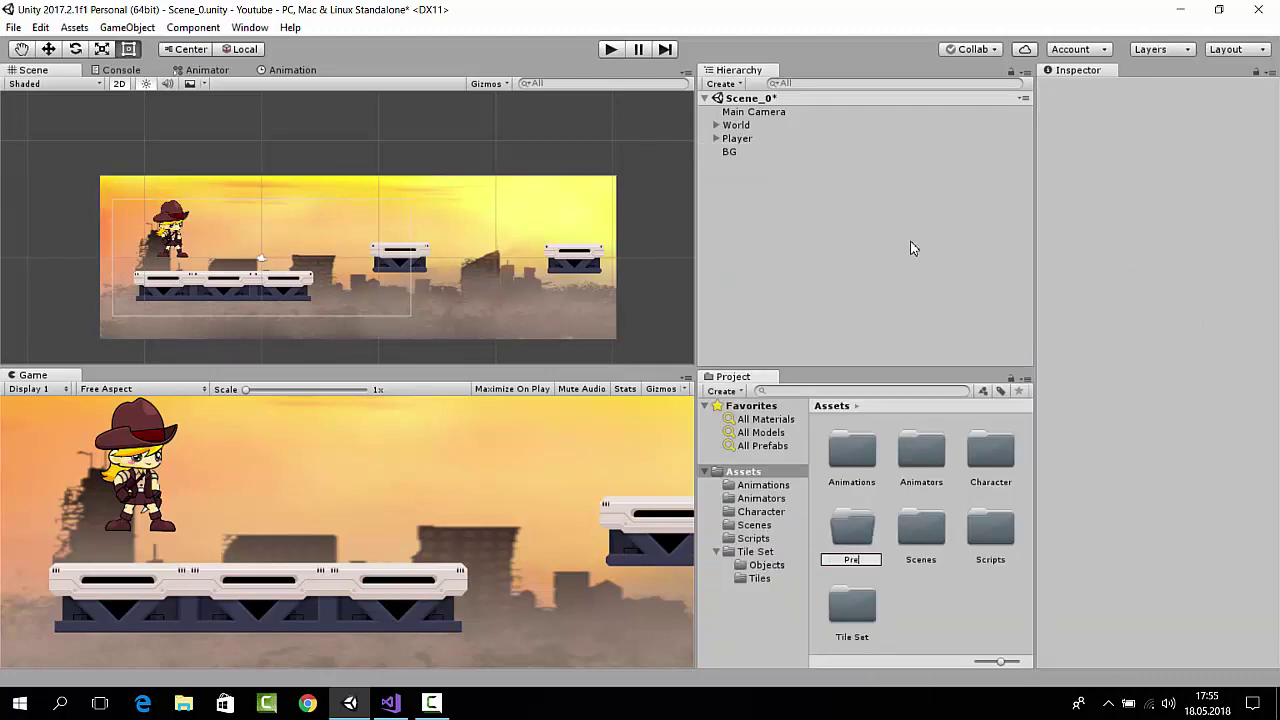
text(Fabs)
key(Return)
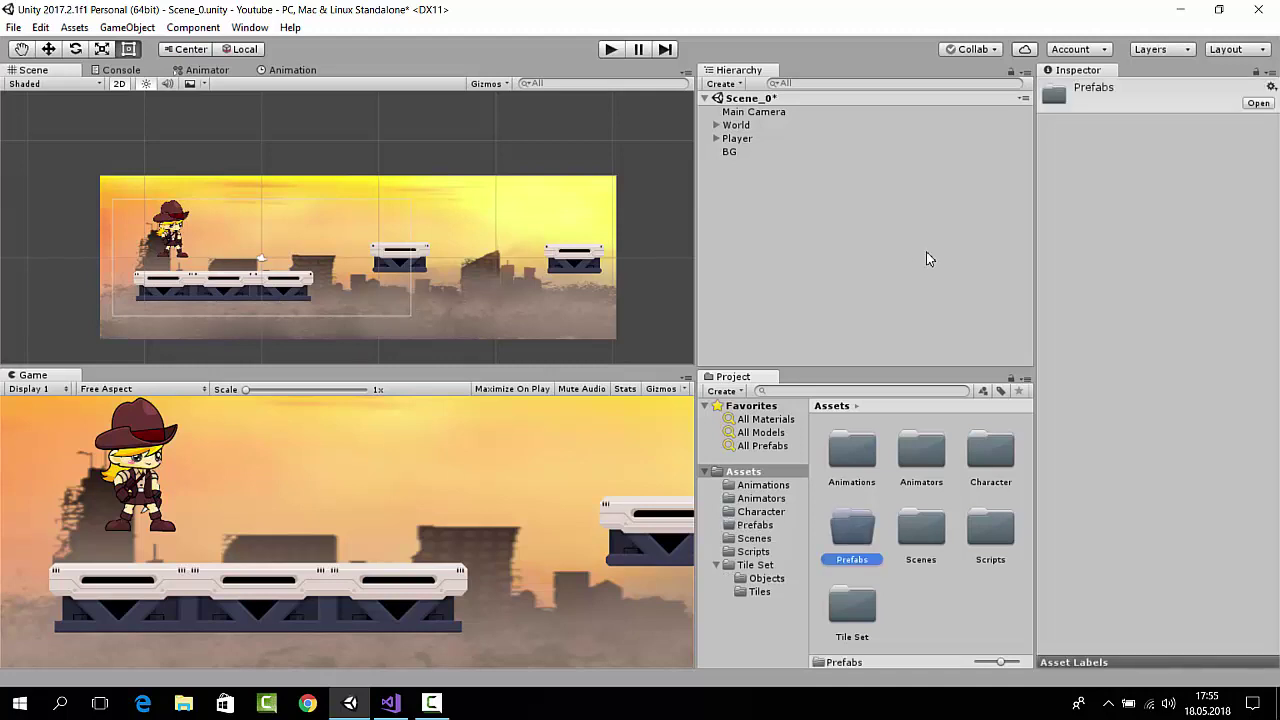
double_click(855, 528)
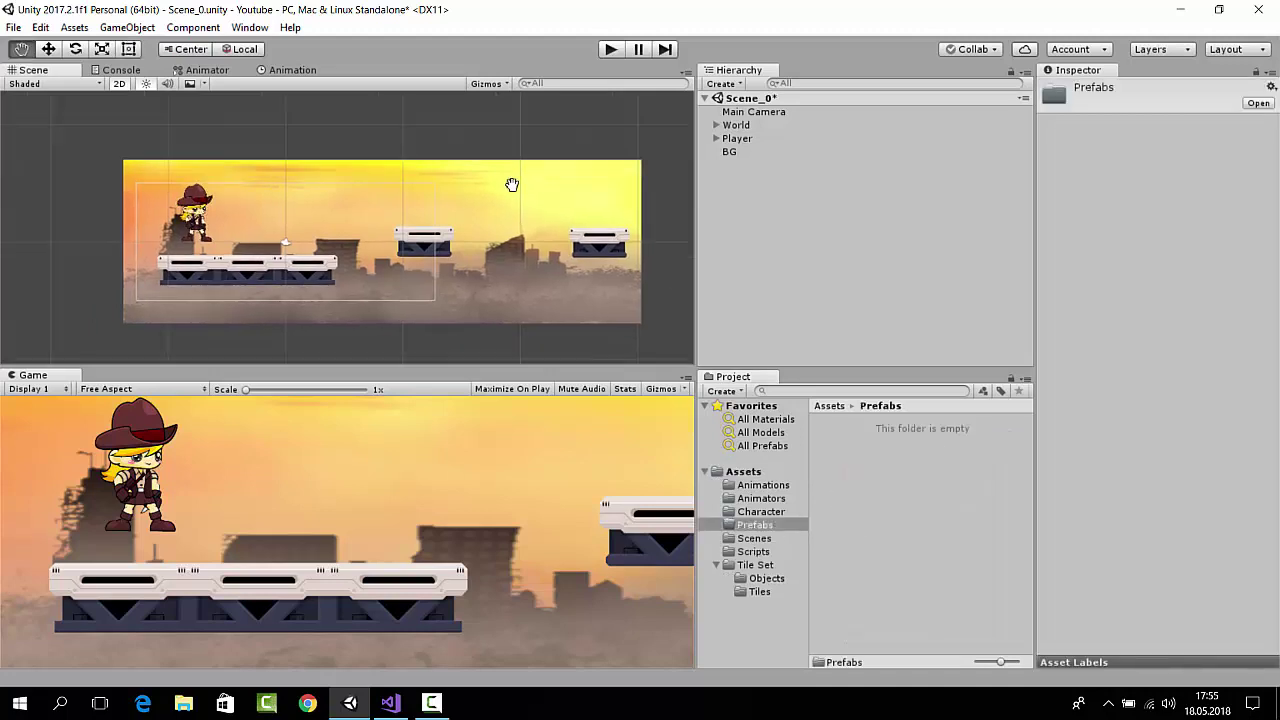
- Save Platform and the first SmallPlatform as prefabs in the Prefabs folder
middle_drag(494, 206, 511, 183)
click(716, 125)
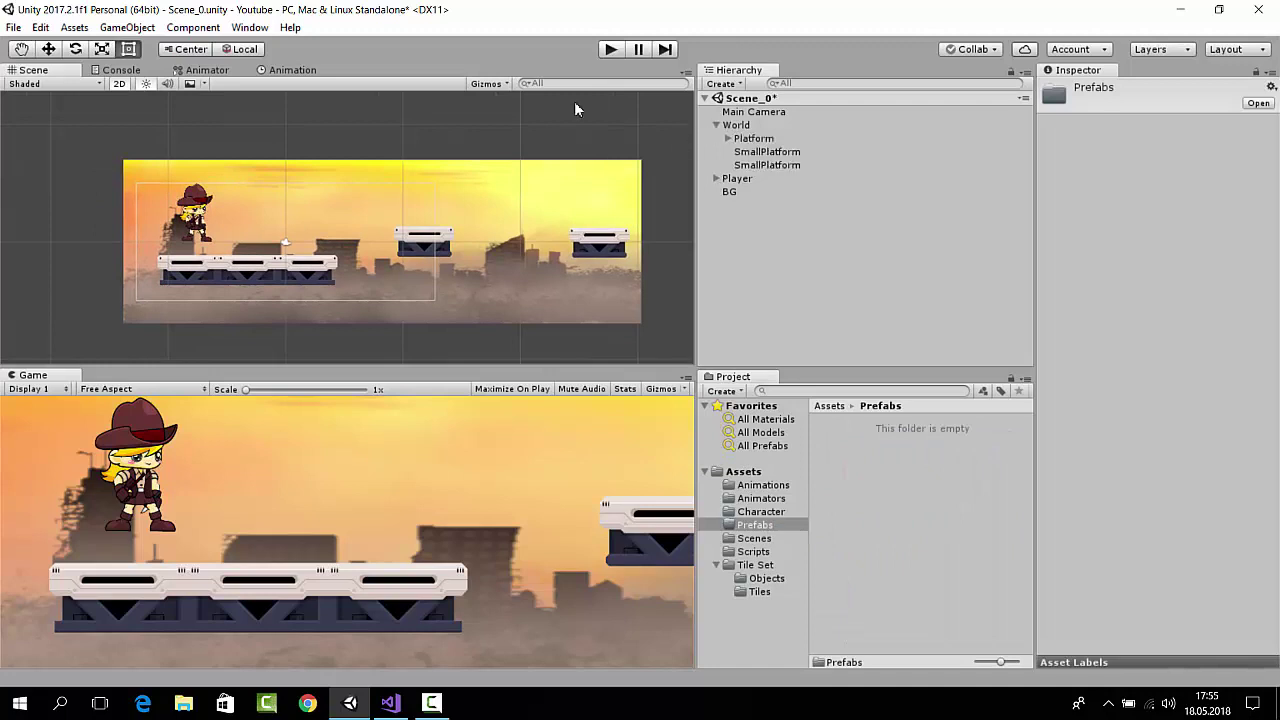
click(753, 140)
mouse_move(753, 138)
mouse_down()
mouse_move(893, 490)
mouse_move(880, 482)
mouse_up()
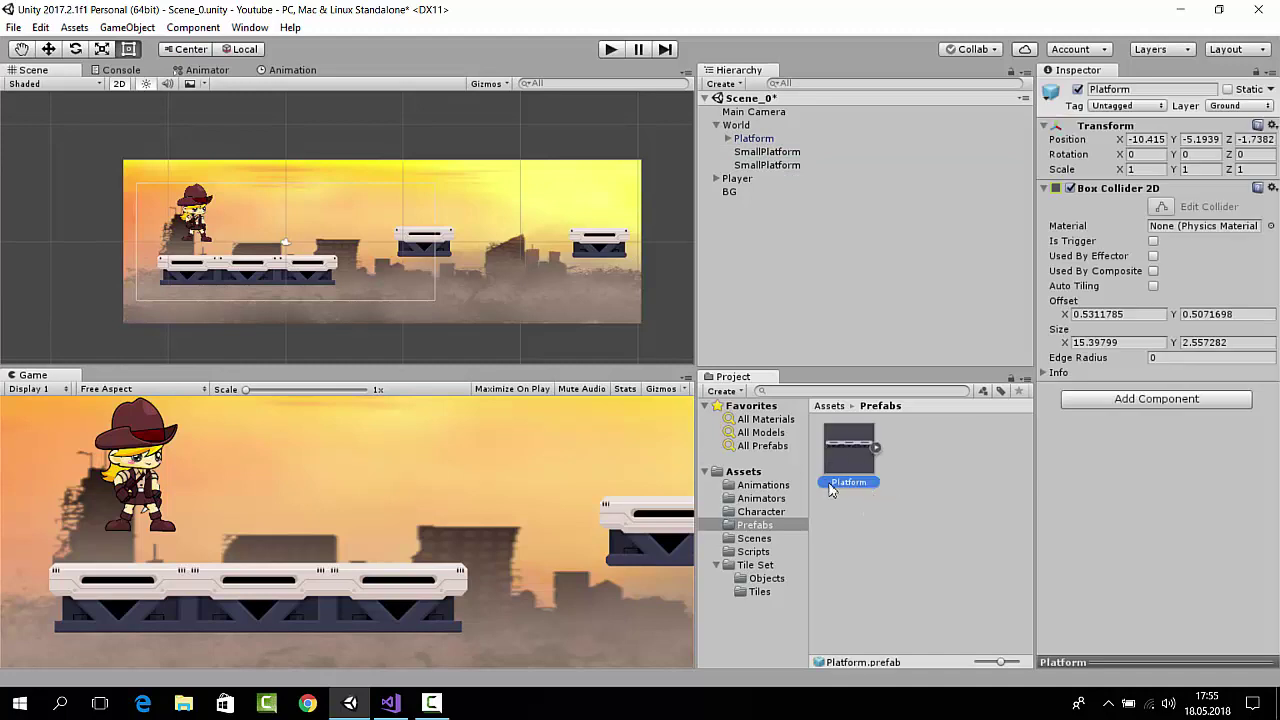
click(766, 152)
drag(791, 160, 940, 505)
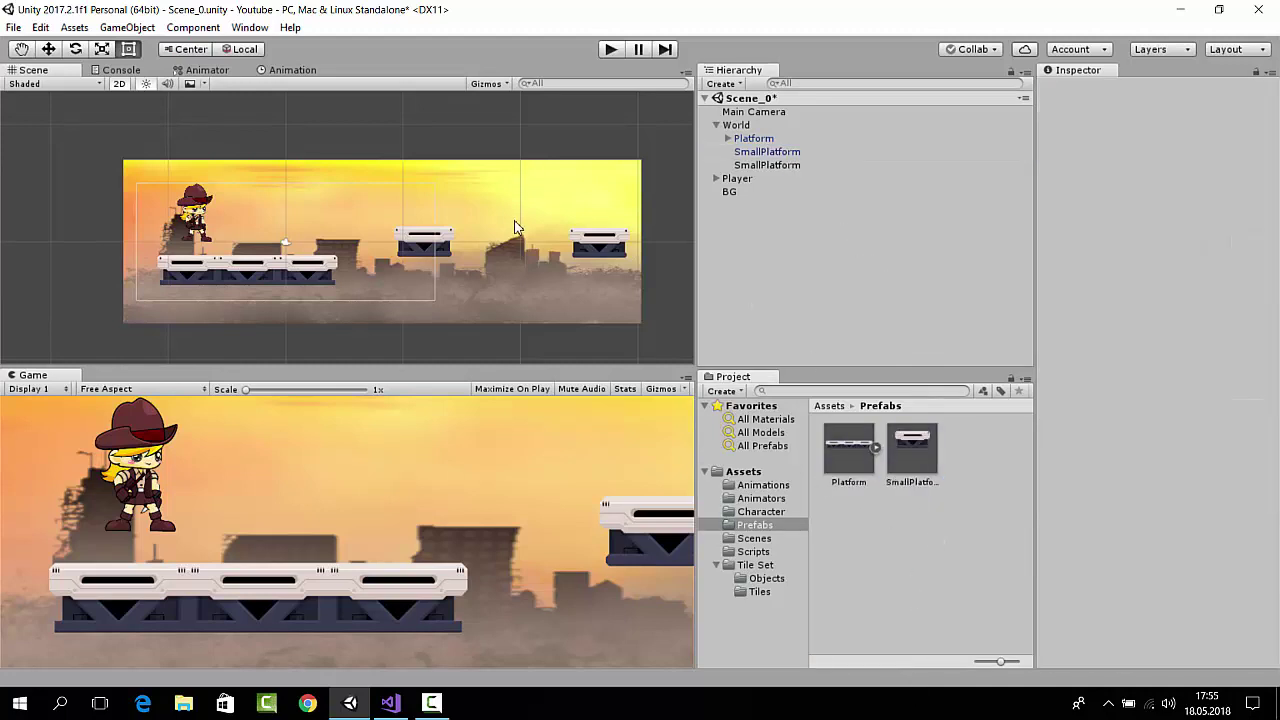
- Place a new SmallPlatform prefab instance far right of the level at X 35.95, Y 1.82
middle_drag(515, 228, 429, 230)
click(914, 450)
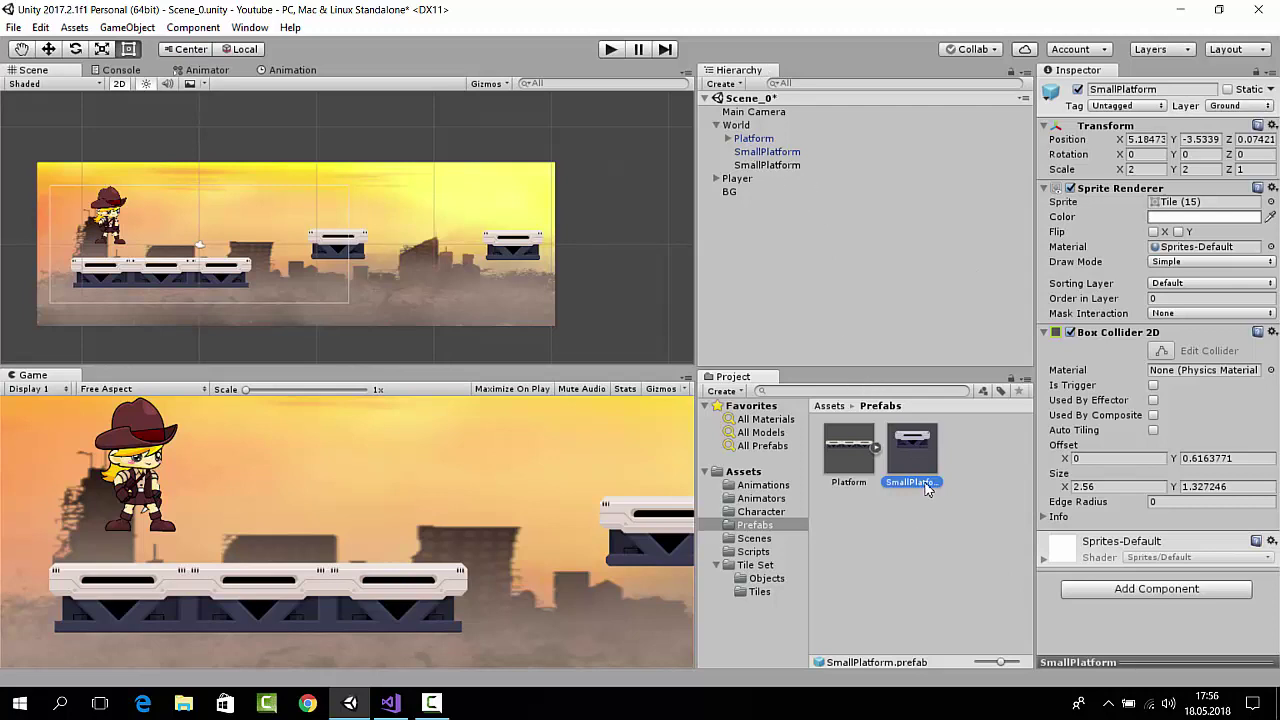
scroll(603, 284, down, 1)
middle_drag(603, 284, 624, 295)
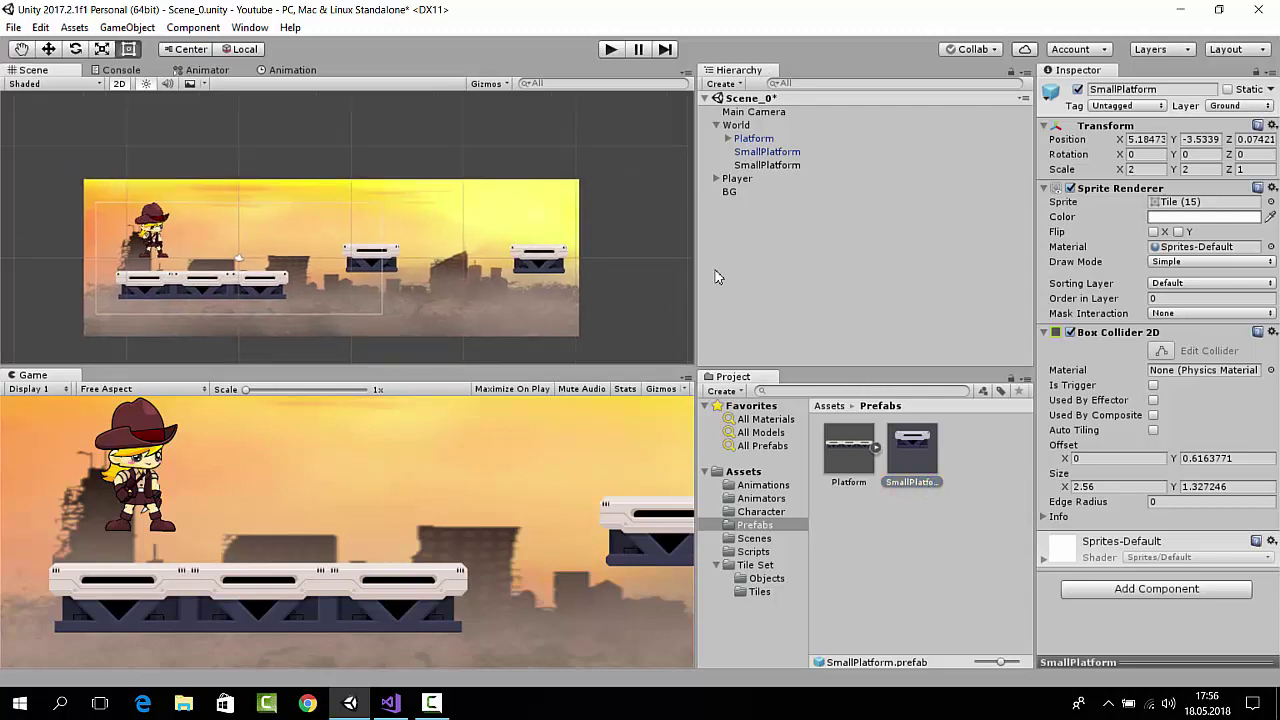
middle_drag(537, 284, 503, 277)
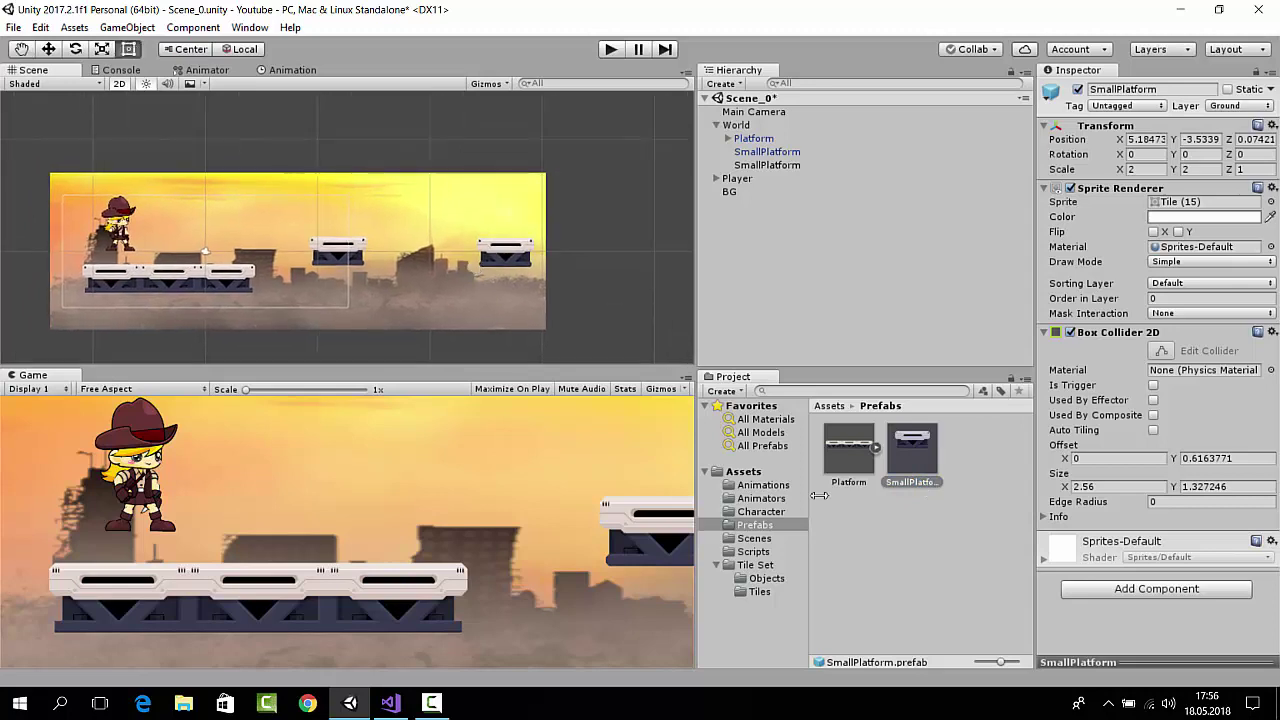
mouse_move(911, 450)
mouse_down()
mouse_move(600, 213)
mouse_move(608, 230)
mouse_up()
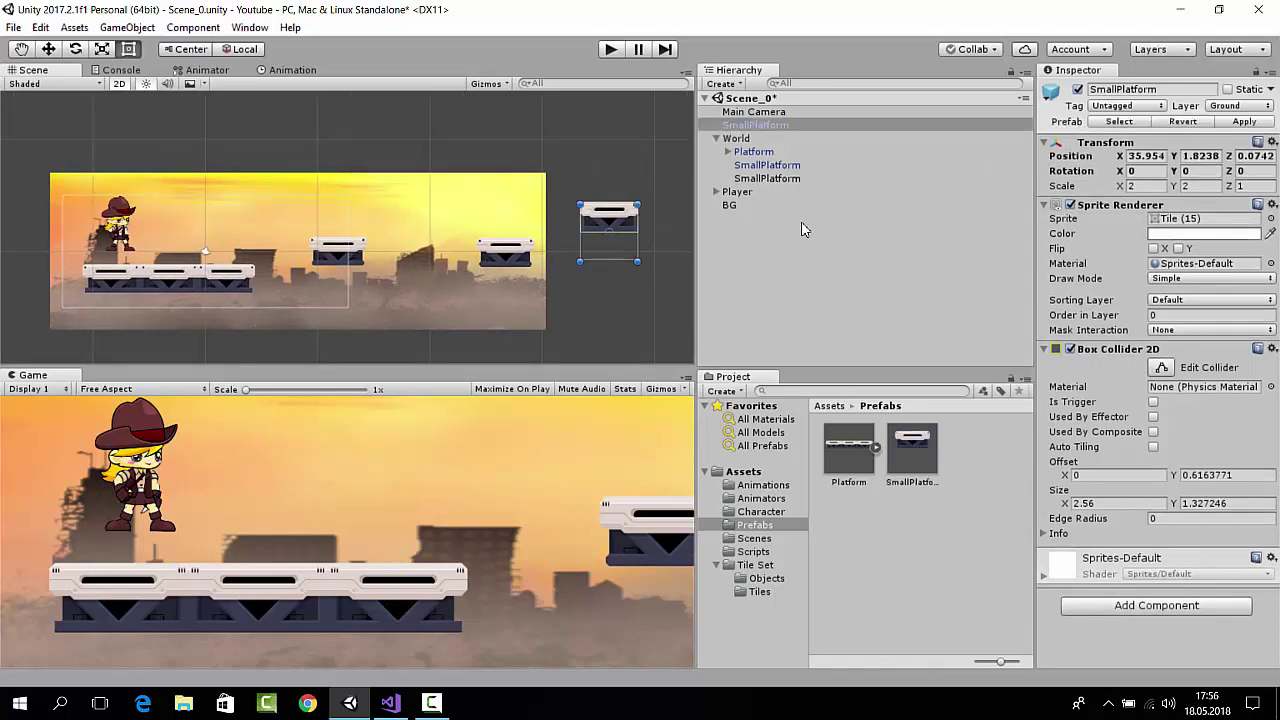
- Apply the copy's changes to its prefab, then undo the trial Platform and SmallPlatform copies
click(1245, 122)
drag(665, 358, 505, 137)
mouse_move(911, 447)
mouse_down()
mouse_move(620, 287)
mouse_move(625, 272)
mouse_up()
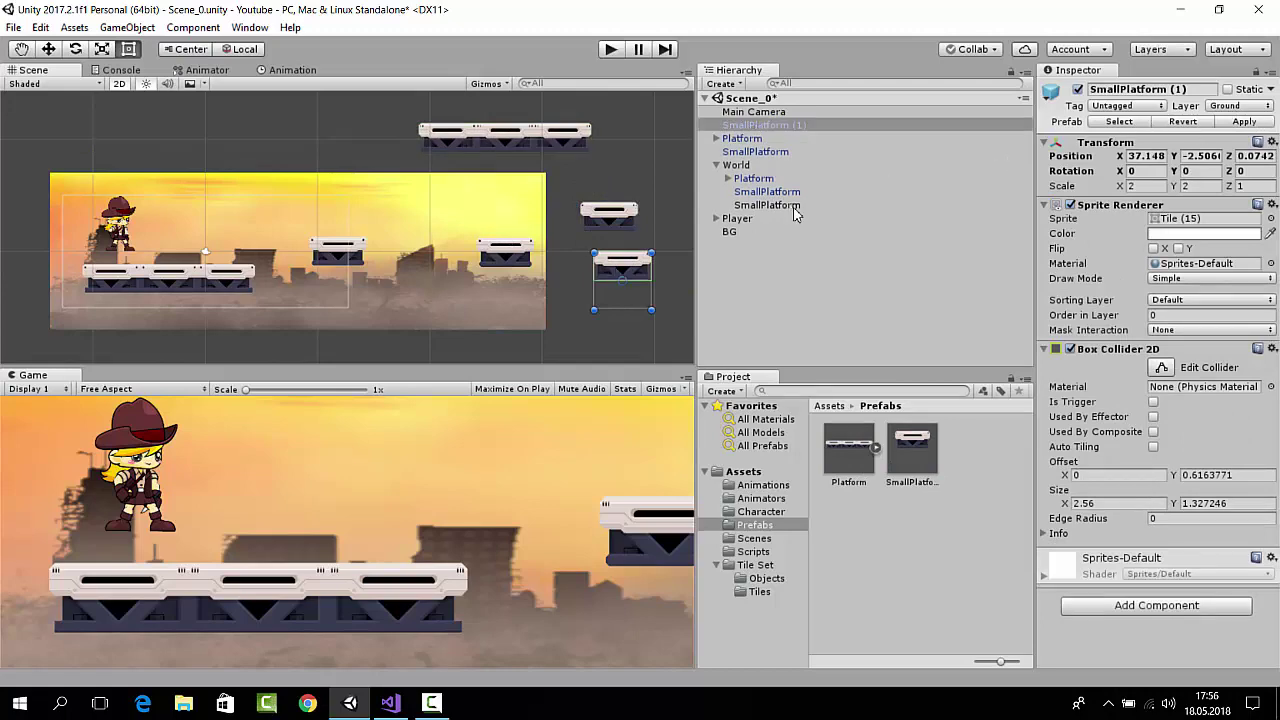
key(ctrl+z)
key(ctrl+z)
key(ctrl+z)
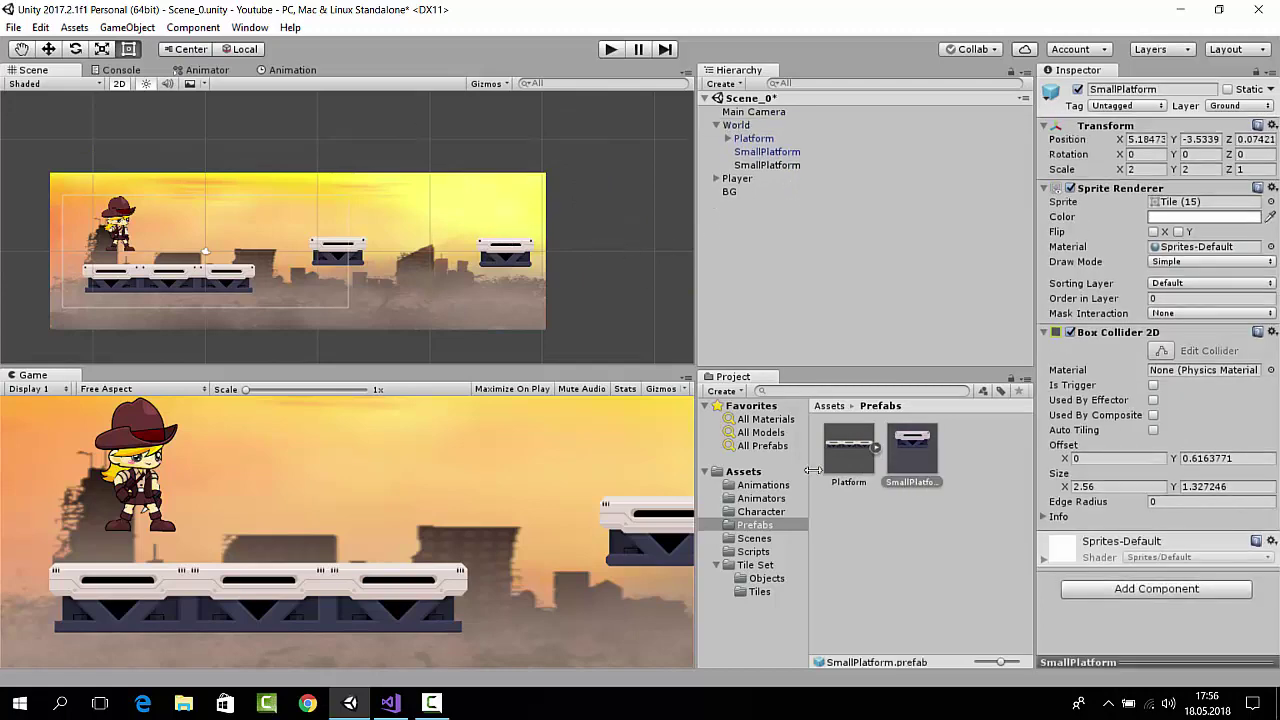
- Collapse the Tile Set folder and show the top-level Assets folder contents
click(716, 565)
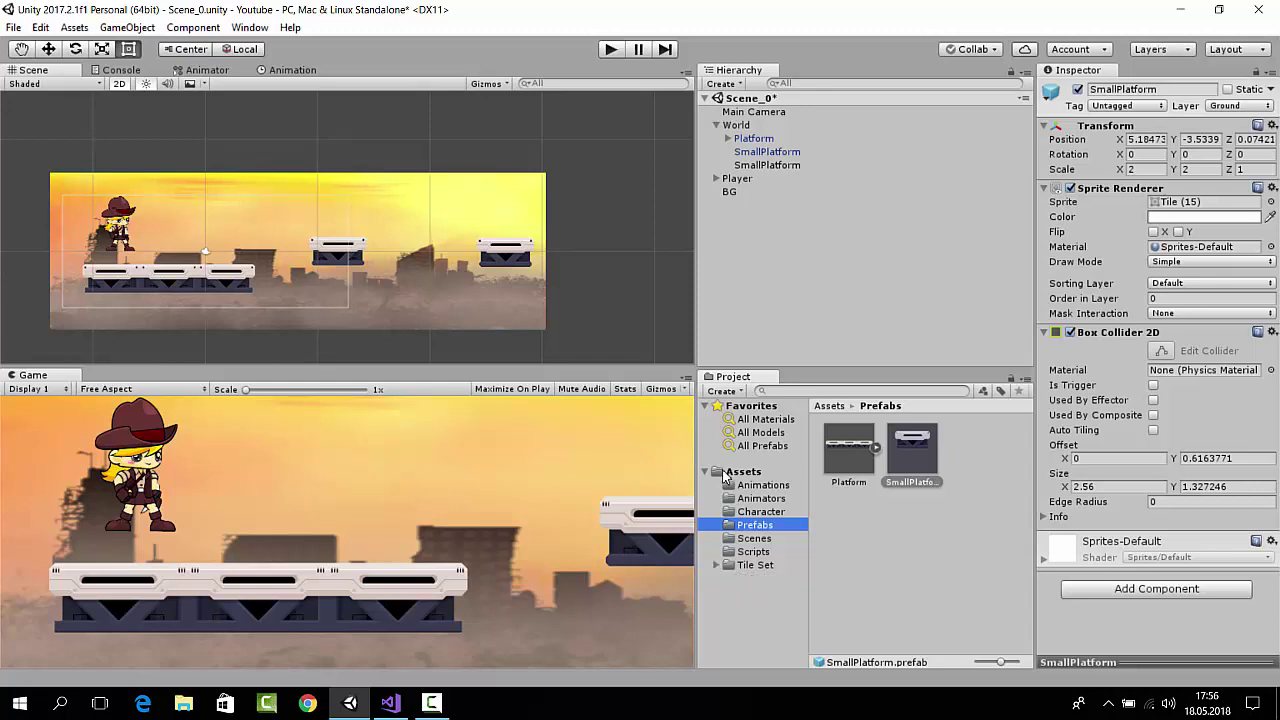
click(743, 472)
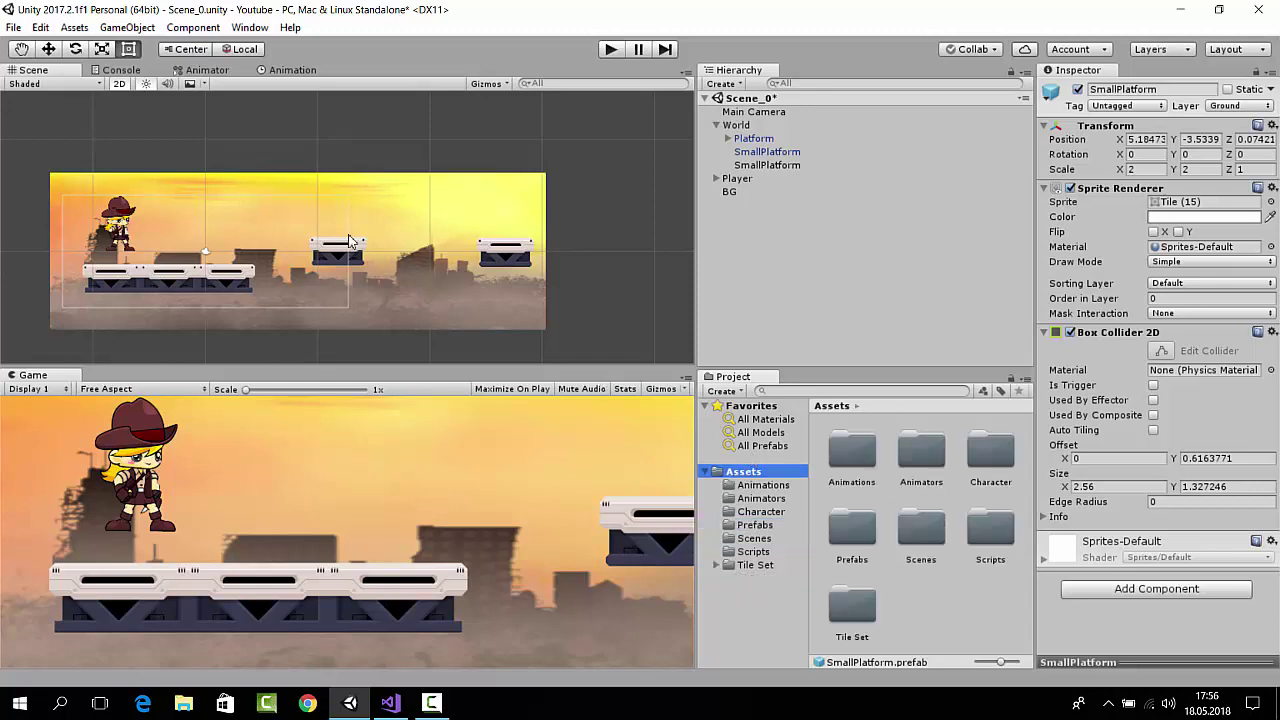
middle_drag(262, 215, 300, 221)
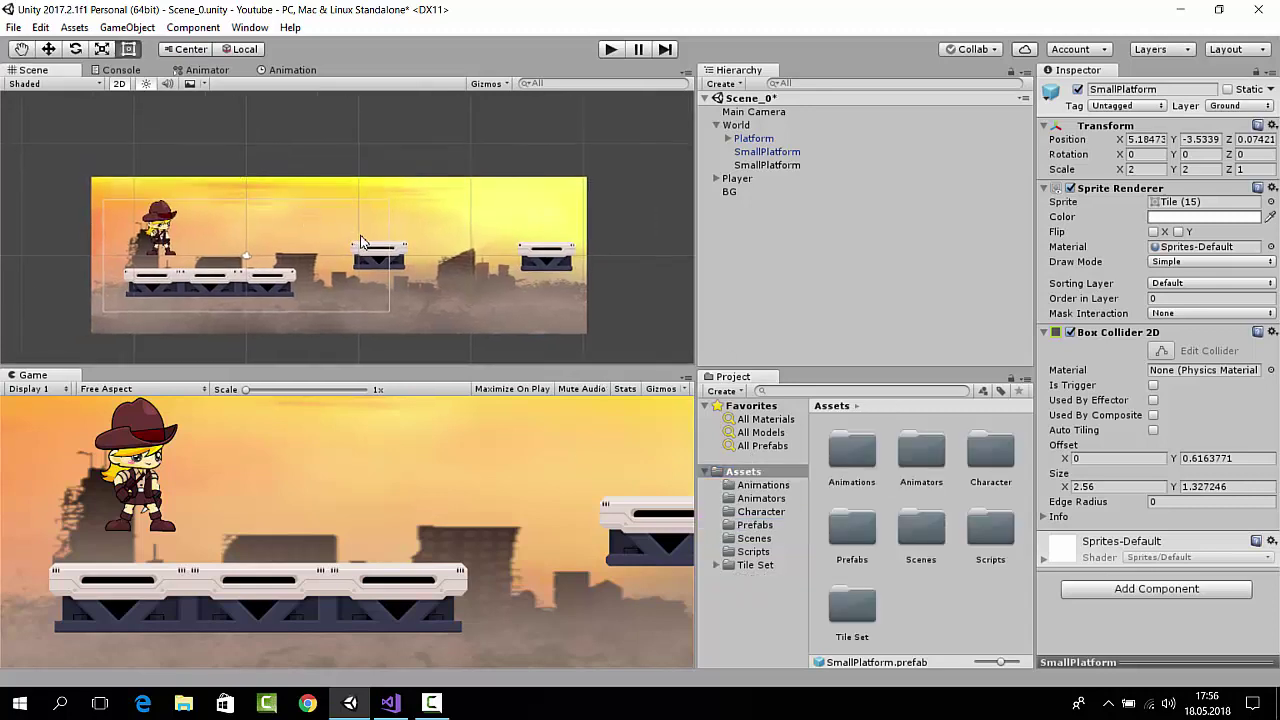